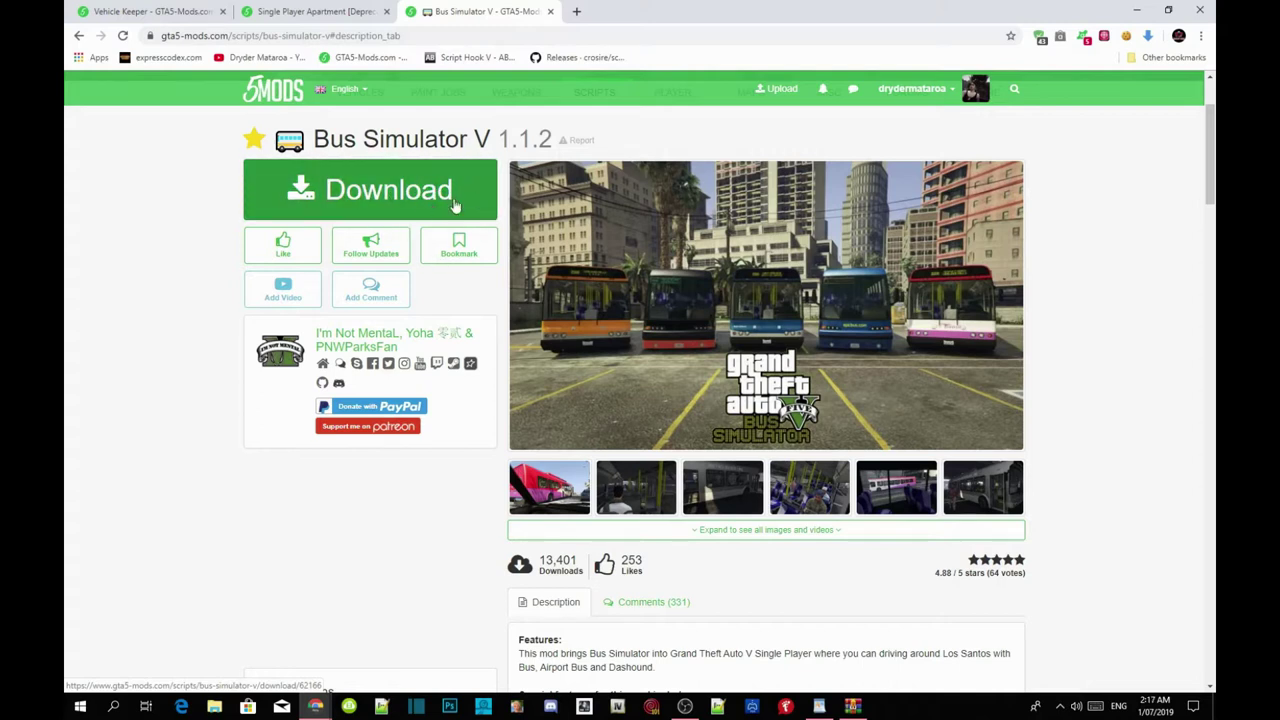
# Open BusSimulatorV_1.1.2.zip from the desktop in WinRAR and go into its Install folder.
pyautogui.click(1137, 10)
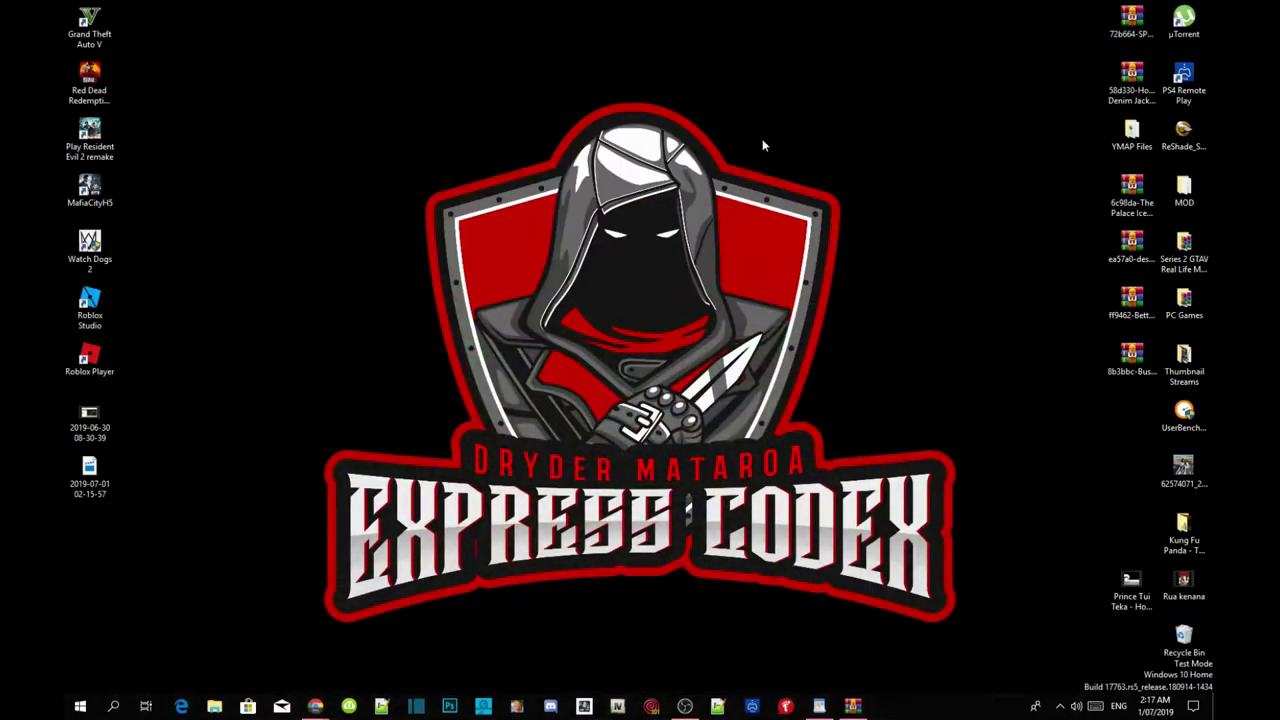
pyautogui.doubleClick(1140, 366)
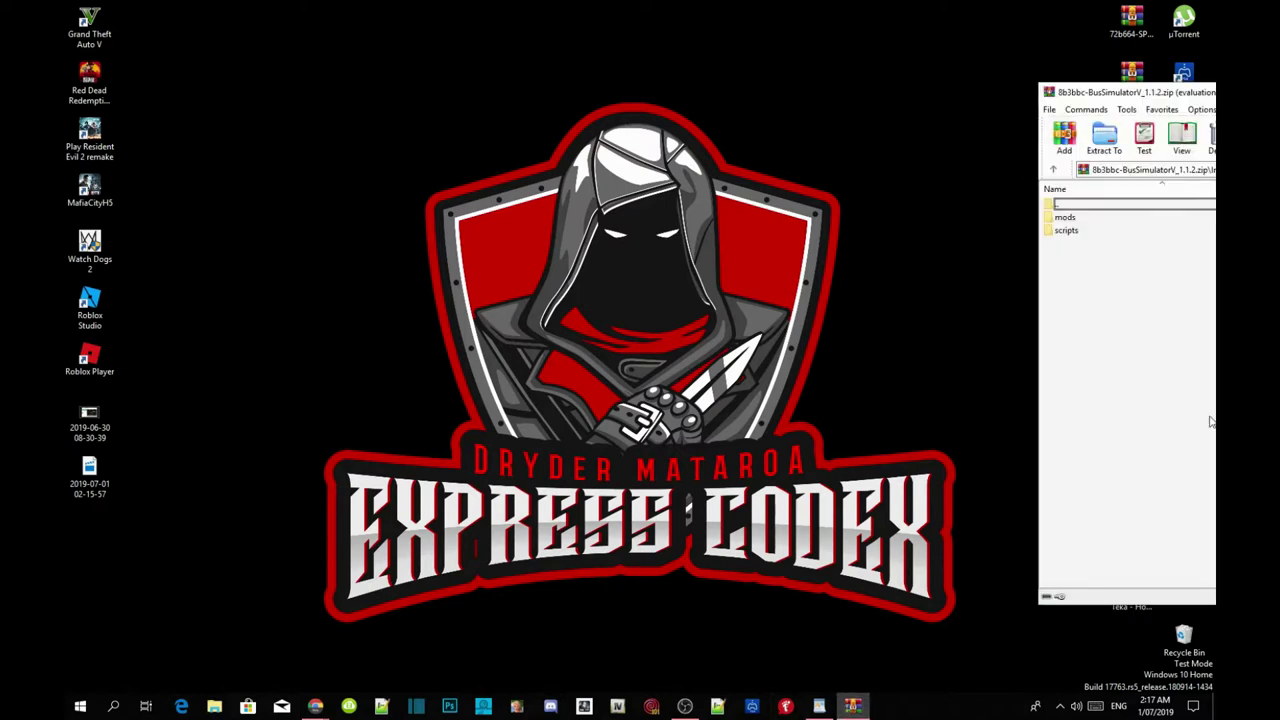
pyautogui.click(1075, 206)
pyautogui.doubleClick(1075, 206)
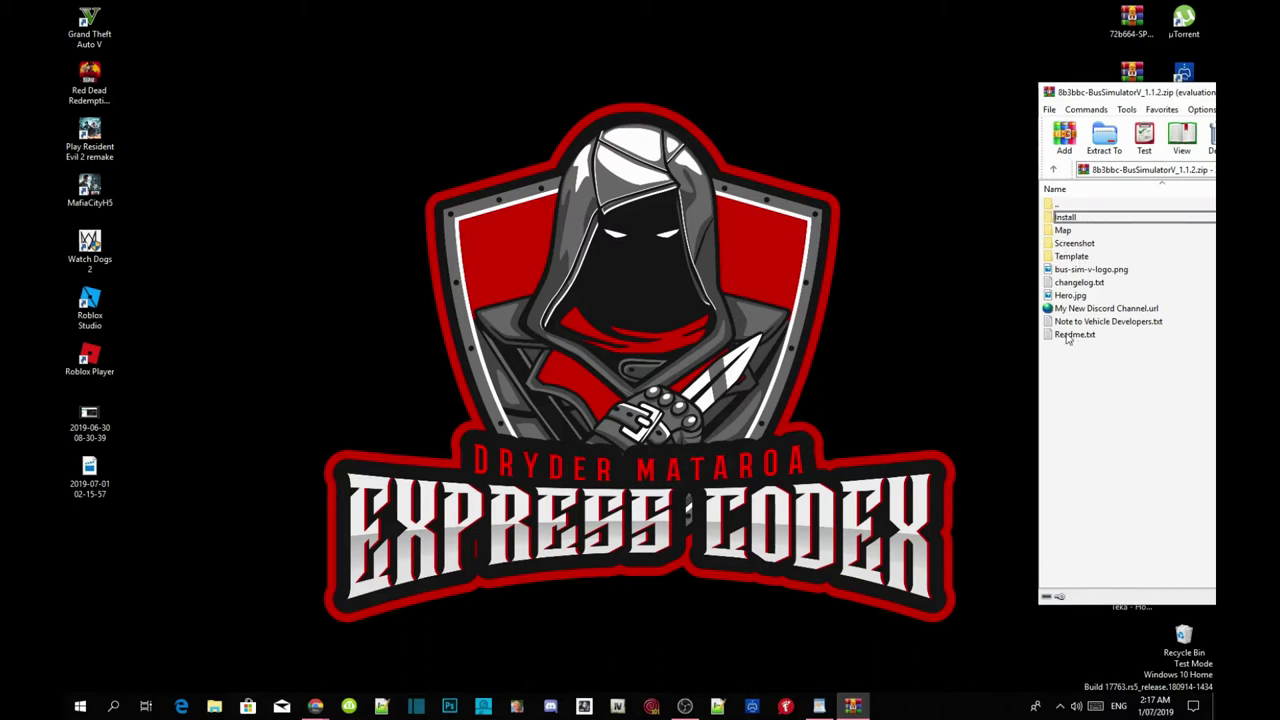
pyautogui.doubleClick(1072, 221)
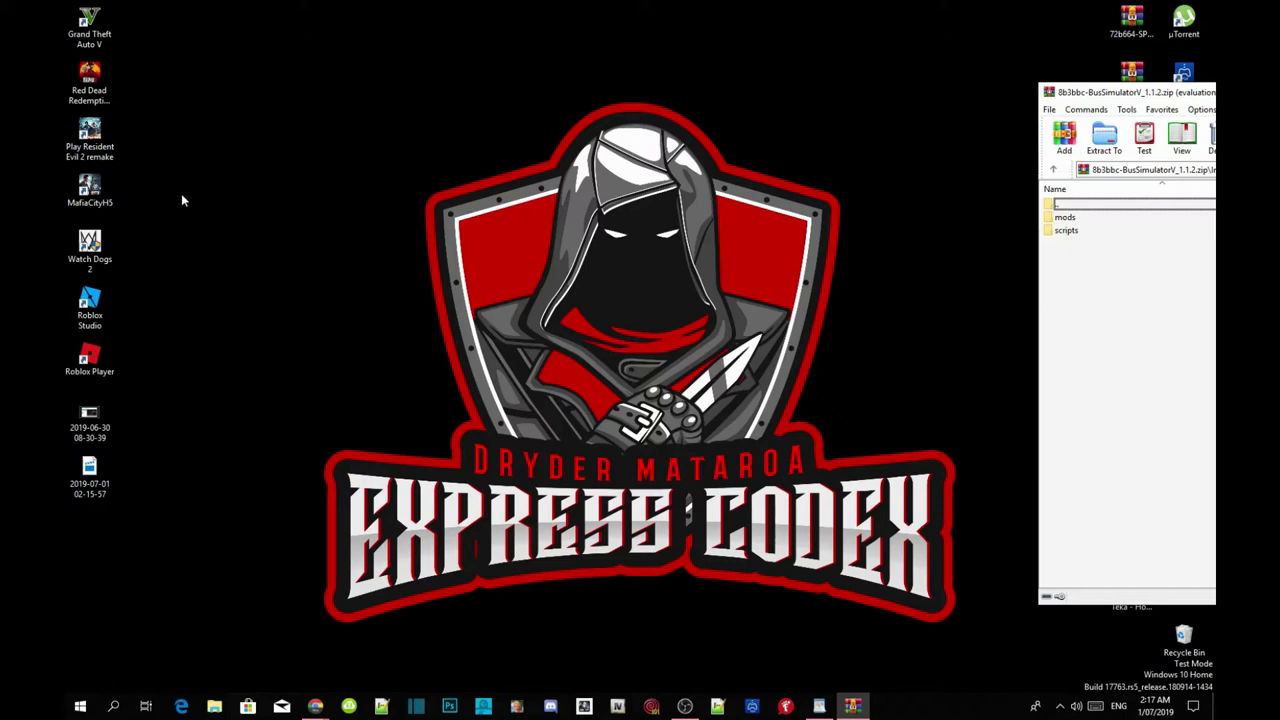
# Open the Grand Theft Auto V file location and enter its scripts folder.
pyautogui.rightClick(87, 33)
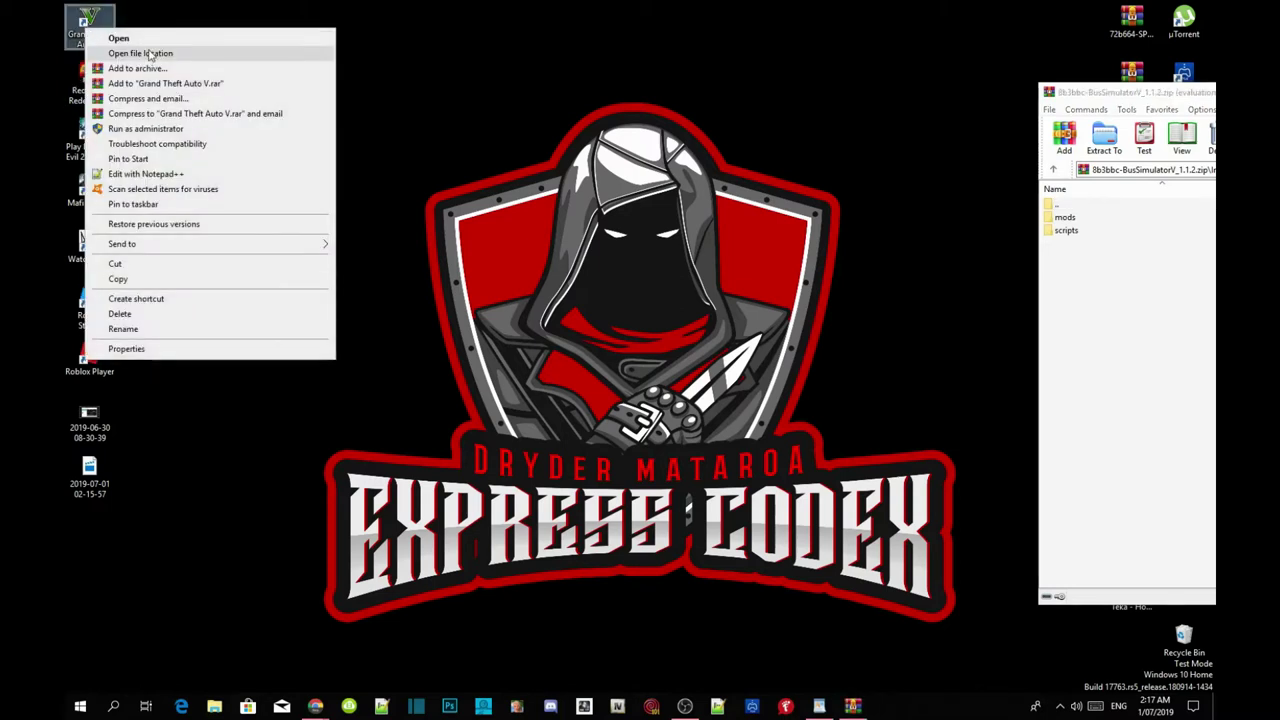
pyautogui.click(148, 53)
pyautogui.scroll(4, 720, 383)
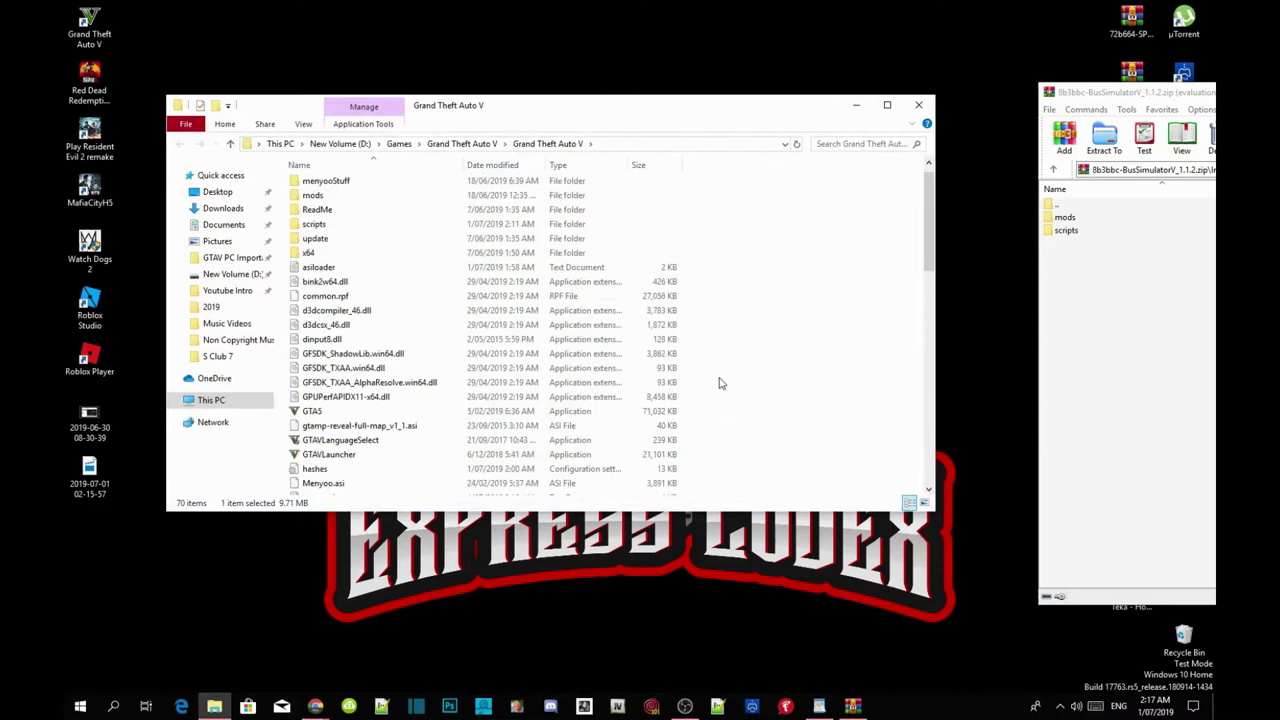
pyautogui.scroll(1, 720, 383)
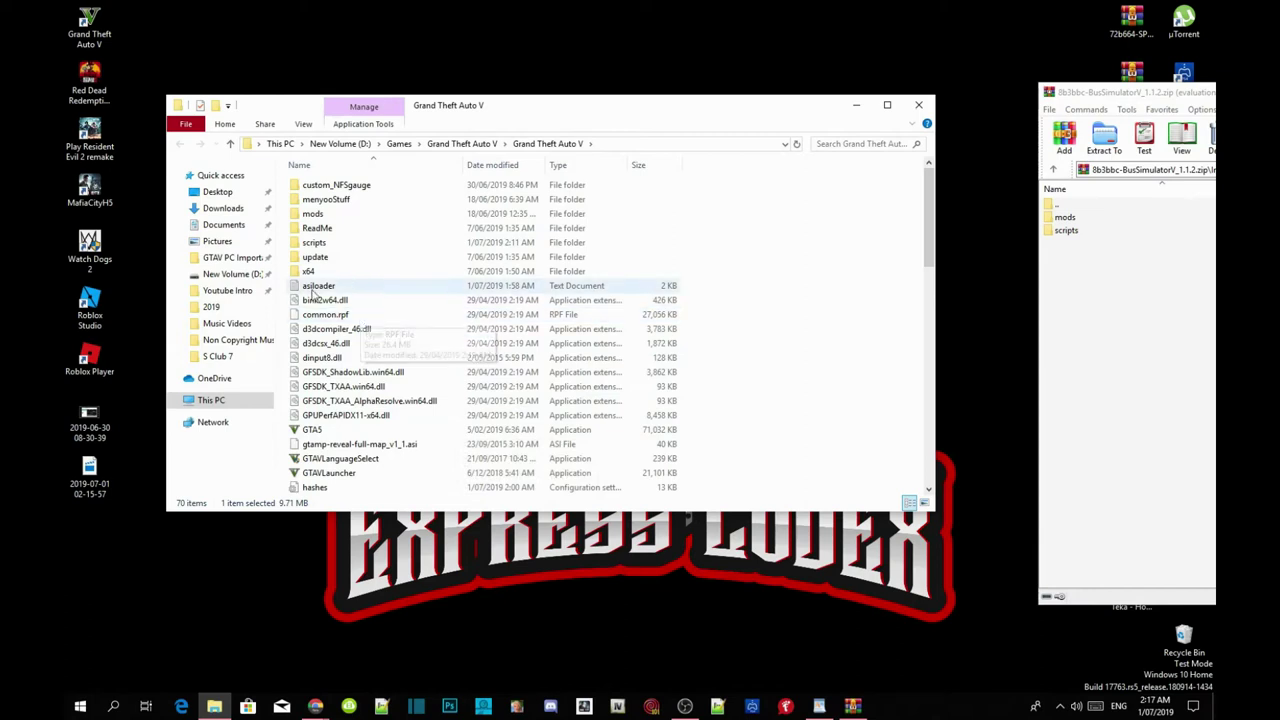
pyautogui.doubleClick(313, 243)
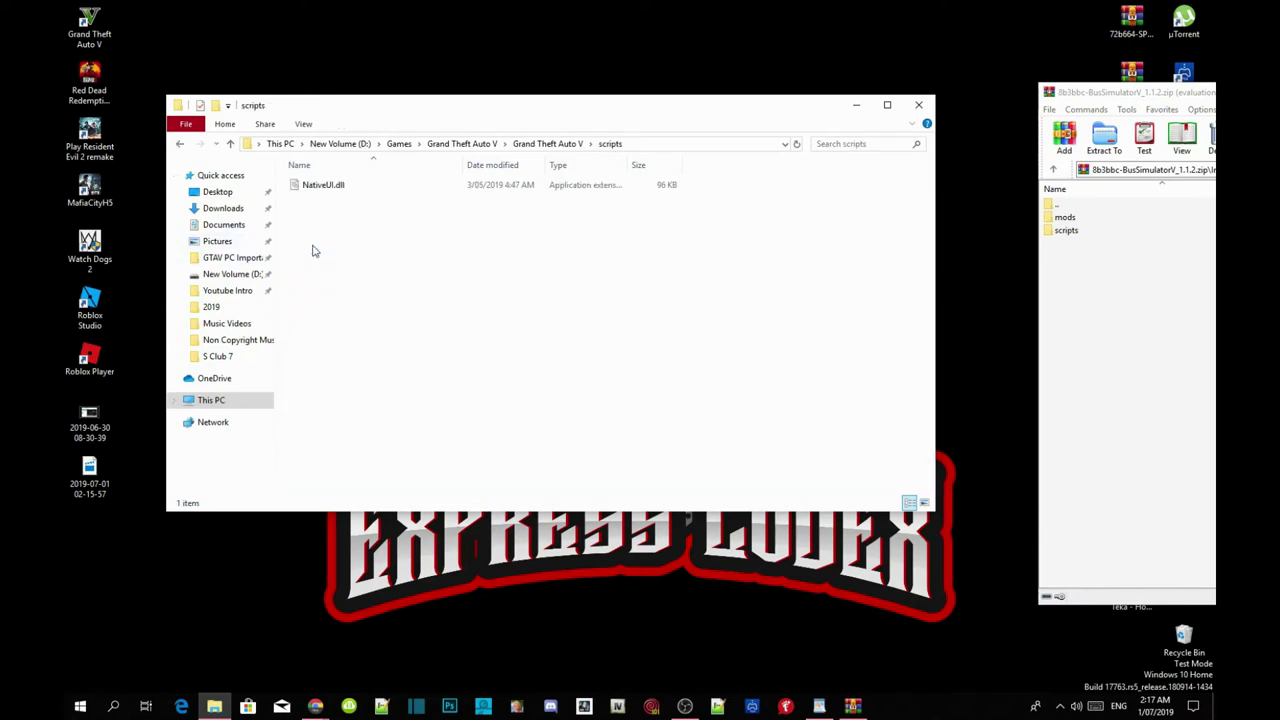
# Drag all files from the archive's Install\scripts folder into the game's scripts folder.
pyautogui.doubleClick(1066, 231)
pyautogui.click(1118, 345)
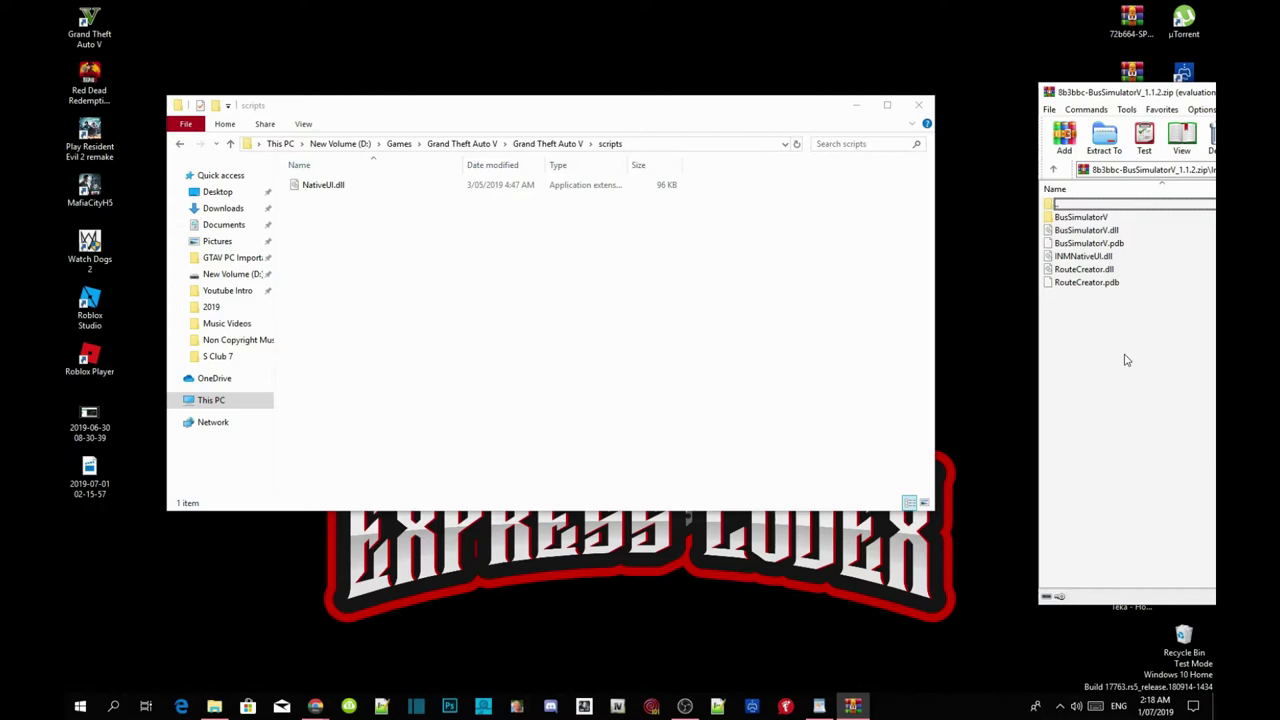
pyautogui.moveTo(1124, 352); pyautogui.dragTo(443, 286)
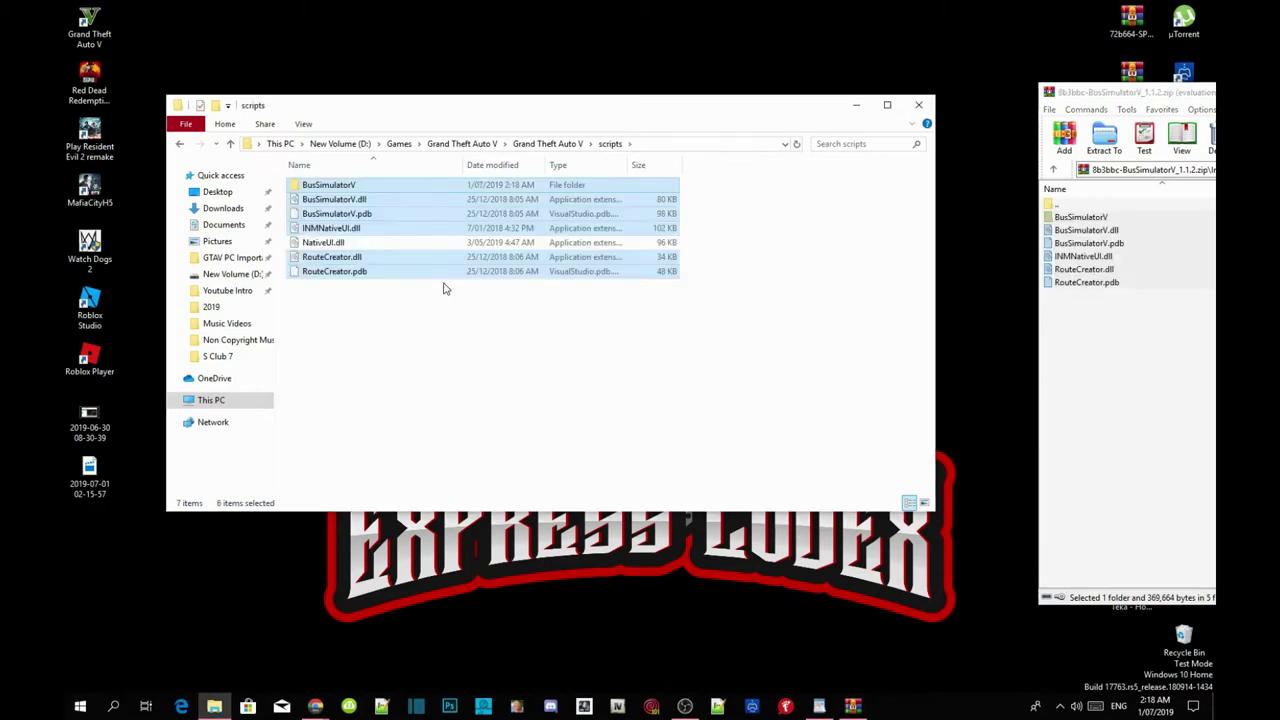
# In WinRAR, browse the archive to mods\update\x64\dlcpacks.
pyautogui.click(427, 374)
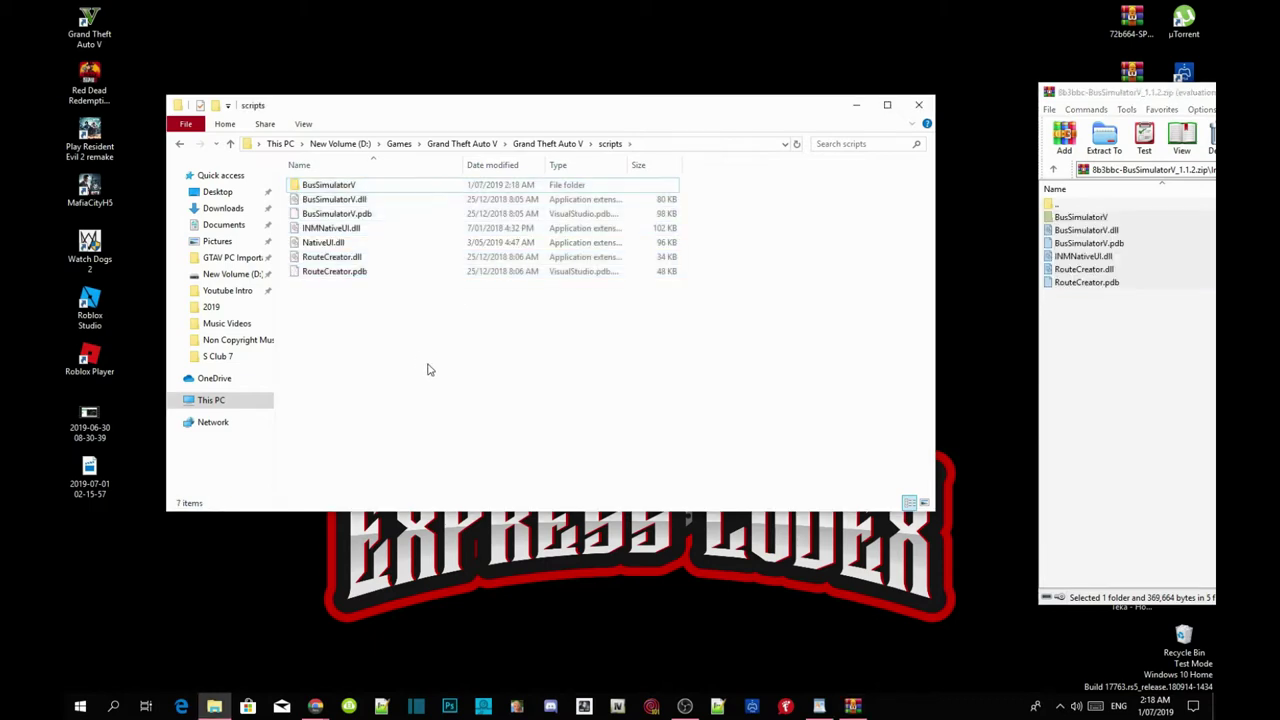
pyautogui.doubleClick(1073, 207)
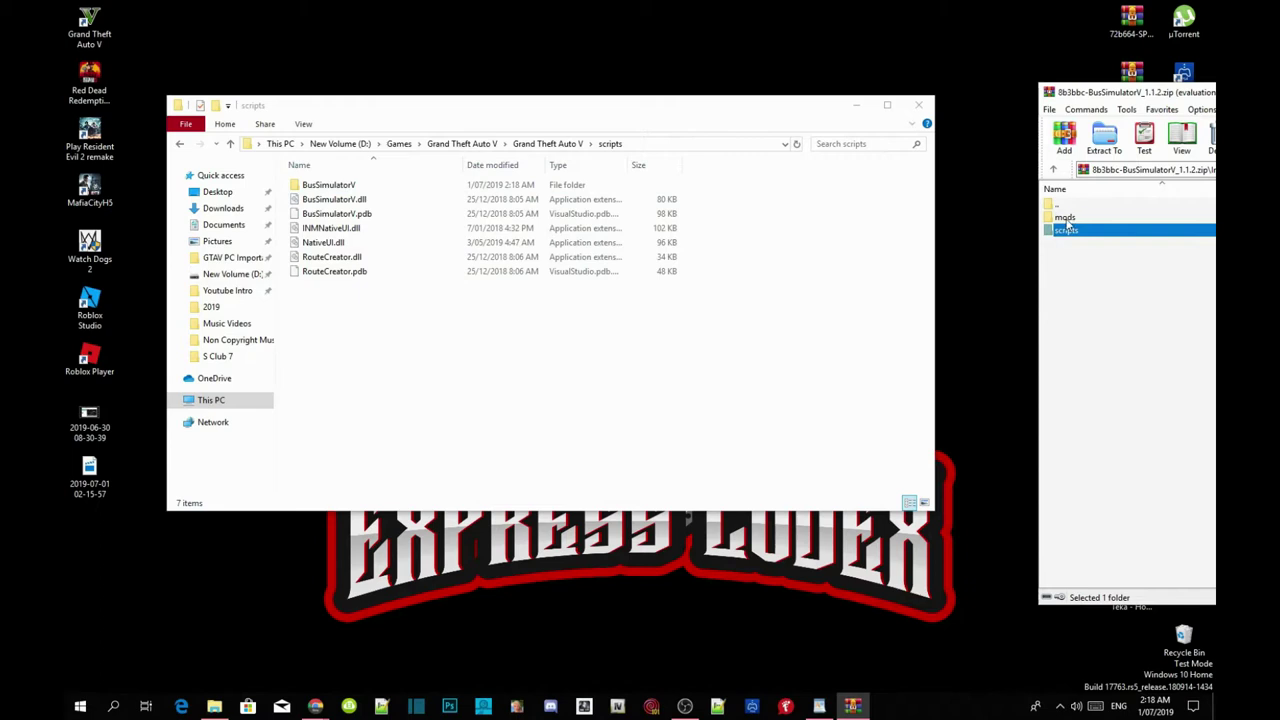
pyautogui.doubleClick(1068, 217)
pyautogui.doubleClick(1067, 220)
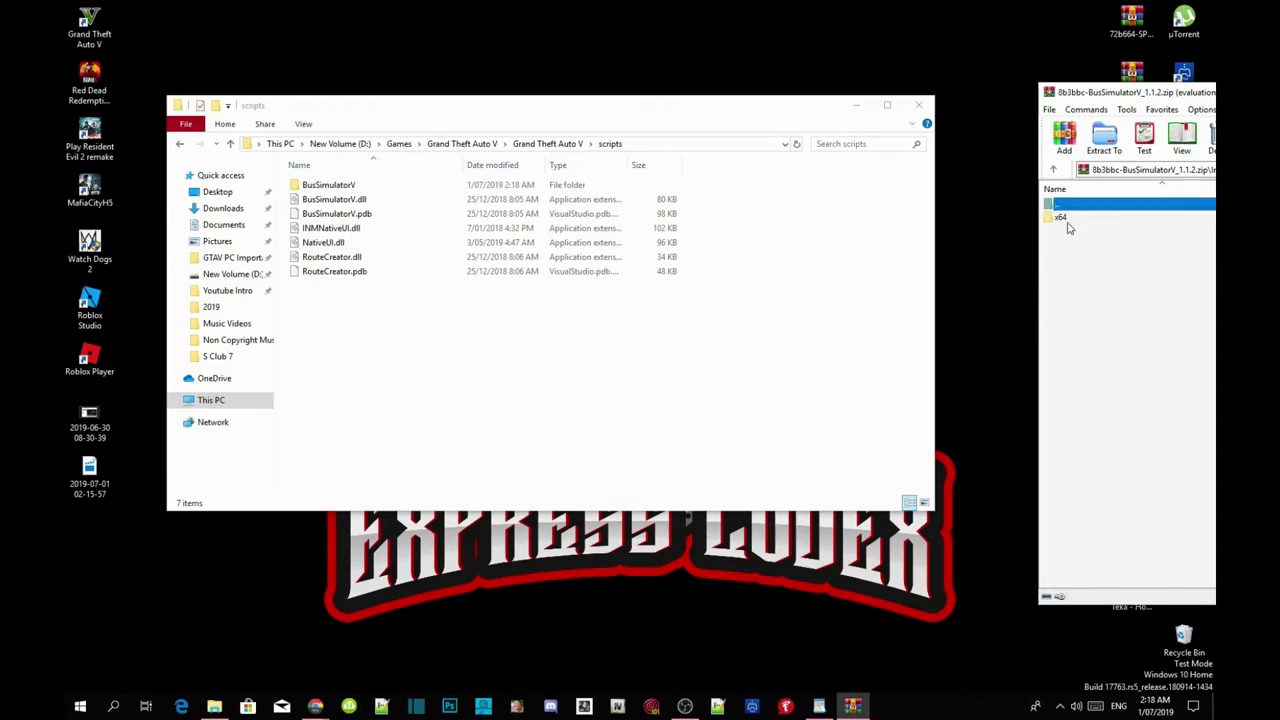
pyautogui.doubleClick(1068, 220)
pyautogui.doubleClick(1080, 220)
# Open the game's mods\update\x64\dlcpacks folder and drag the bussim folder into it.
pyautogui.click(565, 145)
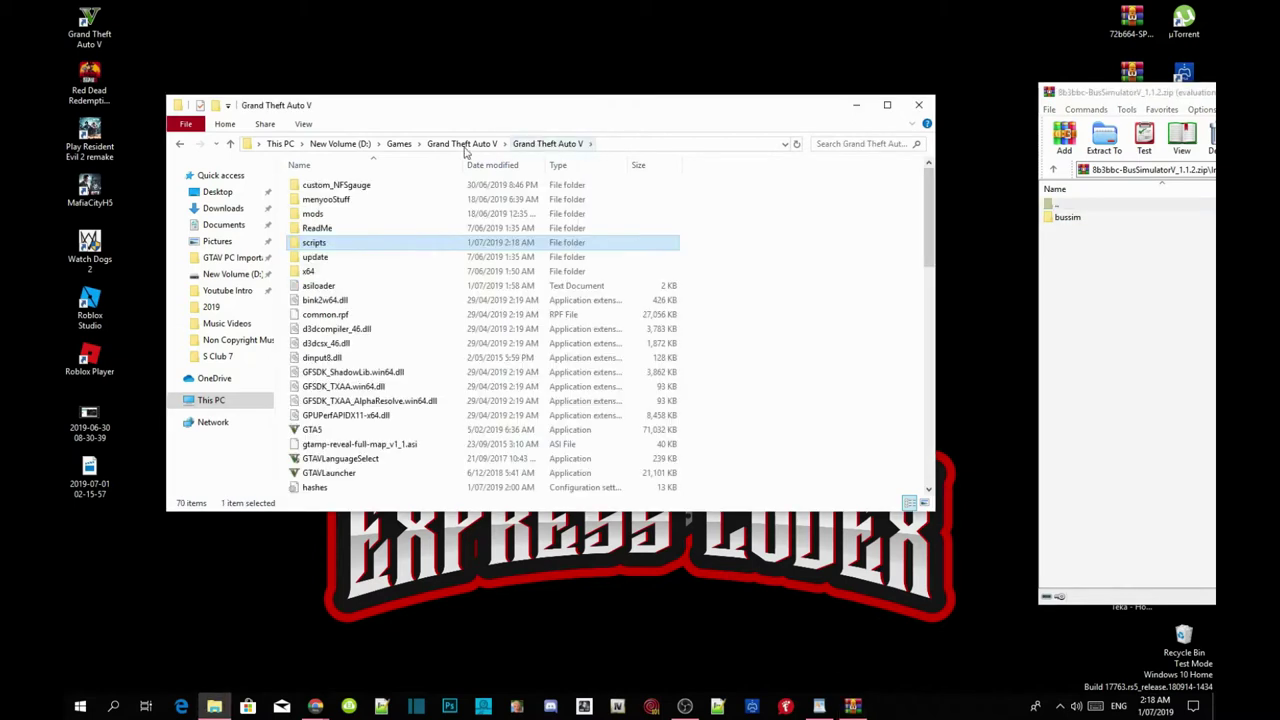
pyautogui.doubleClick(313, 216)
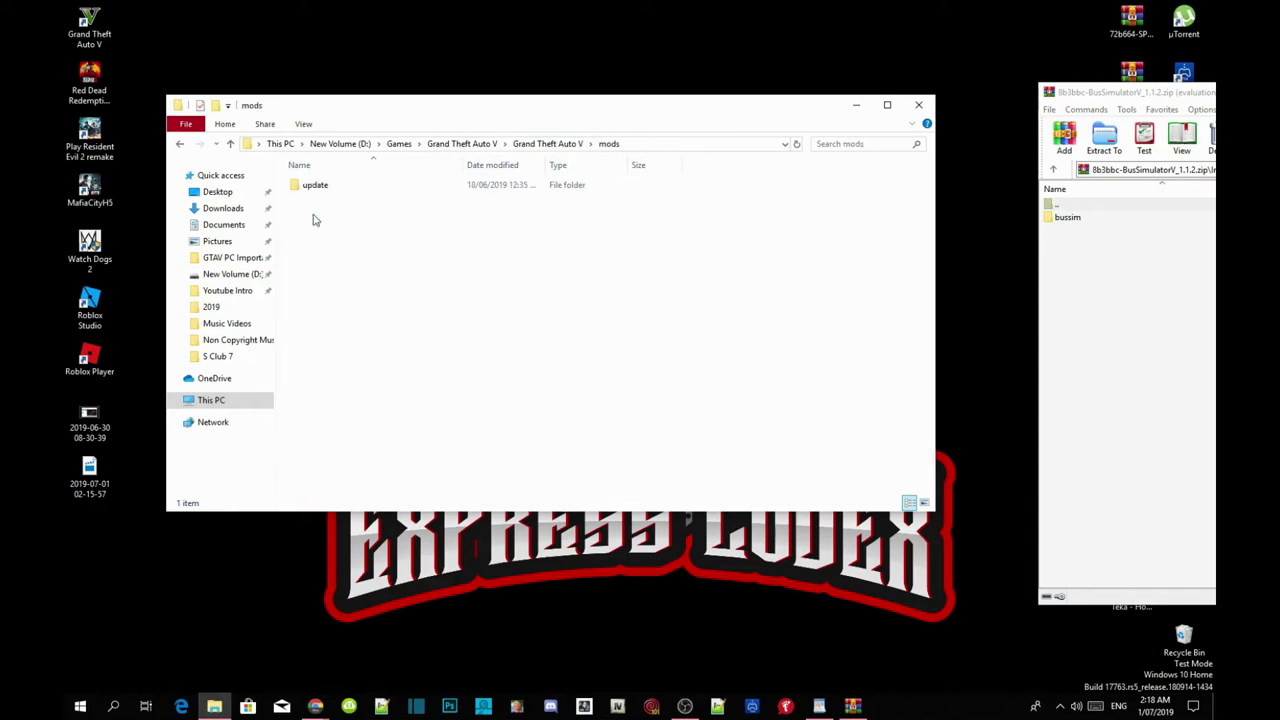
pyautogui.click(320, 190)
pyautogui.doubleClick(318, 188)
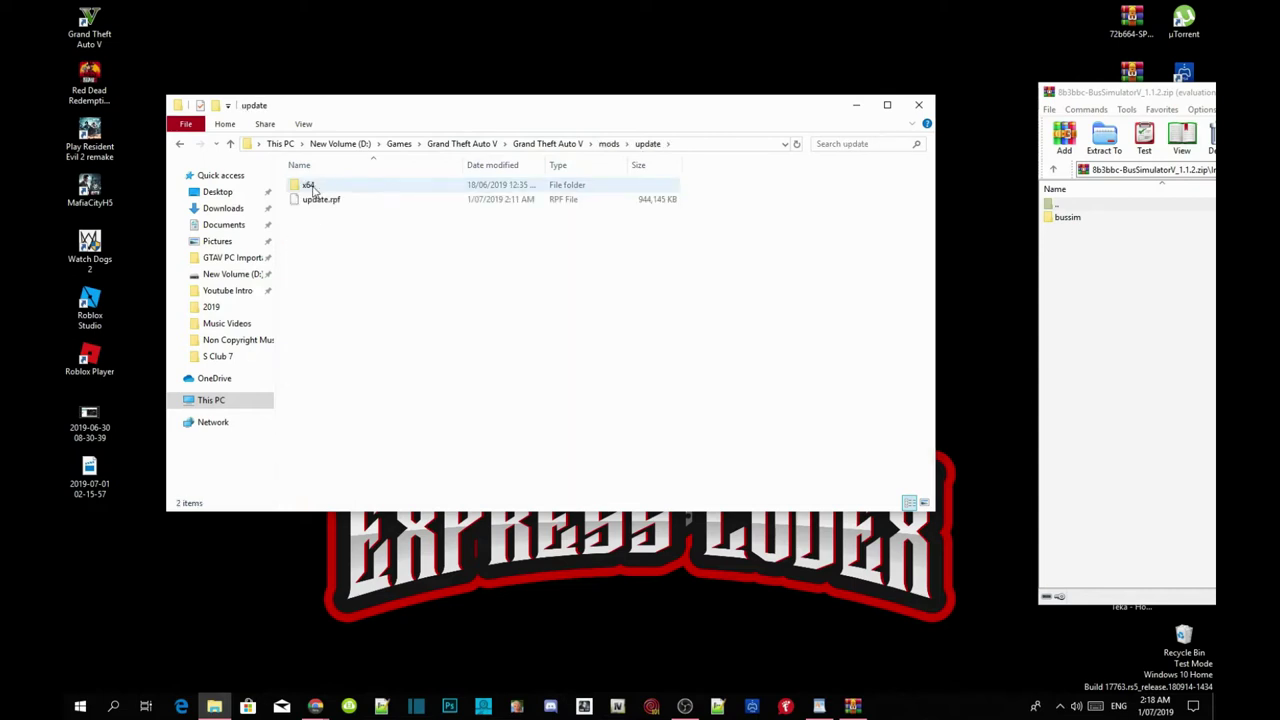
pyautogui.doubleClick(313, 188)
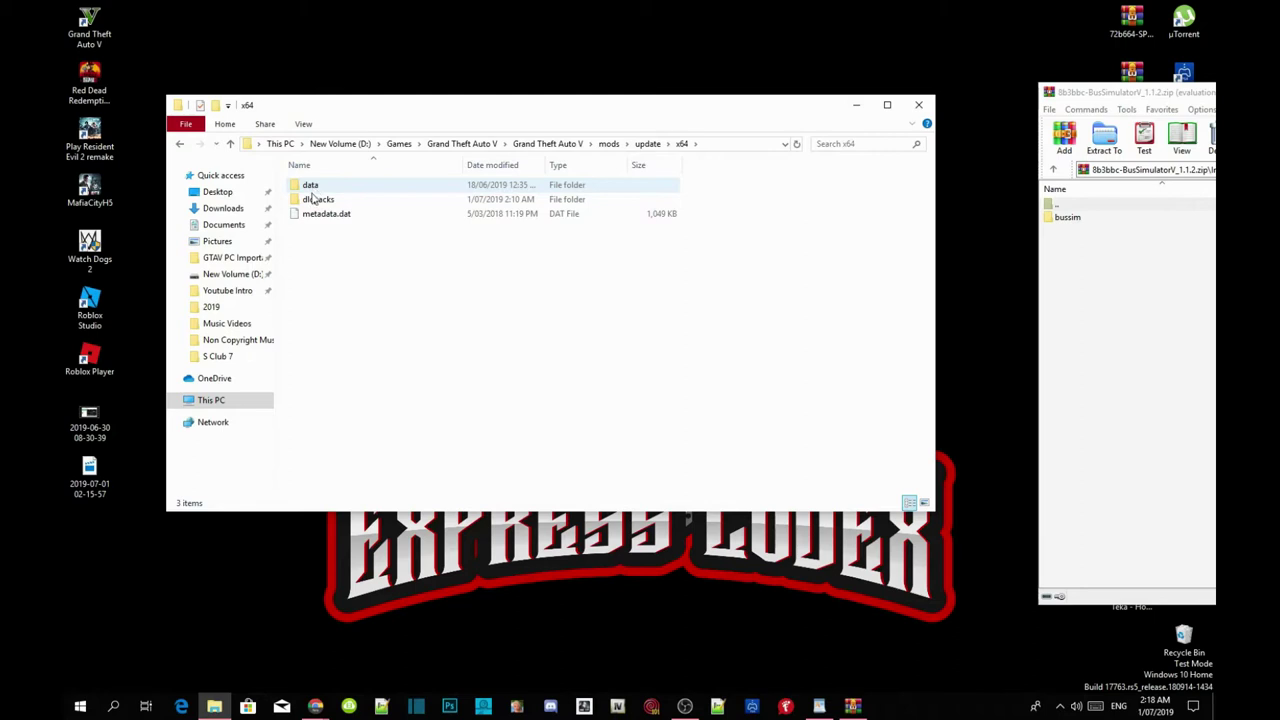
pyautogui.doubleClick(313, 201)
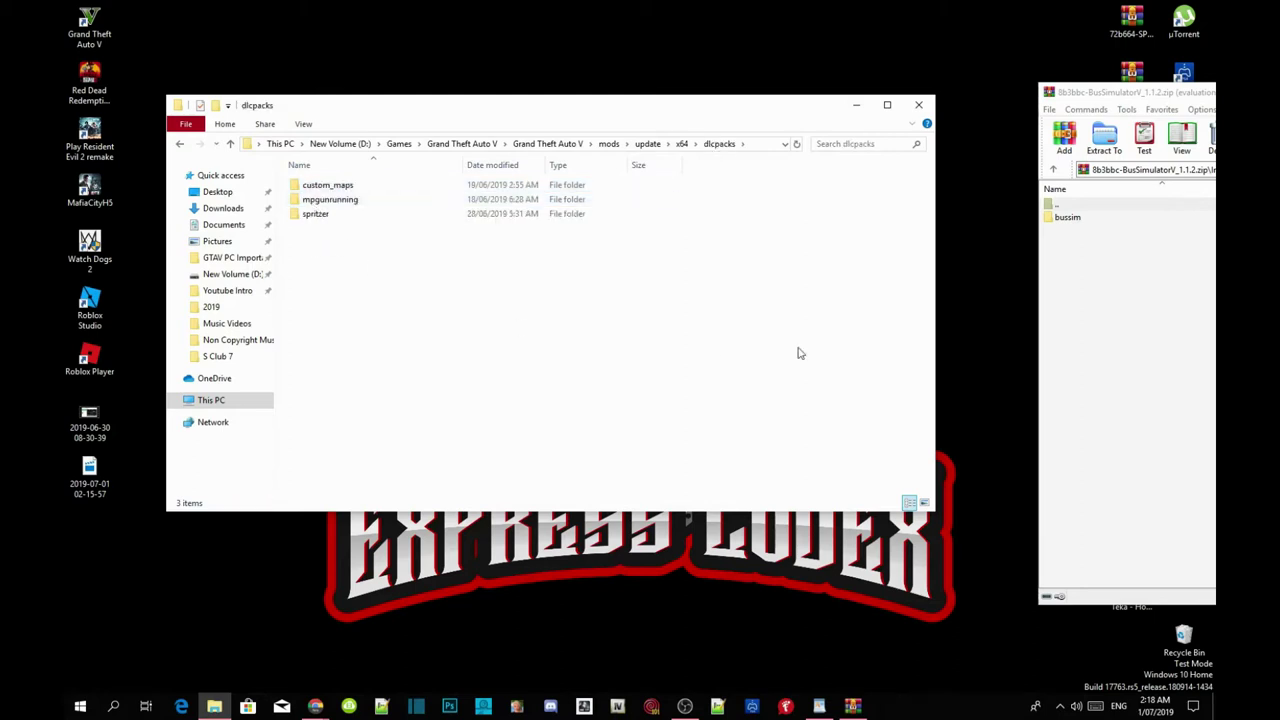
pyautogui.click(1077, 222)
pyautogui.moveTo(1077, 222); pyautogui.dragTo(365, 289)
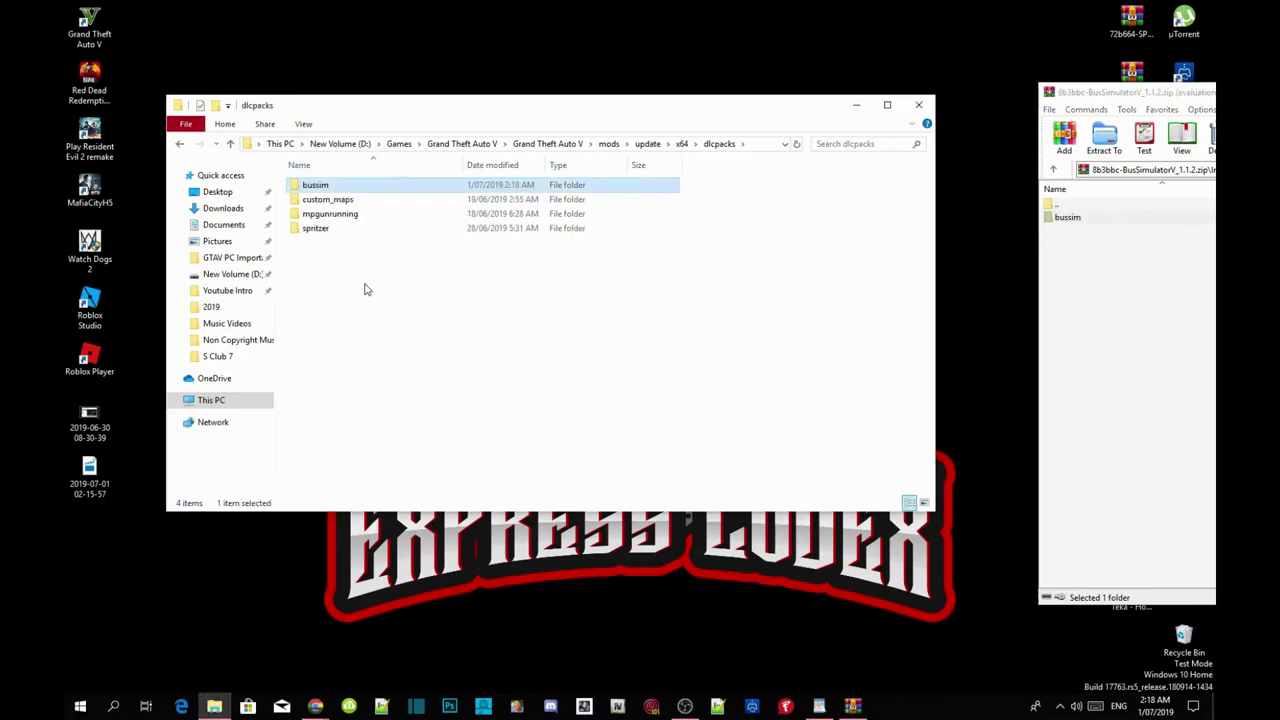
# Return WinRAR to the archive's top level.
pyautogui.click(1131, 281)
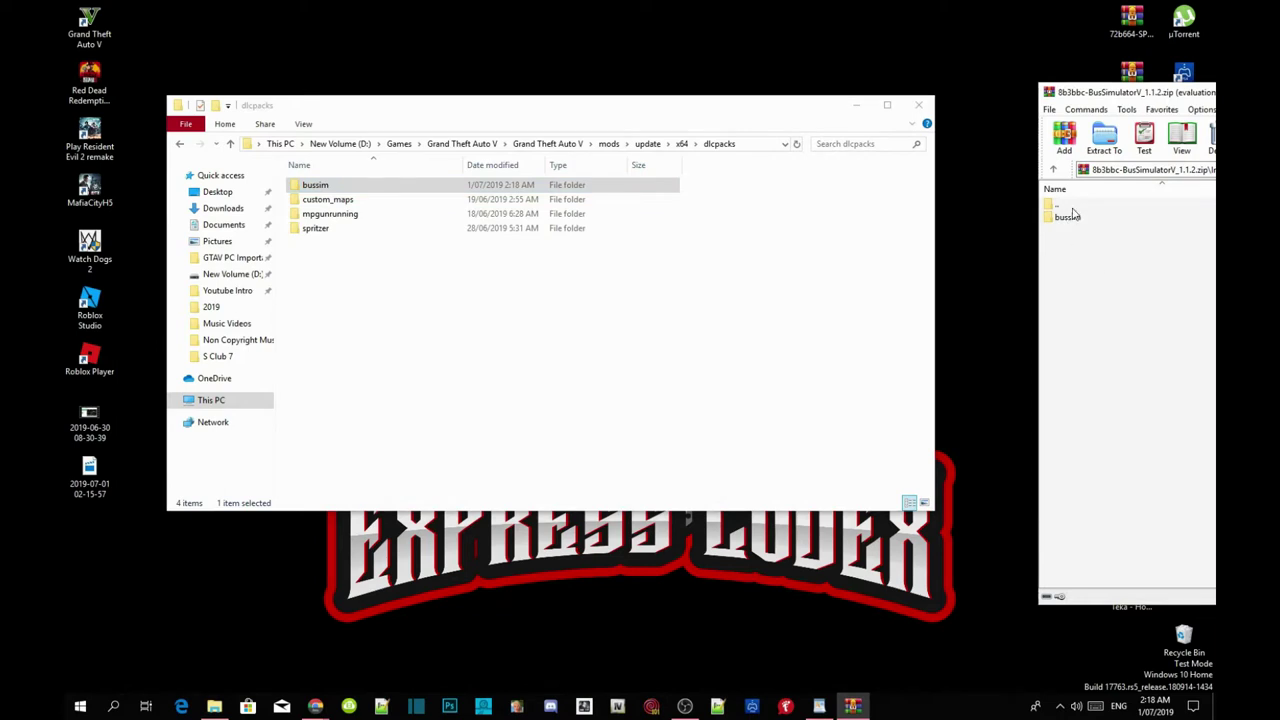
pyautogui.doubleClick(1073, 213)
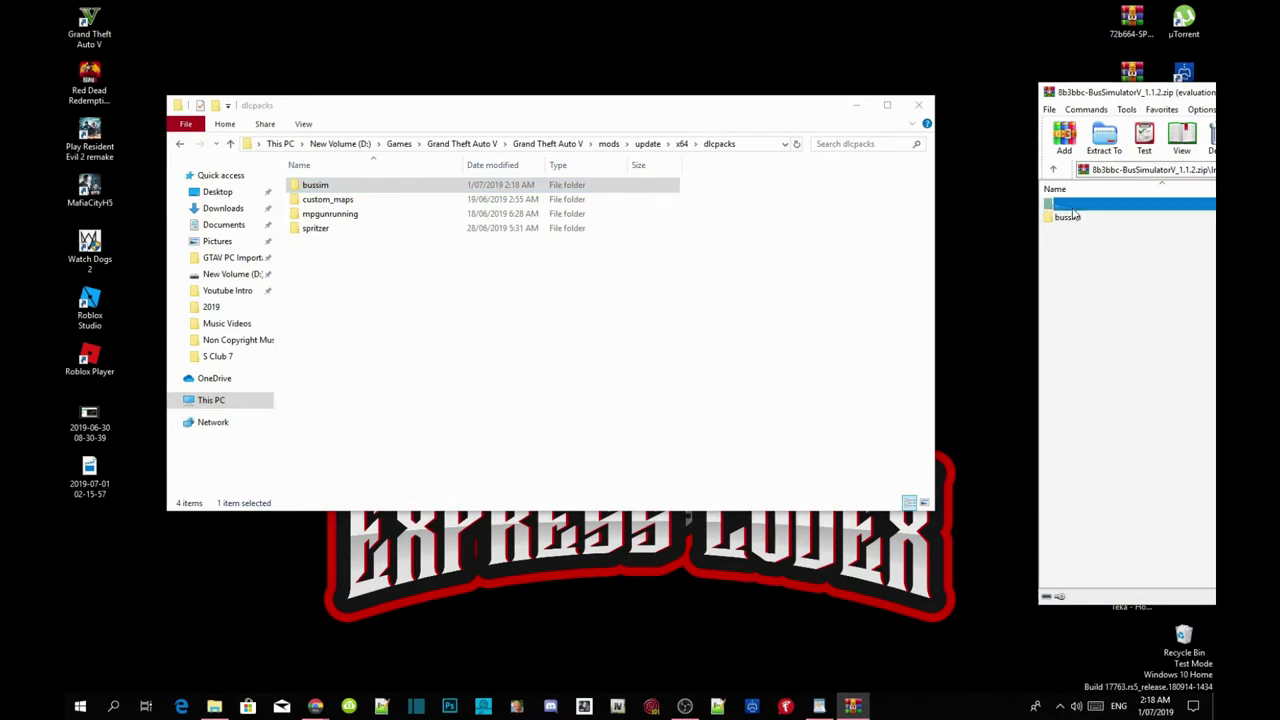
pyautogui.click(1073, 215)
pyautogui.doubleClick(1073, 215)
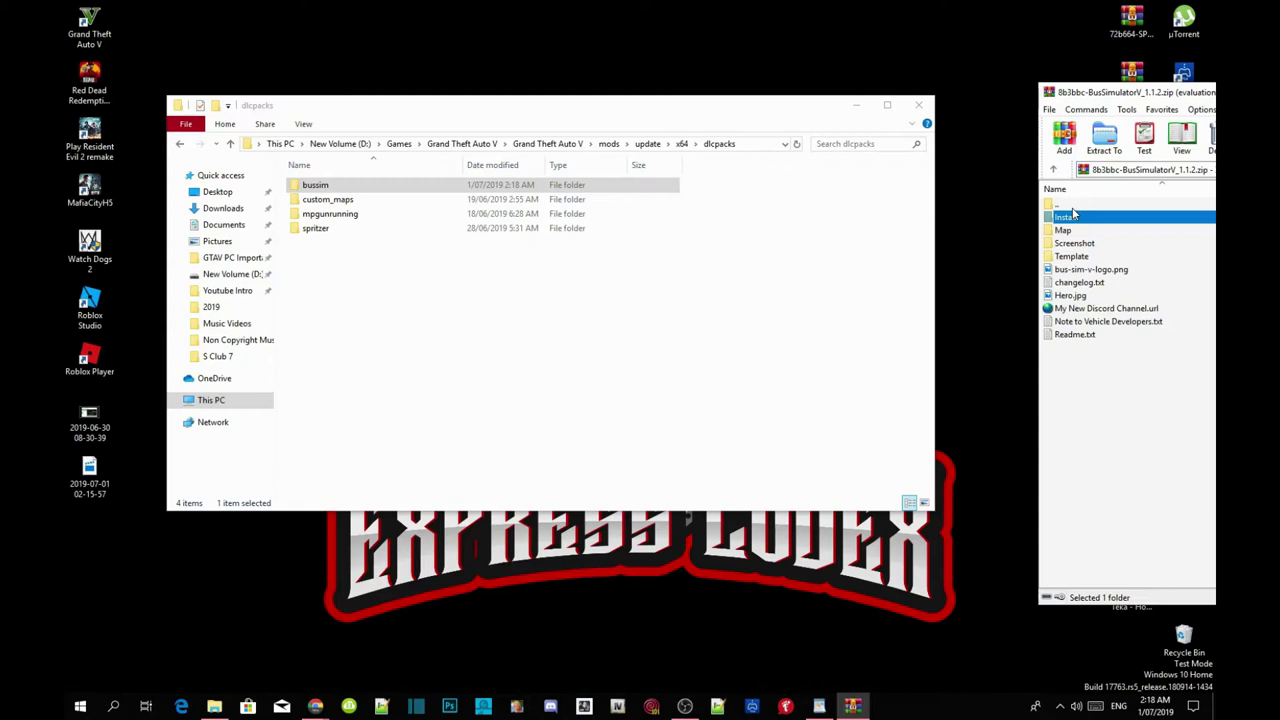
# Open the mod's Readme.txt, find the Install steps, and copy <Item>dlcpacks:/bussim/</Item>.
pyautogui.doubleClick(1077, 337)
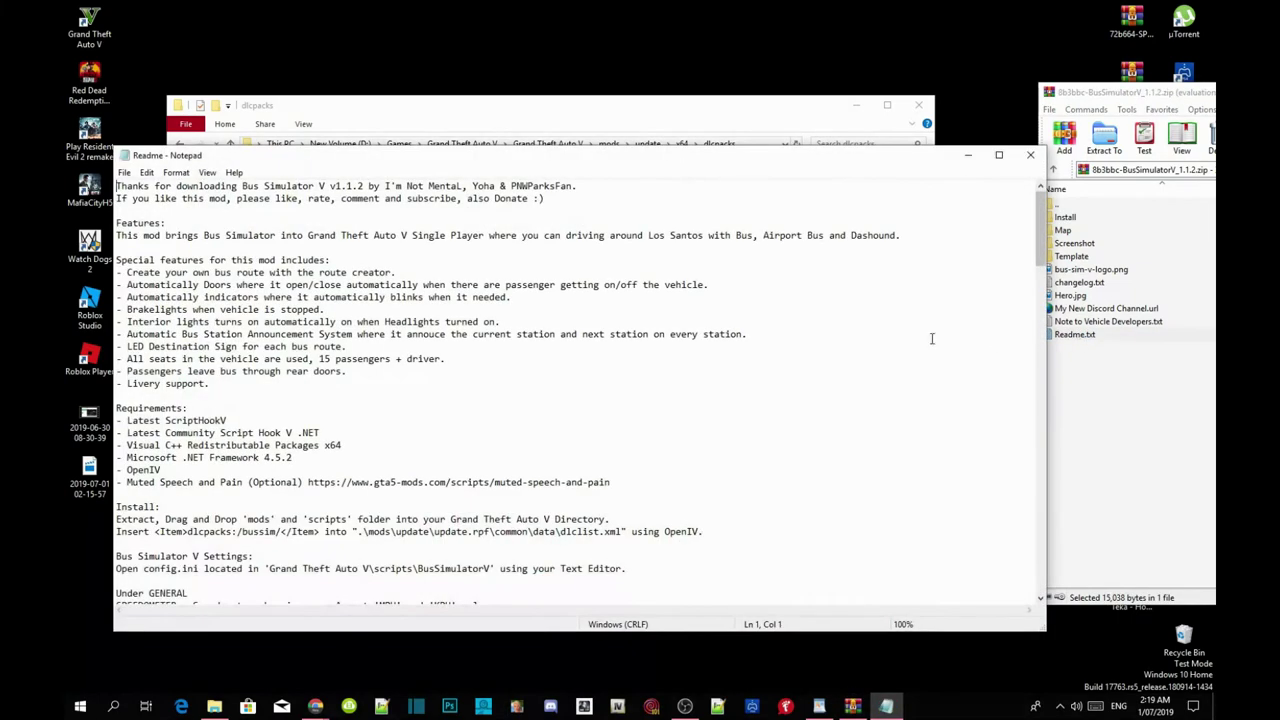
pyautogui.scroll(-1, 384, 354)
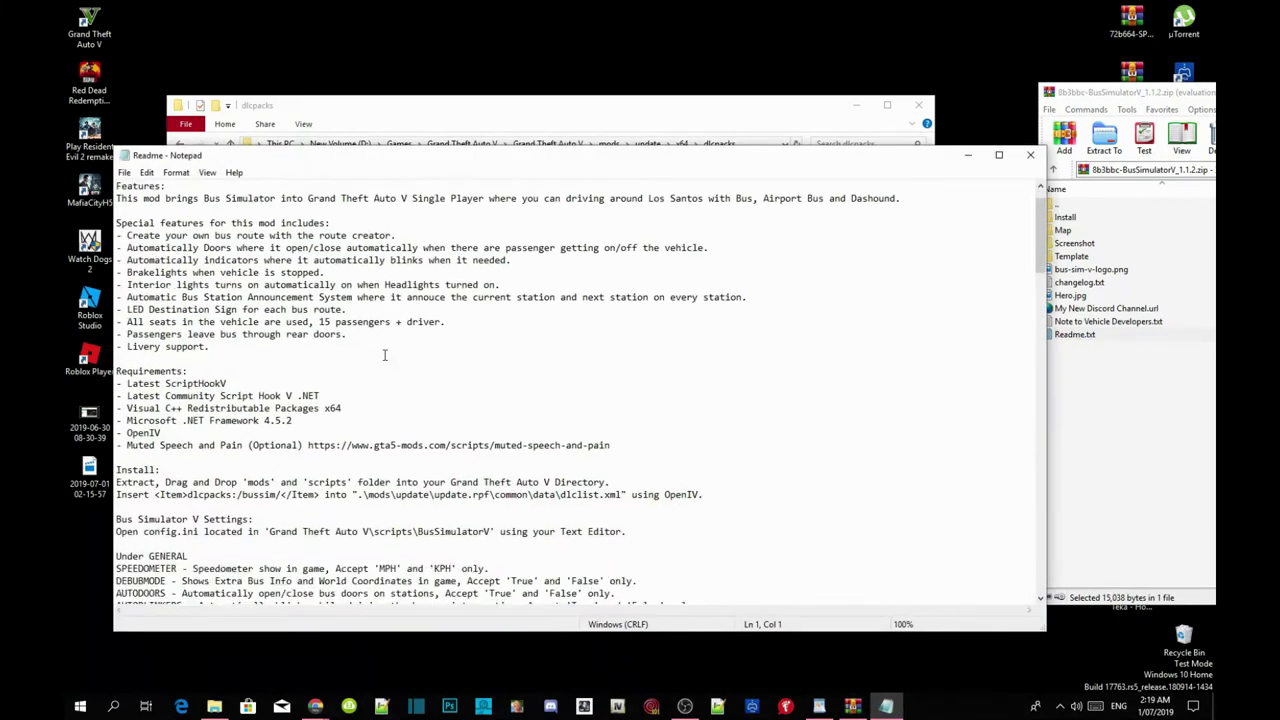
pyautogui.scroll(-3, 384, 354)
pyautogui.scroll(-1, 384, 354)
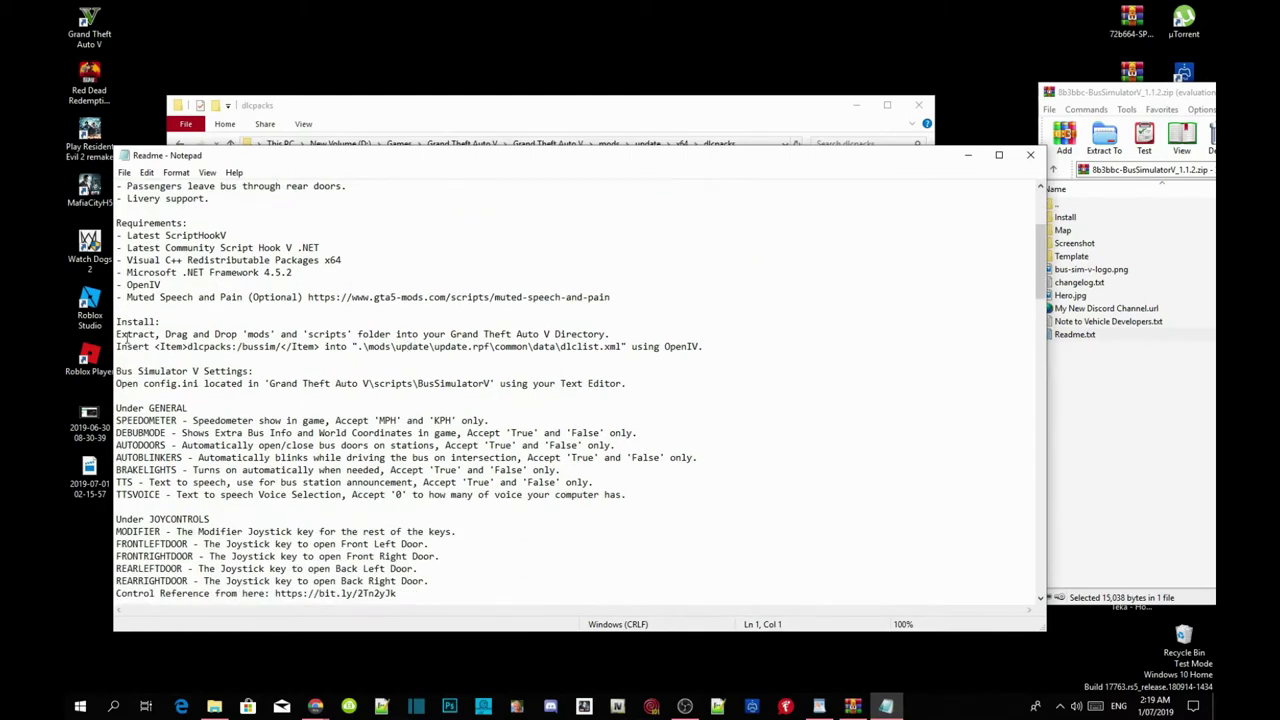
pyautogui.moveTo(116, 321); pyautogui.dragTo(162, 321)
pyautogui.click(155, 346)
pyautogui.moveTo(155, 346); pyautogui.dragTo(297, 346)
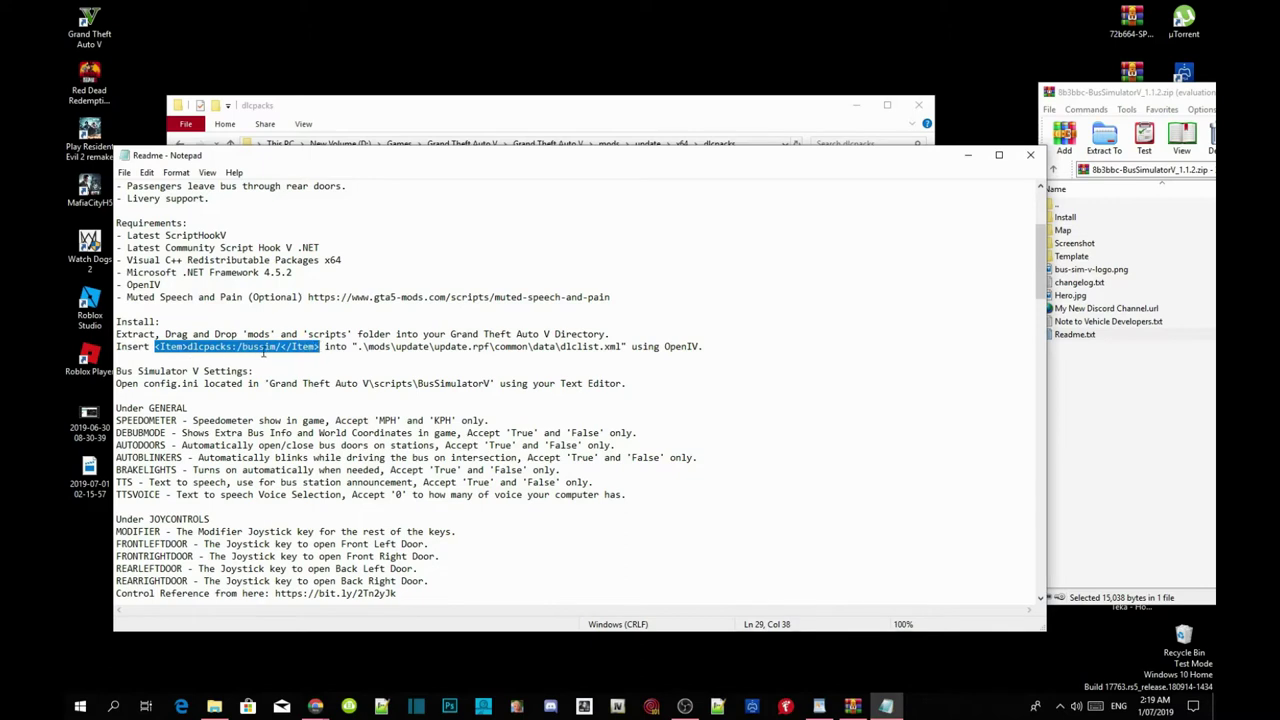
pyautogui.rightClick(252, 345)
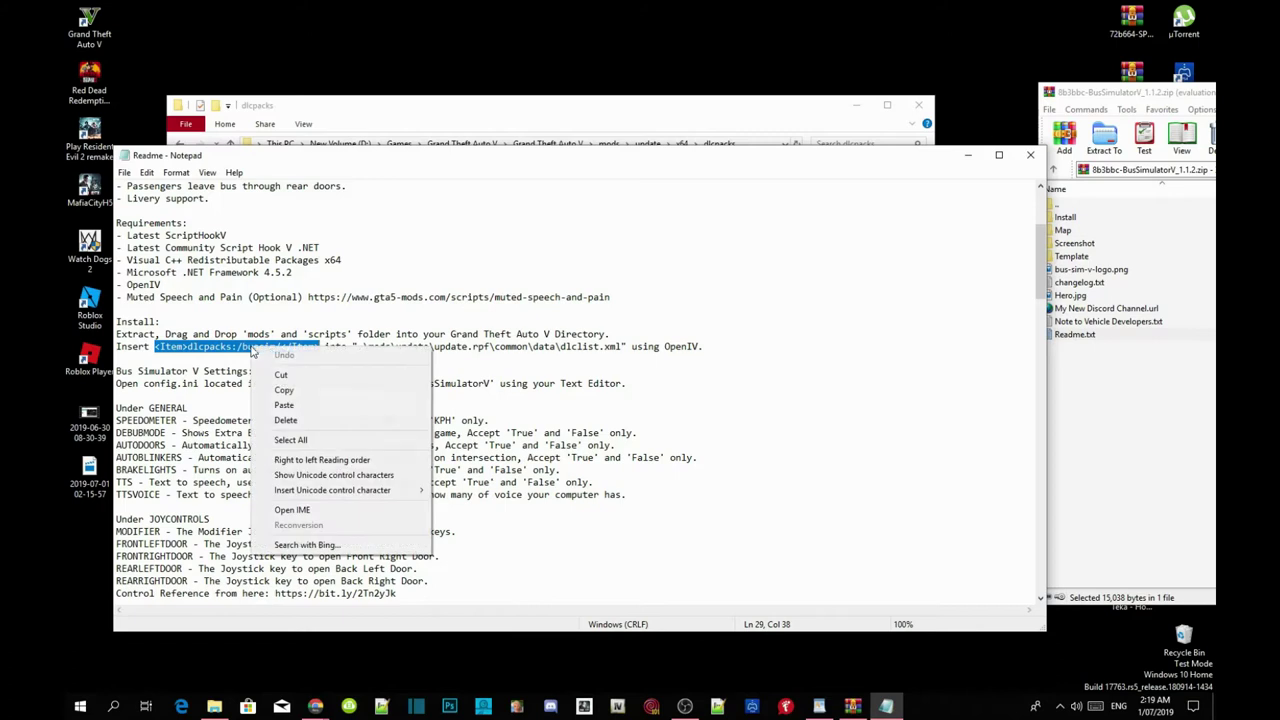
pyautogui.click(283, 389)
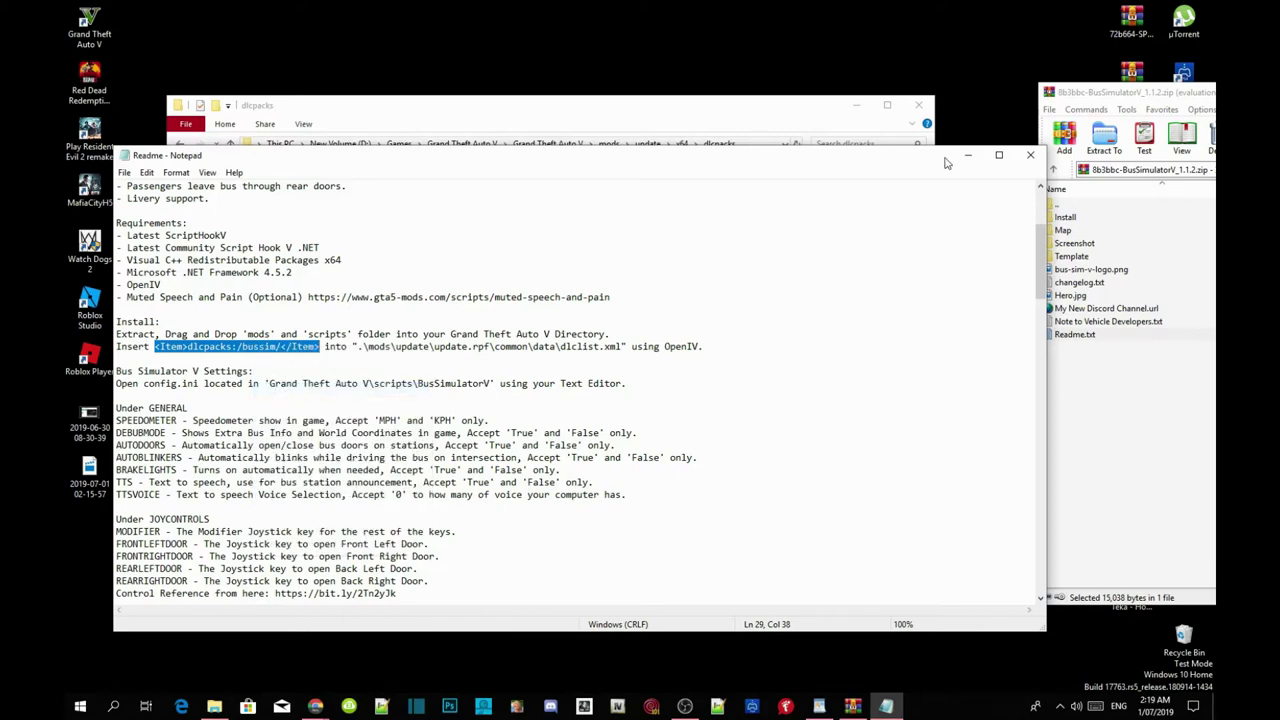
# Close the Notepad readme and the WinRAR archive window.
pyautogui.click(1031, 157)
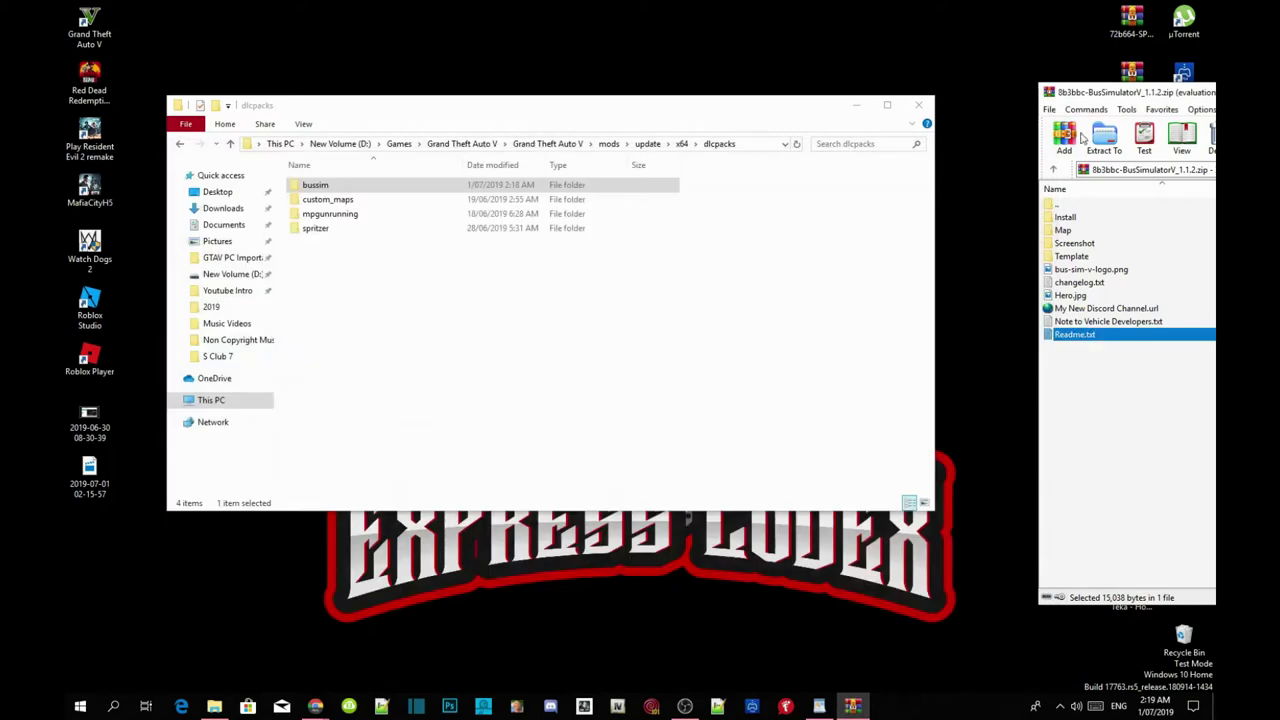
pyautogui.moveTo(1113, 103); pyautogui.dragTo(556, 104)
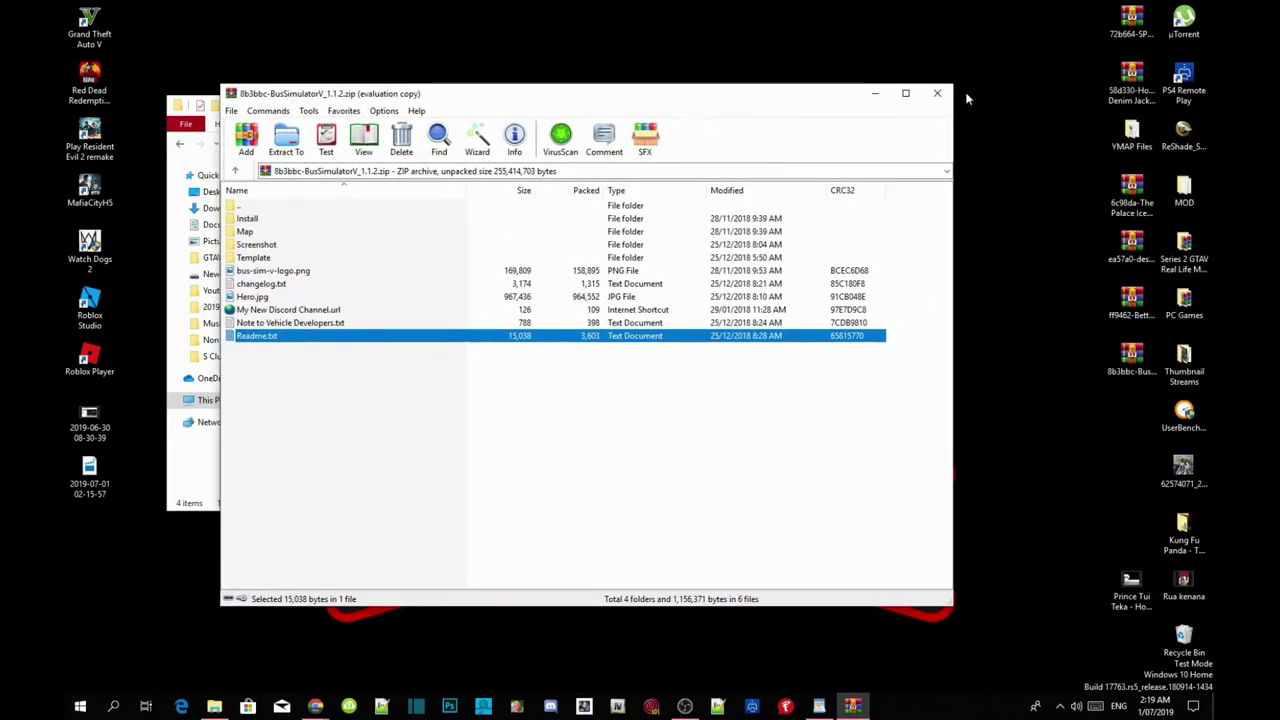
pyautogui.click(937, 93)
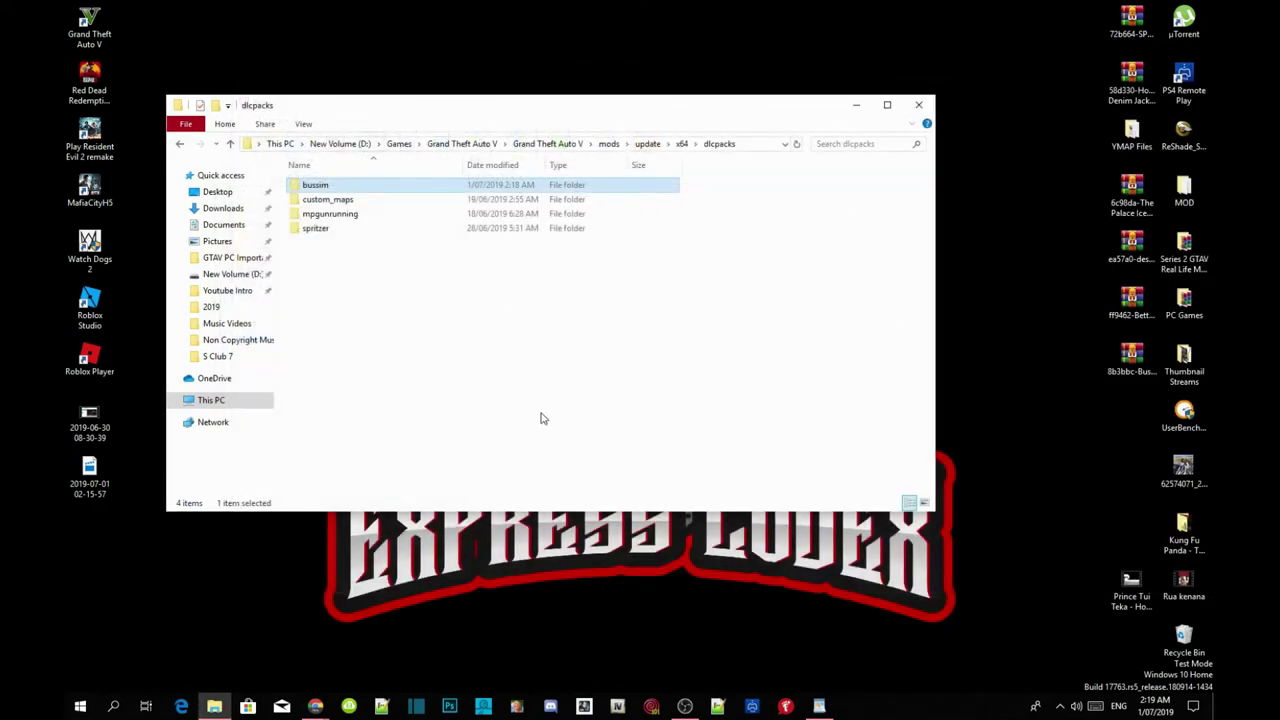
# Go back to the Grand Theft Auto V folder and refresh its listing.
pyautogui.click(553, 145)
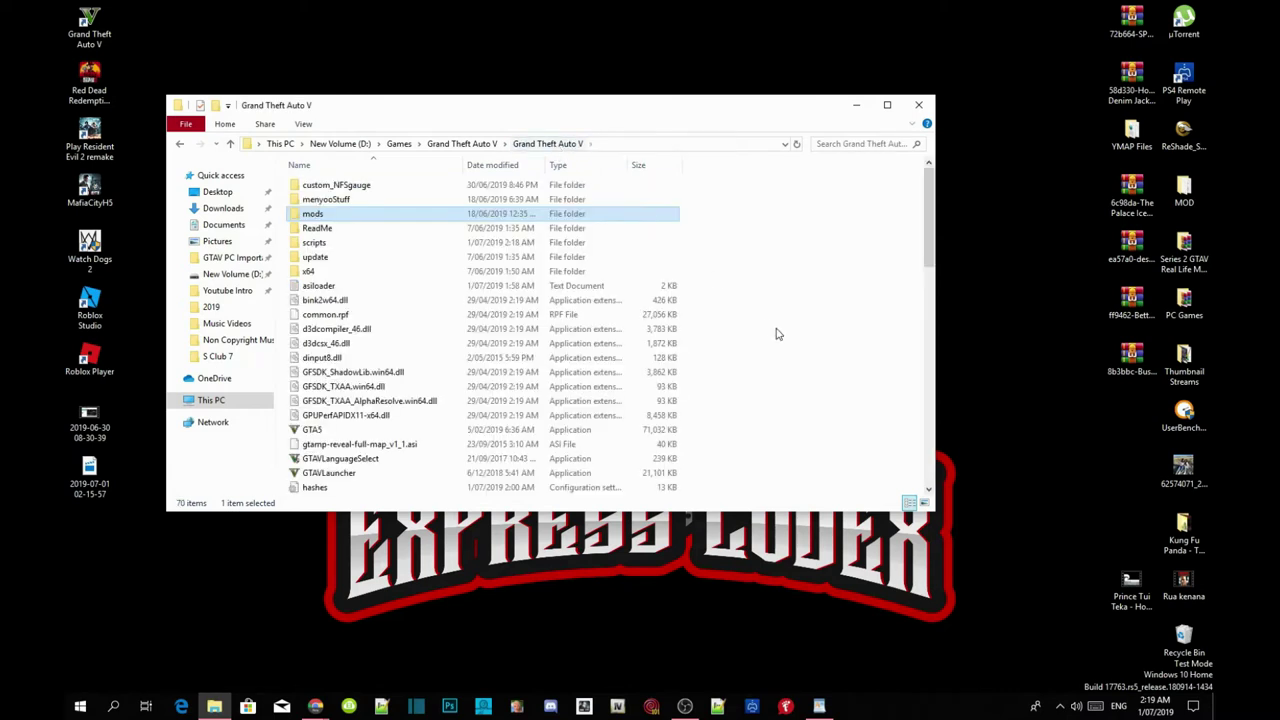
pyautogui.rightClick(841, 334)
pyautogui.click(875, 385)
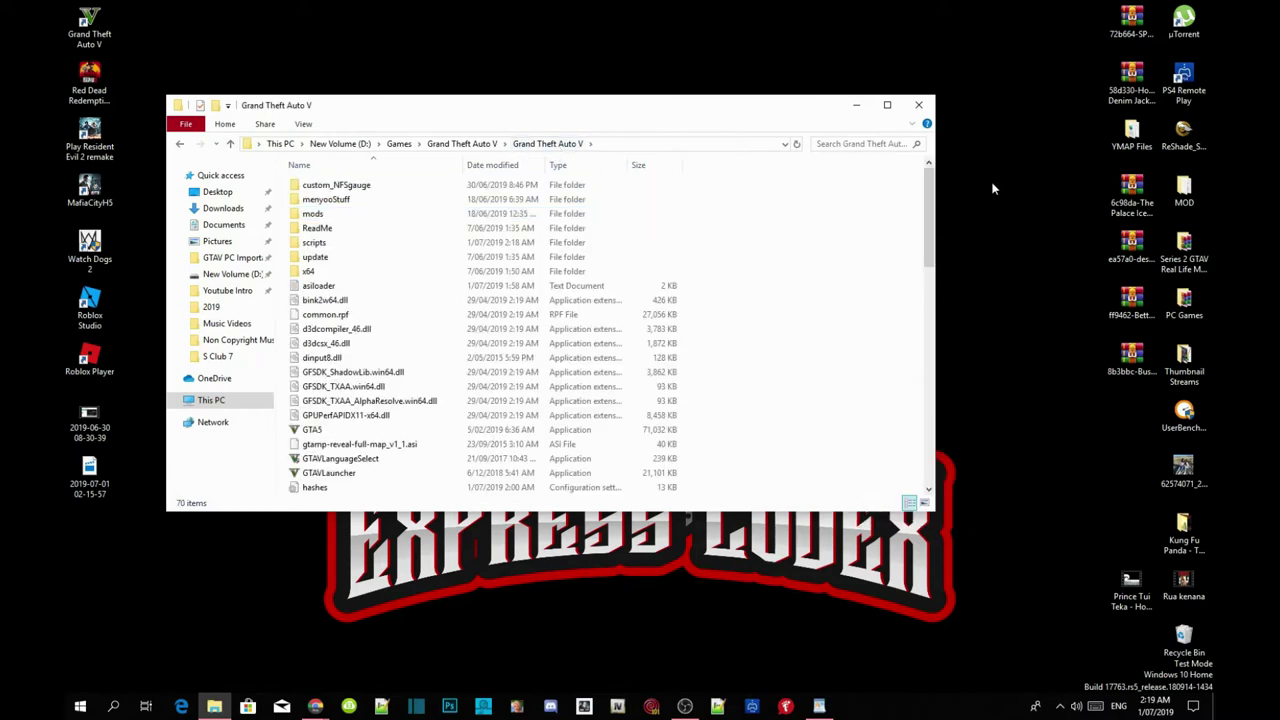
# Close File Explorer and launch OpenIV for Grand Theft Auto V on Windows.
pyautogui.click(921, 106)
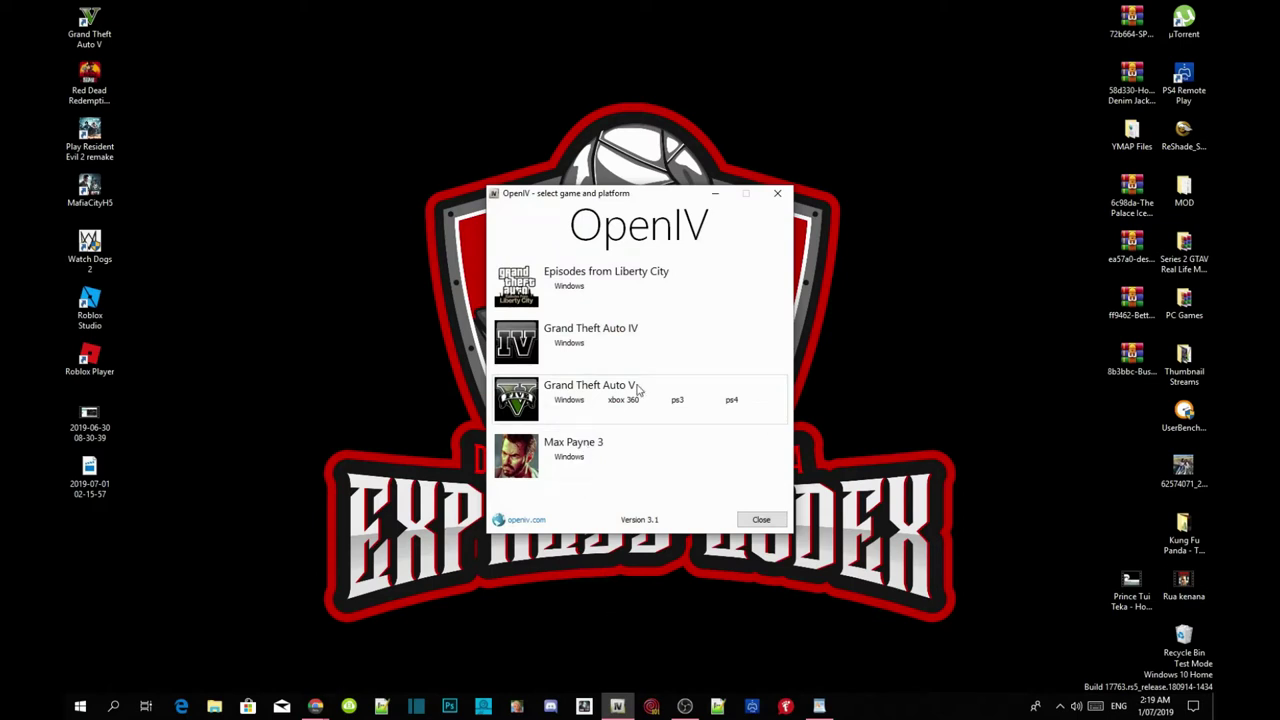
pyautogui.click(569, 400)
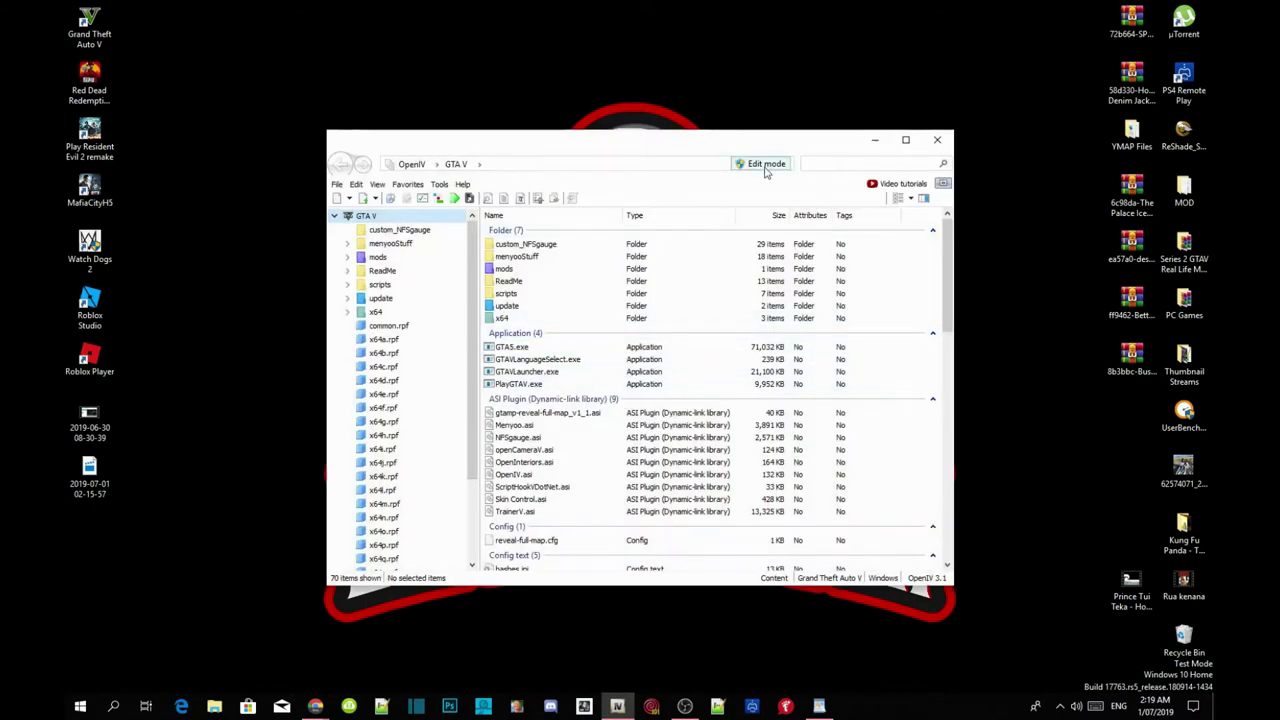
# Turn on Edit mode and browse to mods\update\update.rpf\common\data to find dlclist.xml.
pyautogui.click(766, 165)
pyautogui.click(688, 401)
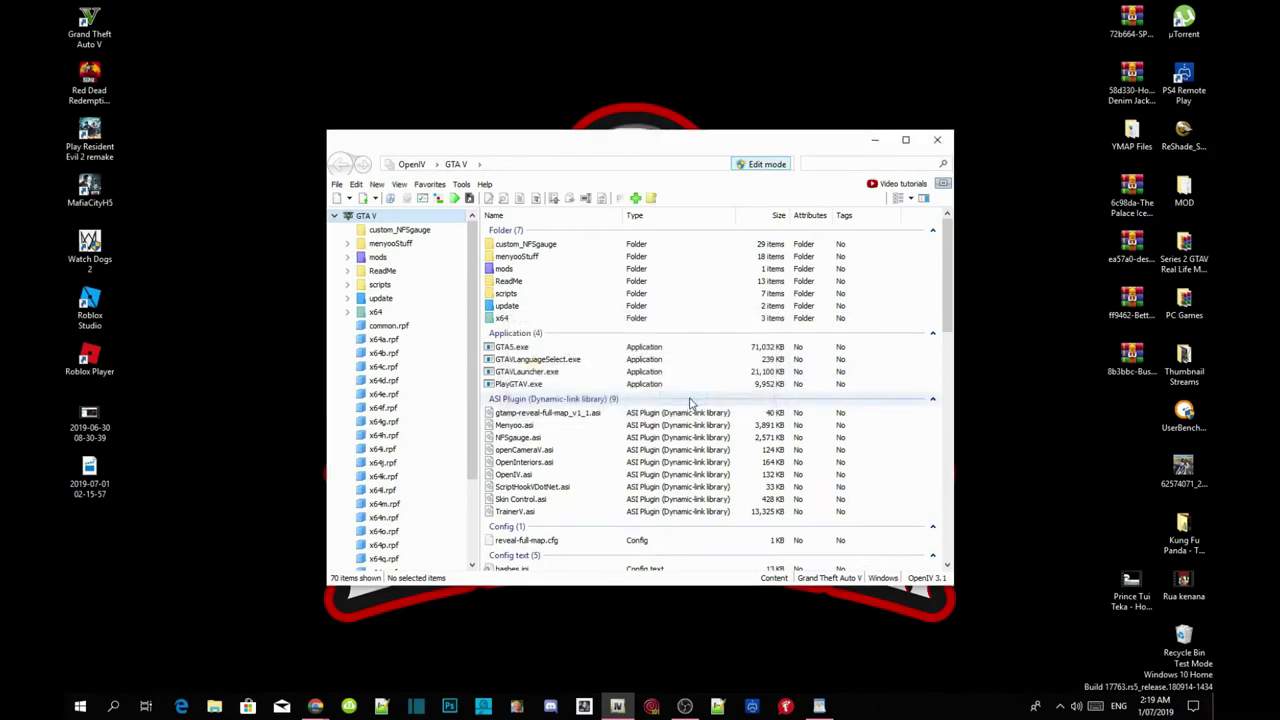
pyautogui.doubleClick(505, 270)
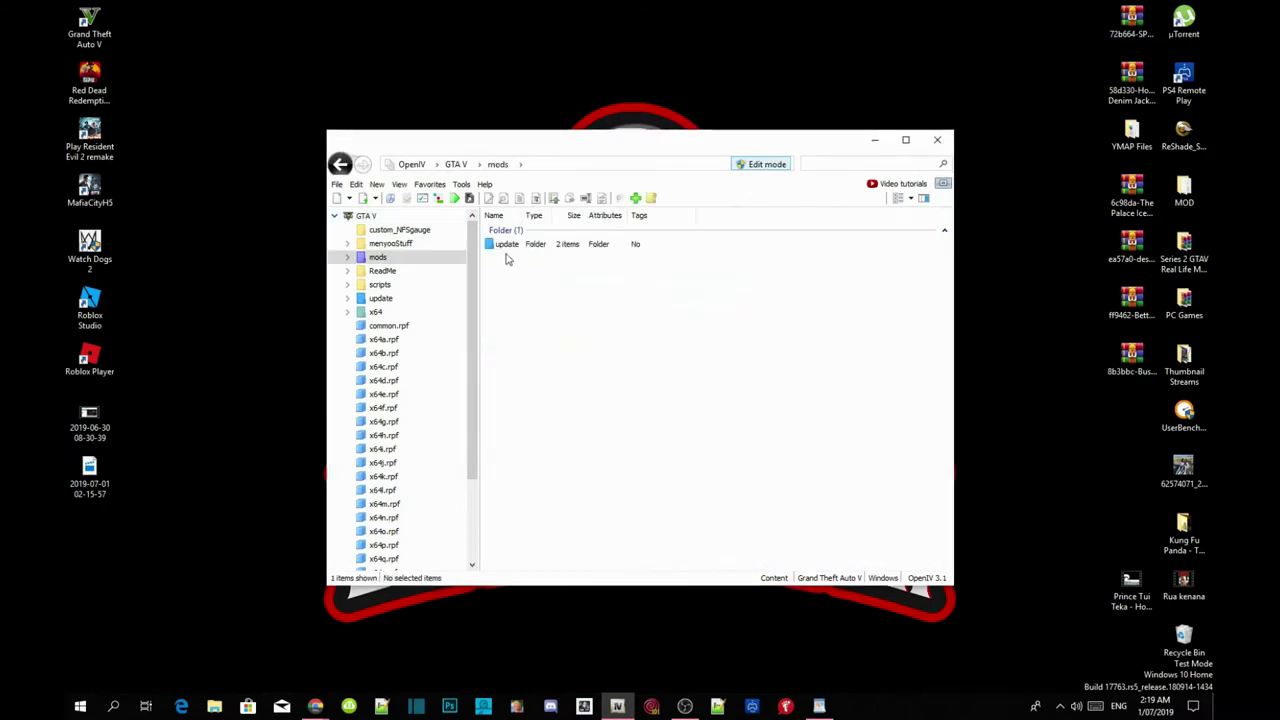
pyautogui.doubleClick(508, 248)
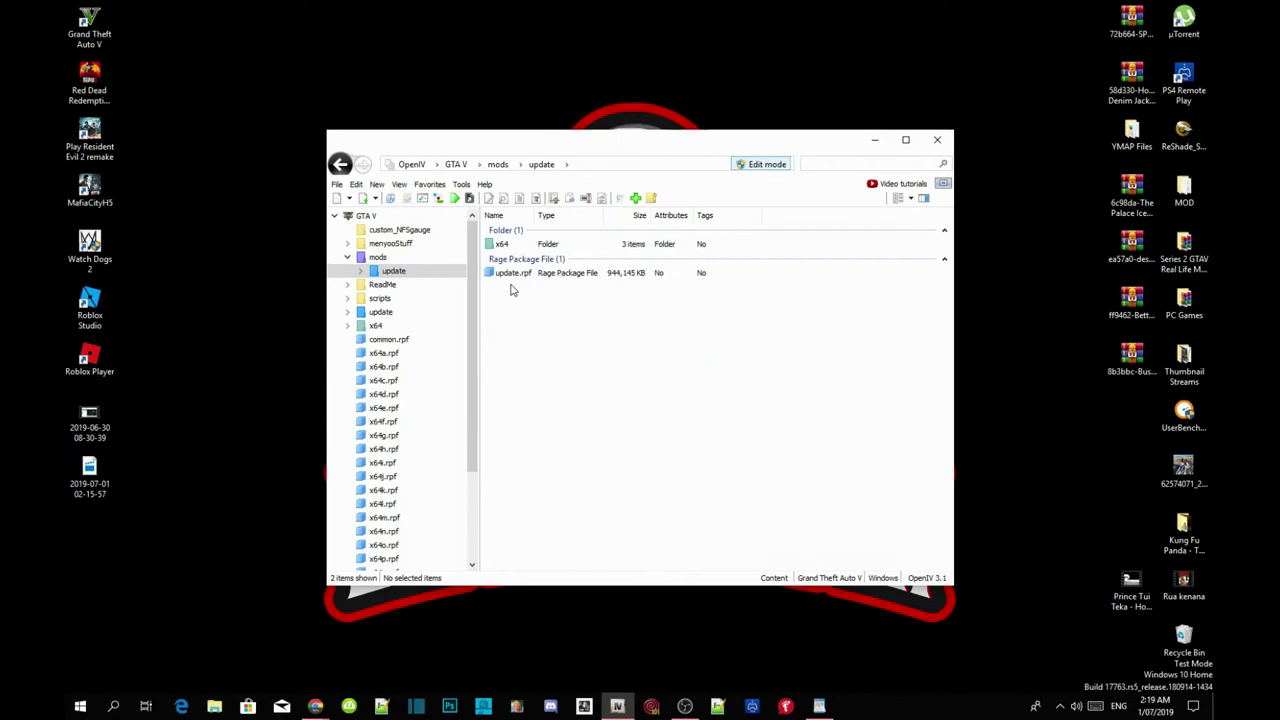
pyautogui.doubleClick(508, 274)
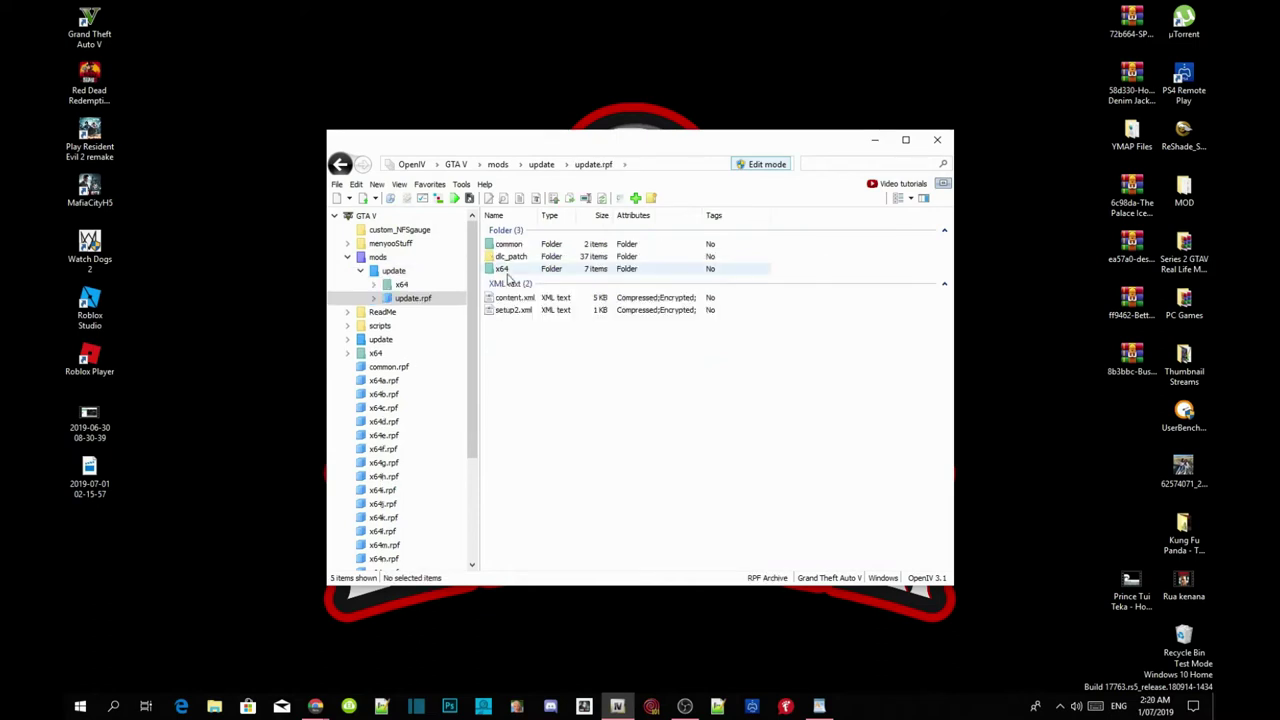
pyautogui.doubleClick(510, 245)
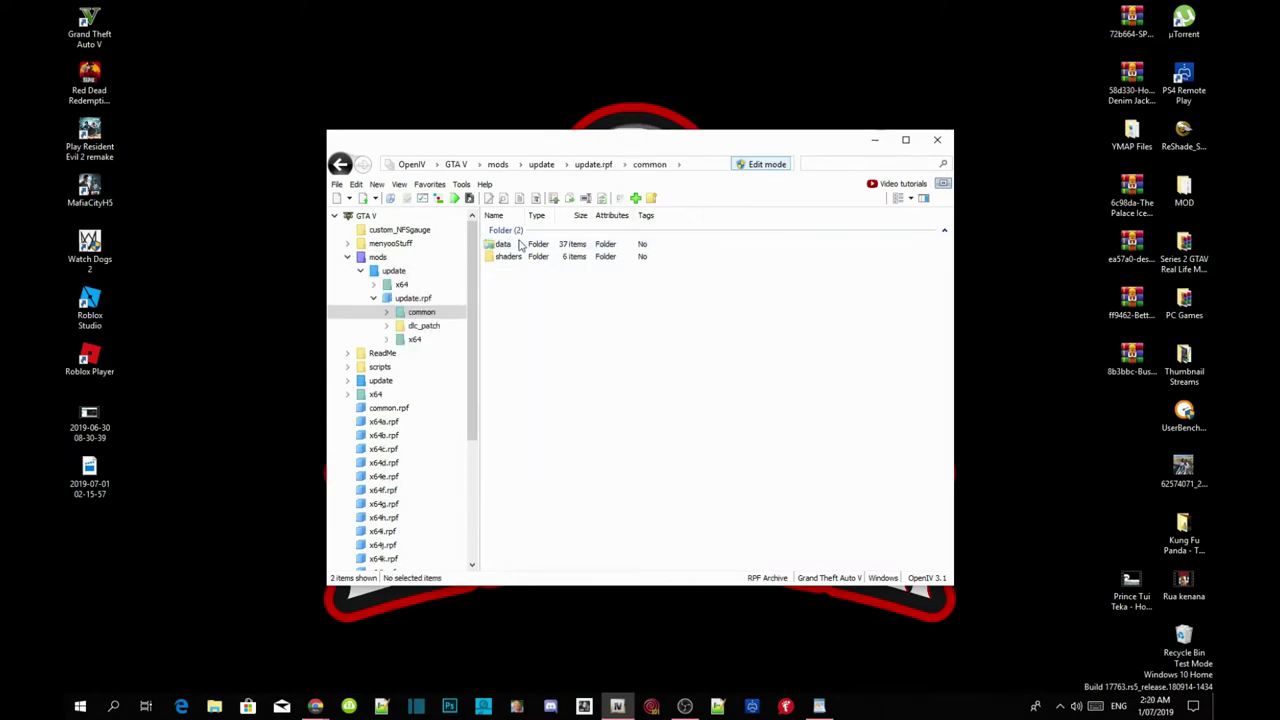
pyautogui.doubleClick(509, 246)
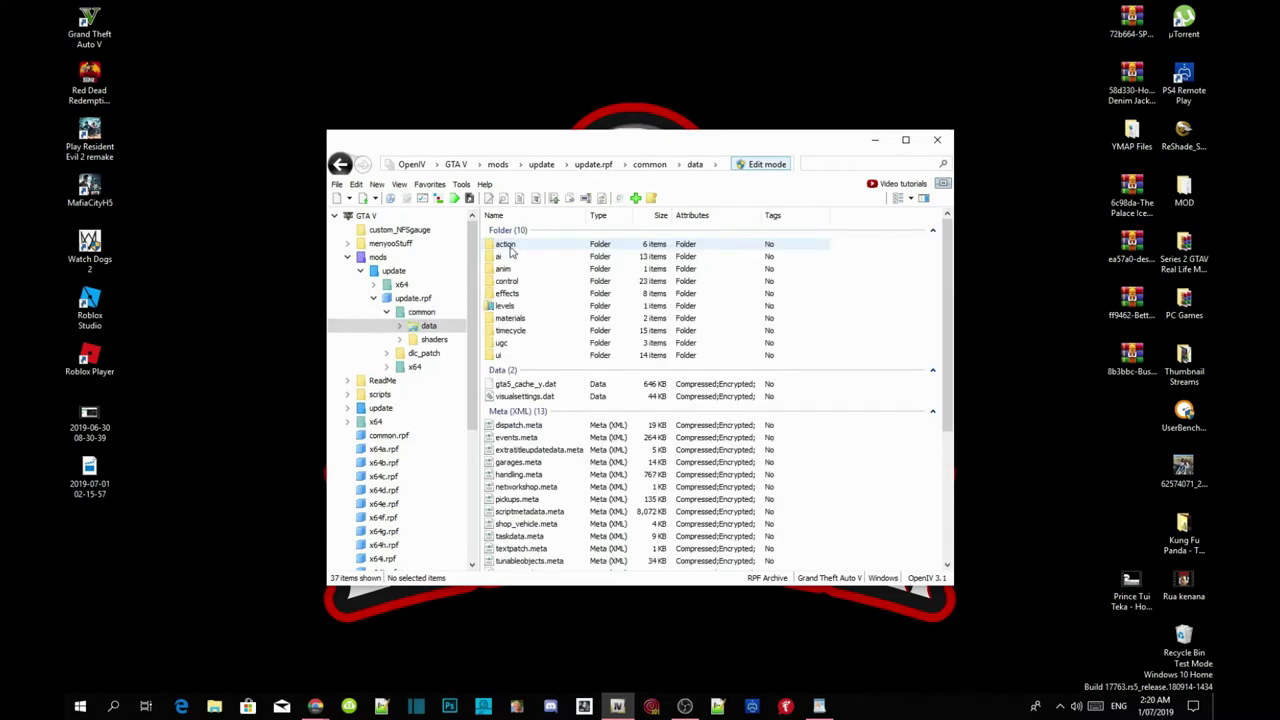
pyautogui.scroll(-6, 508, 381)
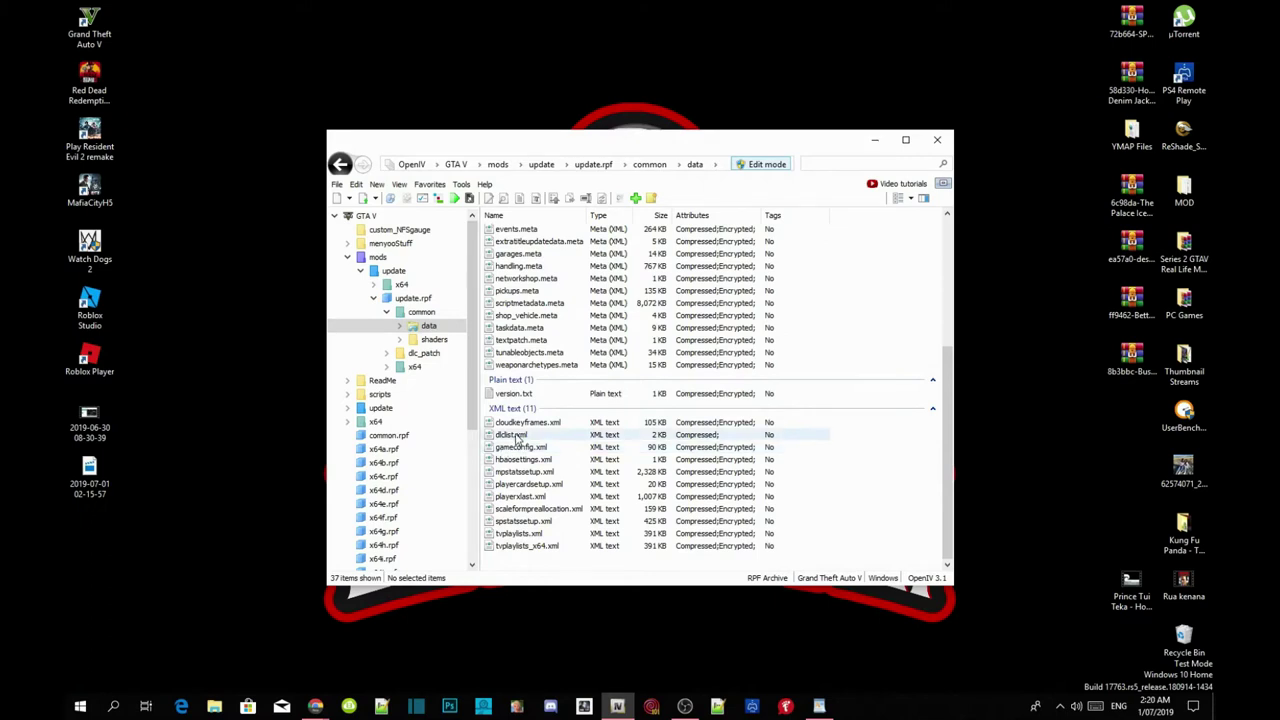
# Edit dlclist.xml, paste <Item>dlcpacks:/bussim/</Item> on a new line after spritzer, and save.
pyautogui.rightClick(515, 437)
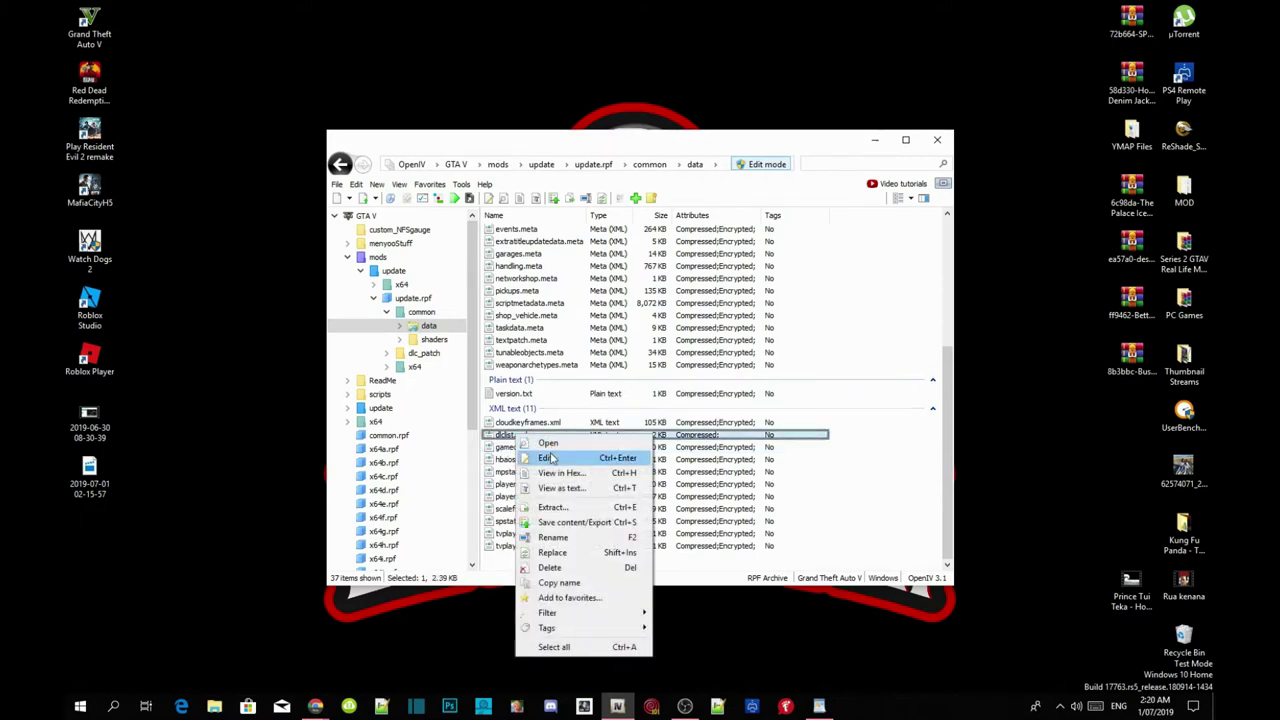
pyautogui.click(549, 458)
pyautogui.scroll(-9, 628, 416)
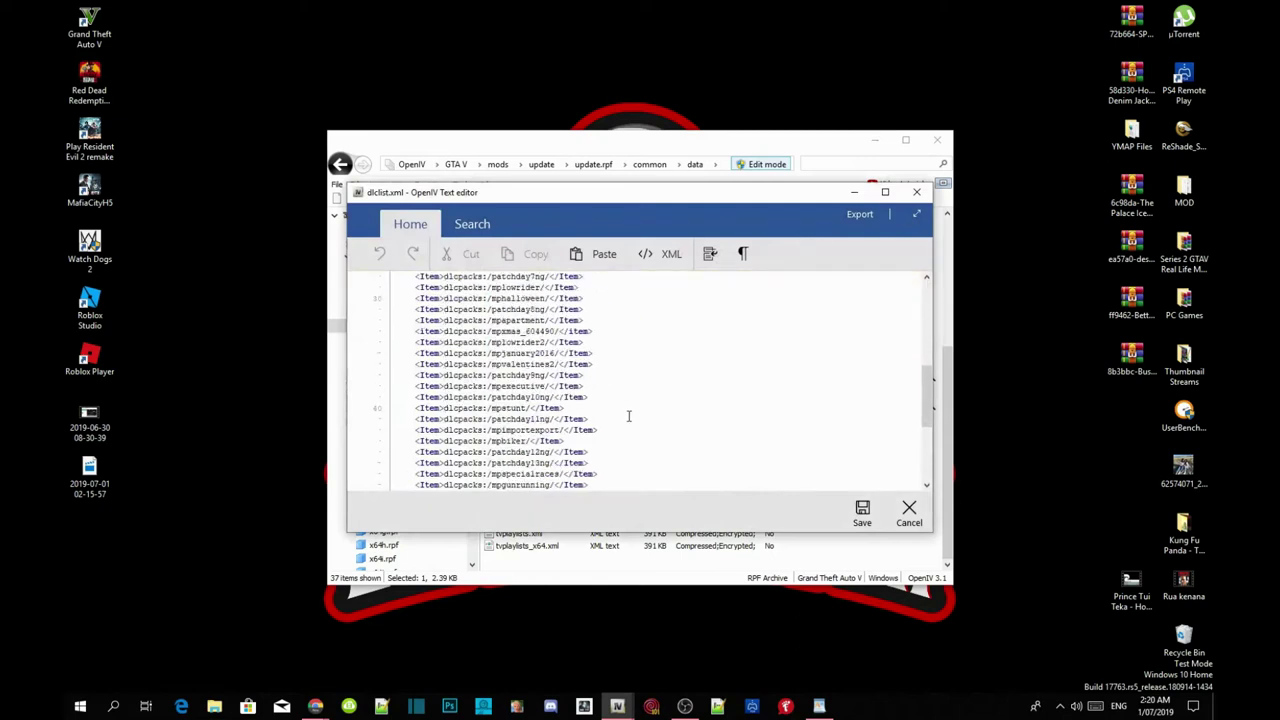
pyautogui.scroll(-6, 628, 416)
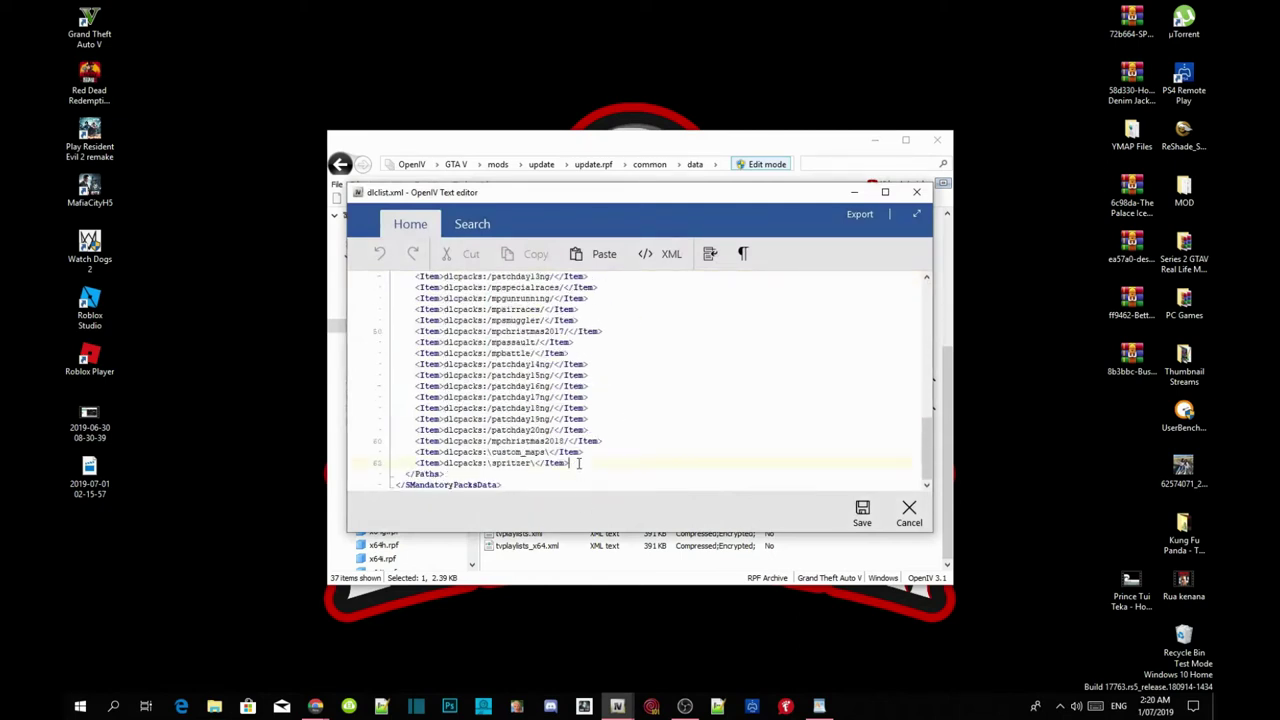
pyautogui.press('Return')
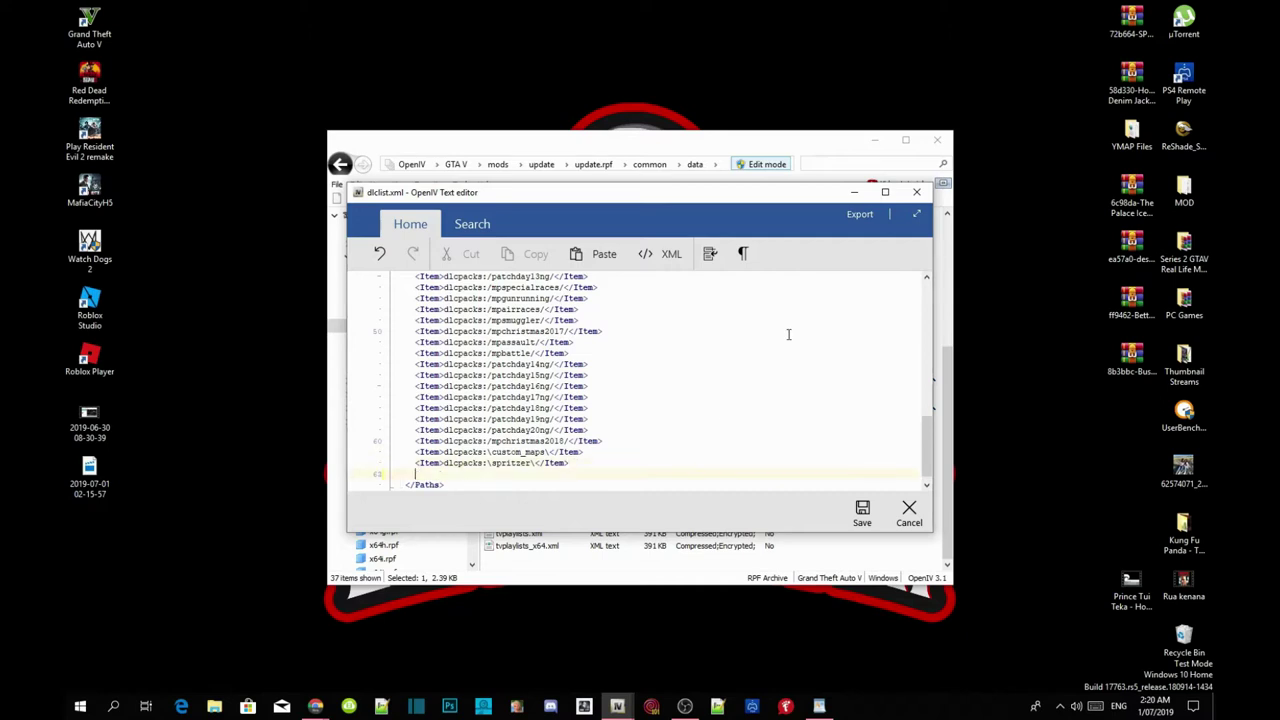
pyautogui.write('<Item>dlcpacks:\\bussim\\</Item>')
pyautogui.click(862, 512)
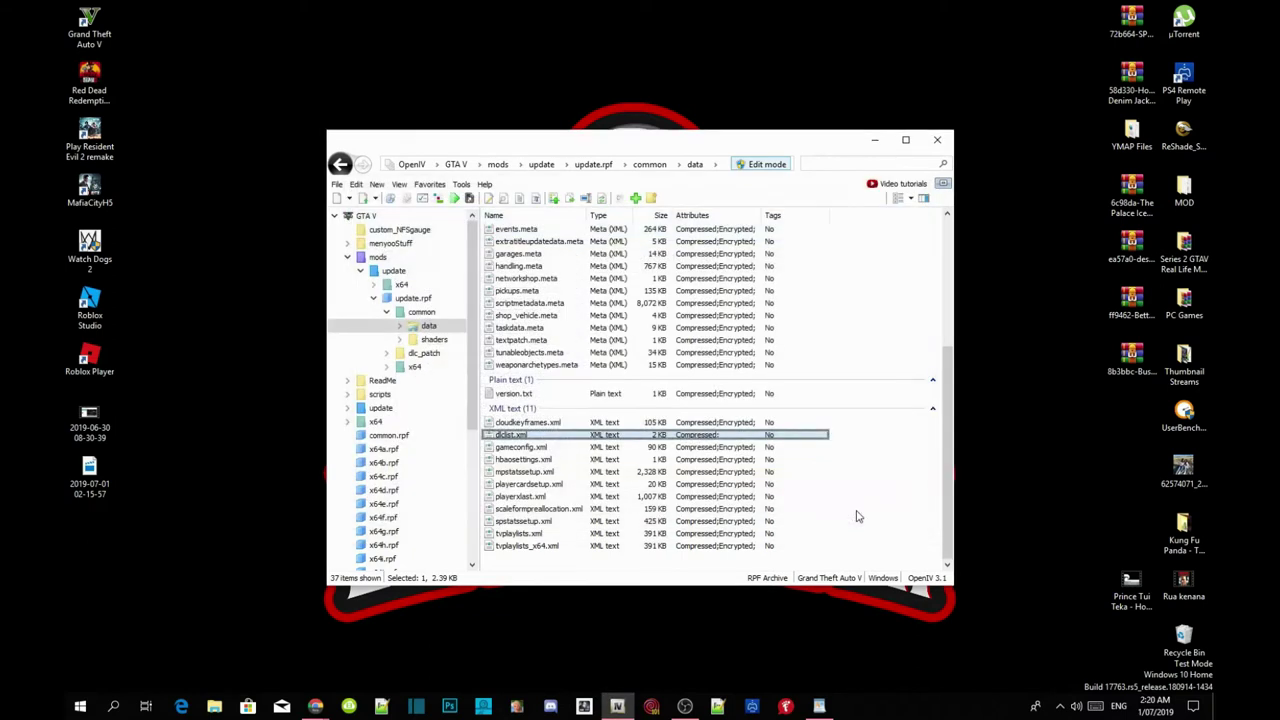
# Reopen dlclist.xml to verify the bussim entry, then return to the GTA V root folder.
pyautogui.doubleClick(511, 434)
pyautogui.scroll(-15, 547, 420)
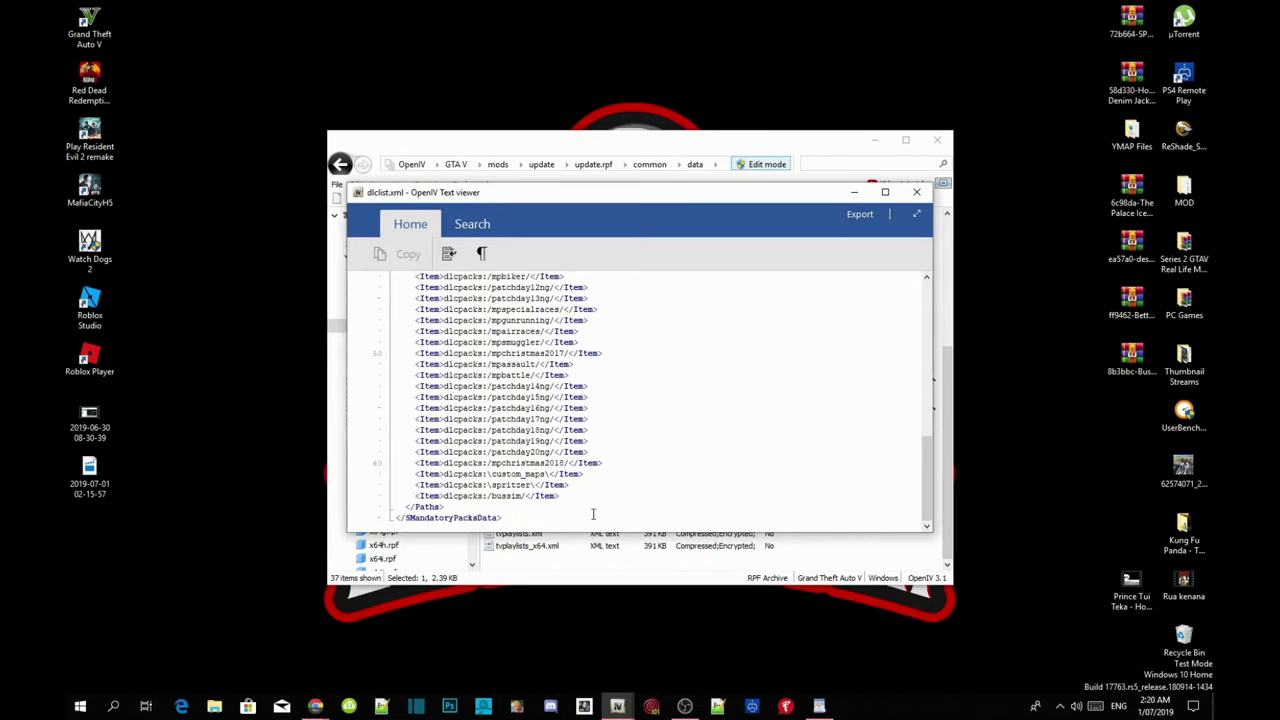
pyautogui.click(918, 193)
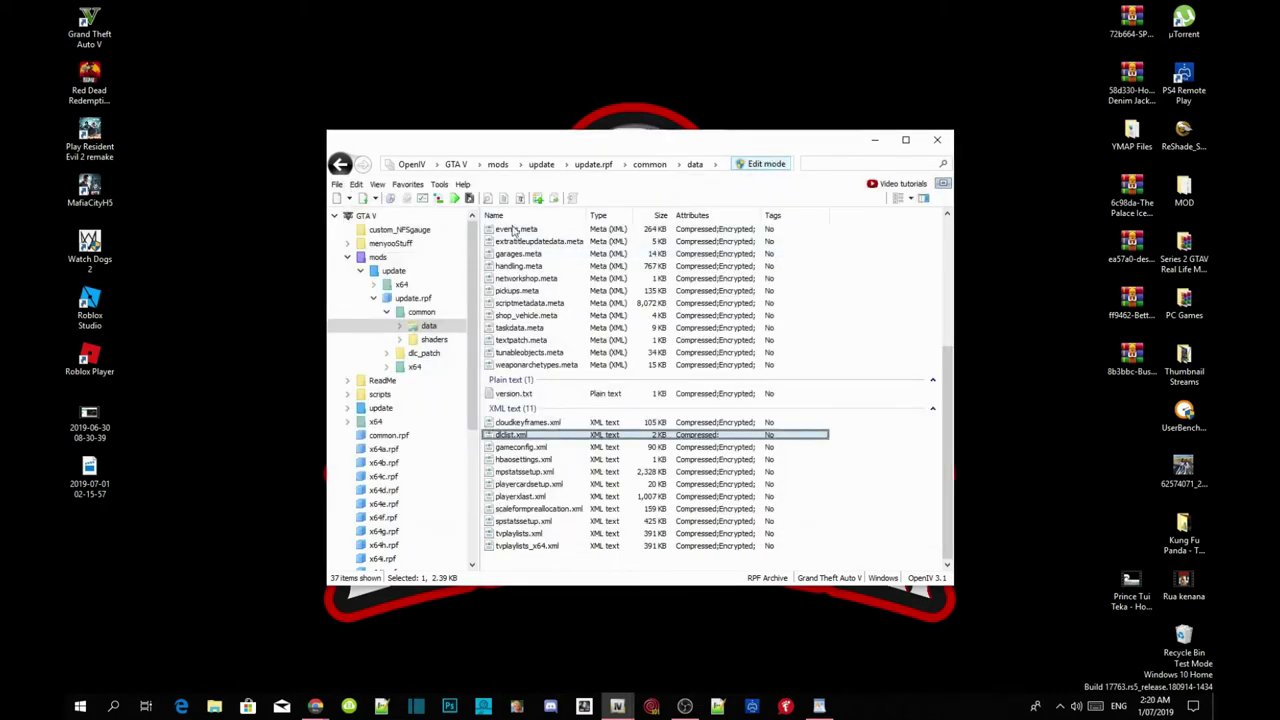
pyautogui.click(455, 164)
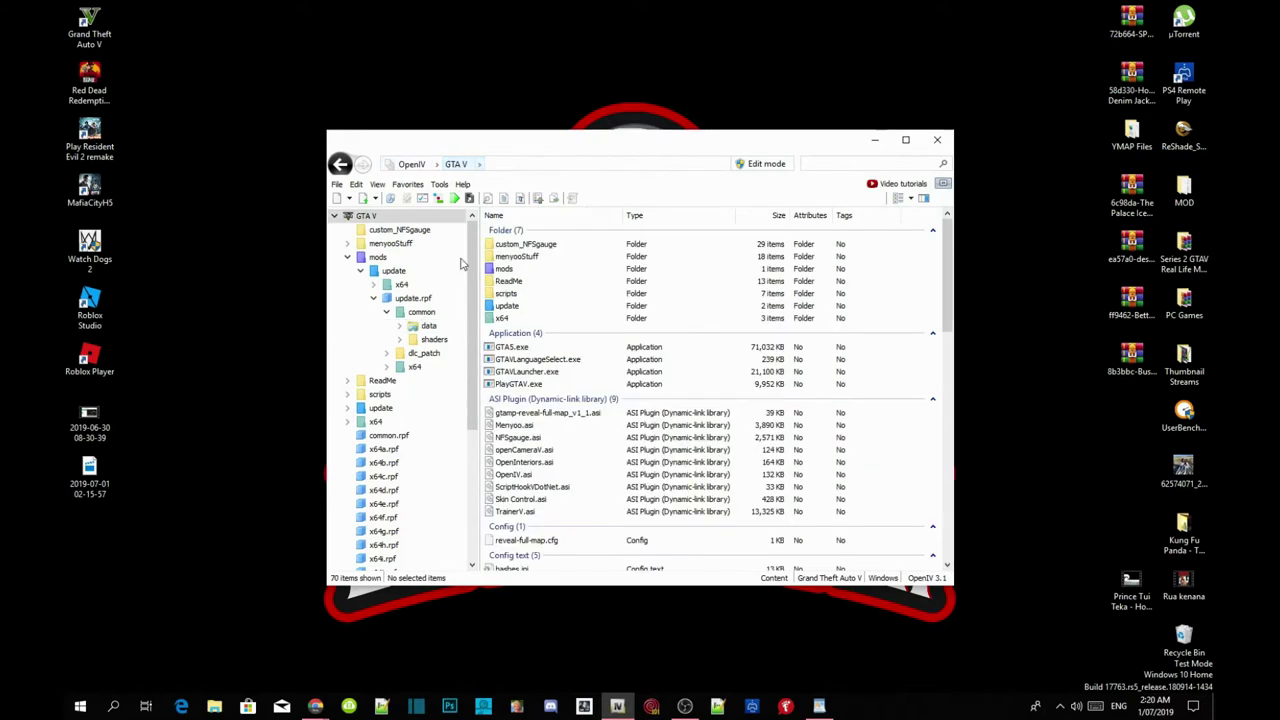
# Close OpenIV and refresh the desktop a few times.
pyautogui.click(944, 141)
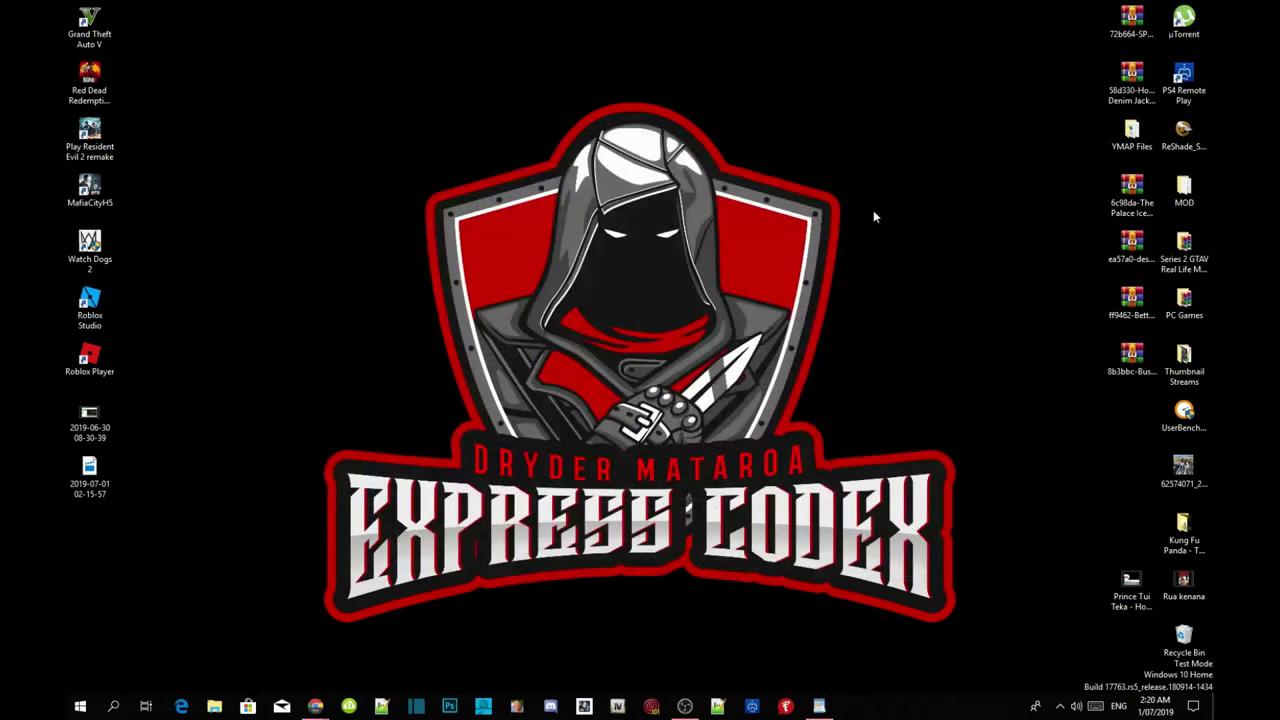
pyautogui.rightClick(487, 87)
pyautogui.click(510, 120)
pyautogui.rightClick(456, 78)
pyautogui.click(495, 119)
pyautogui.rightClick(477, 82)
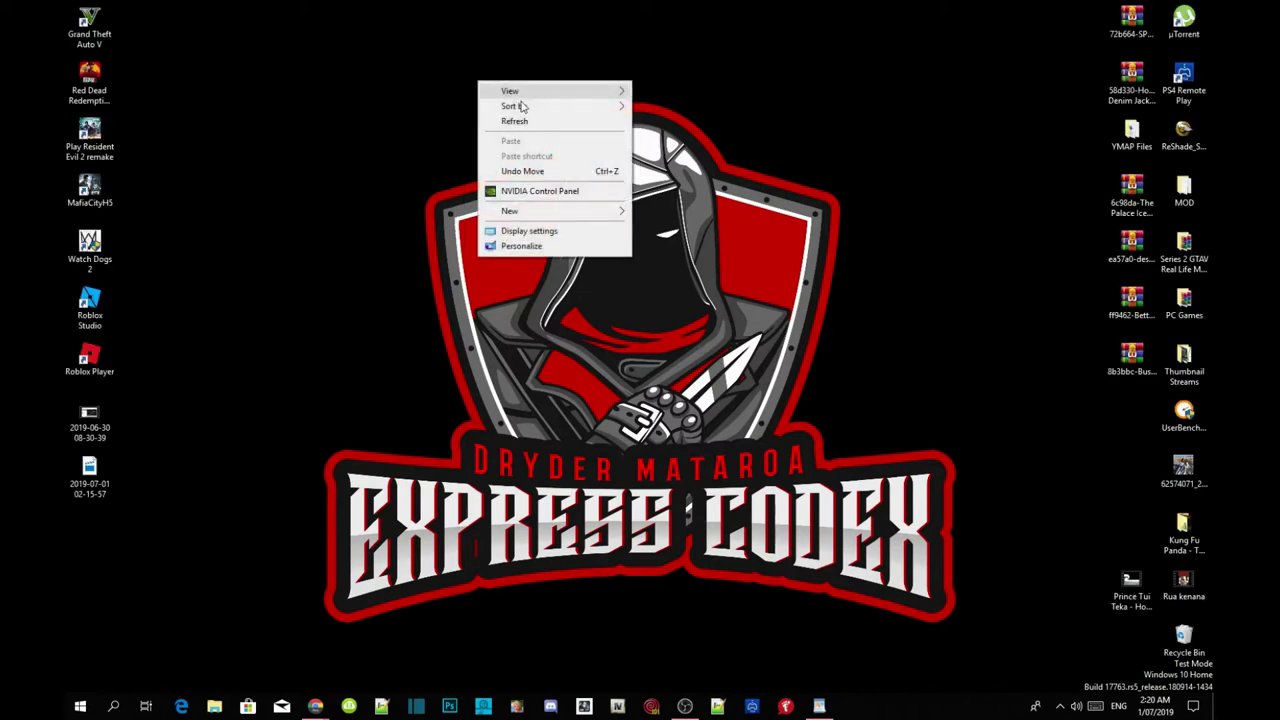
pyautogui.click(517, 121)
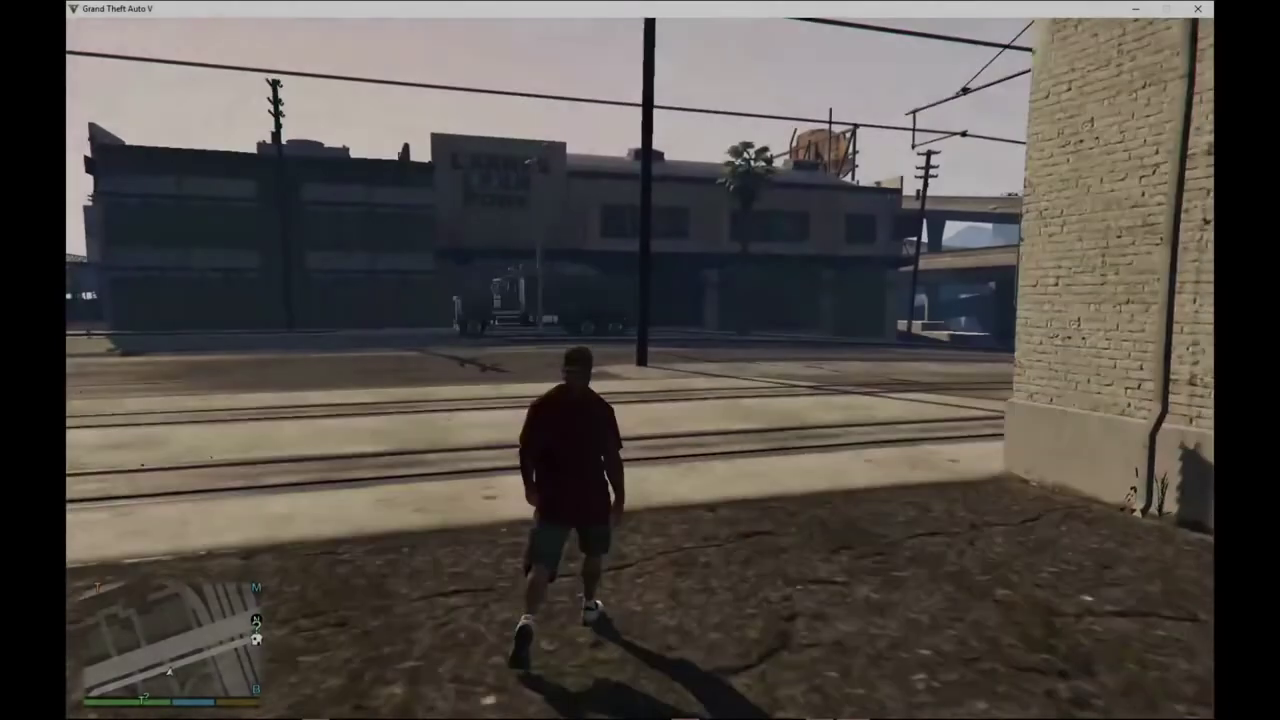
# Walk the character forward along the rail tracks beside the building.
pyautogui.press('w')
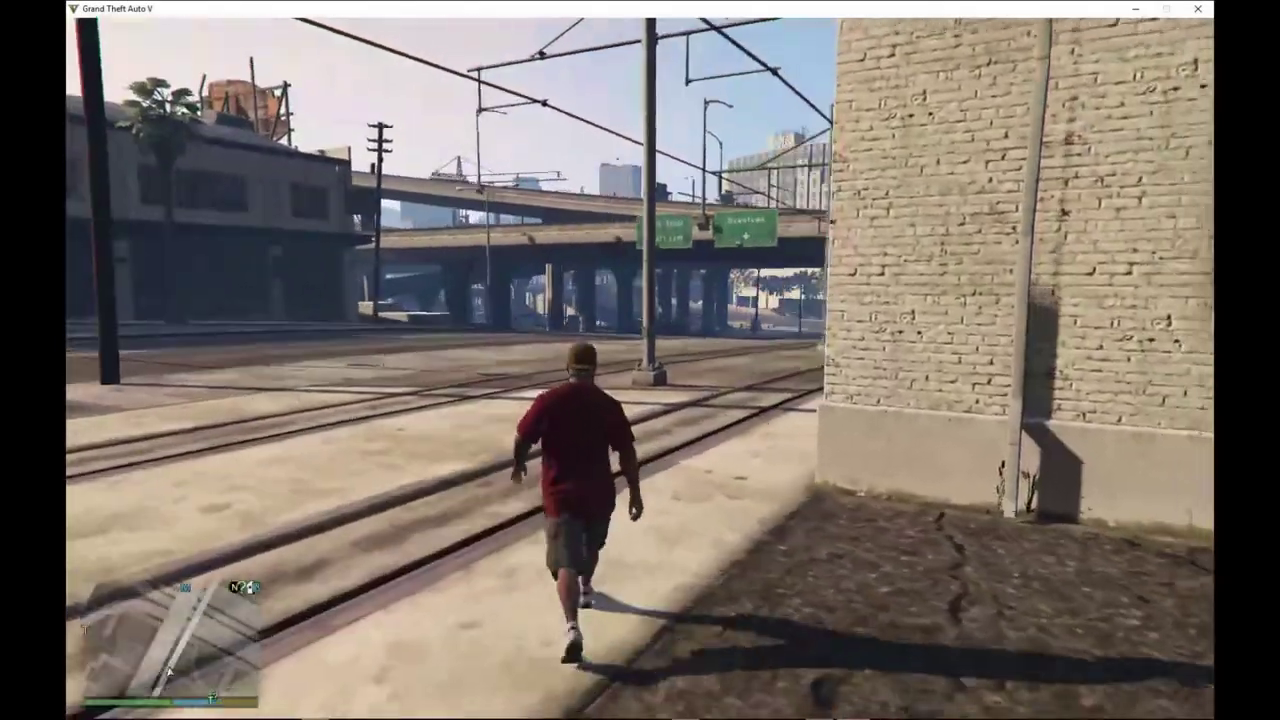
pyautogui.press('w')
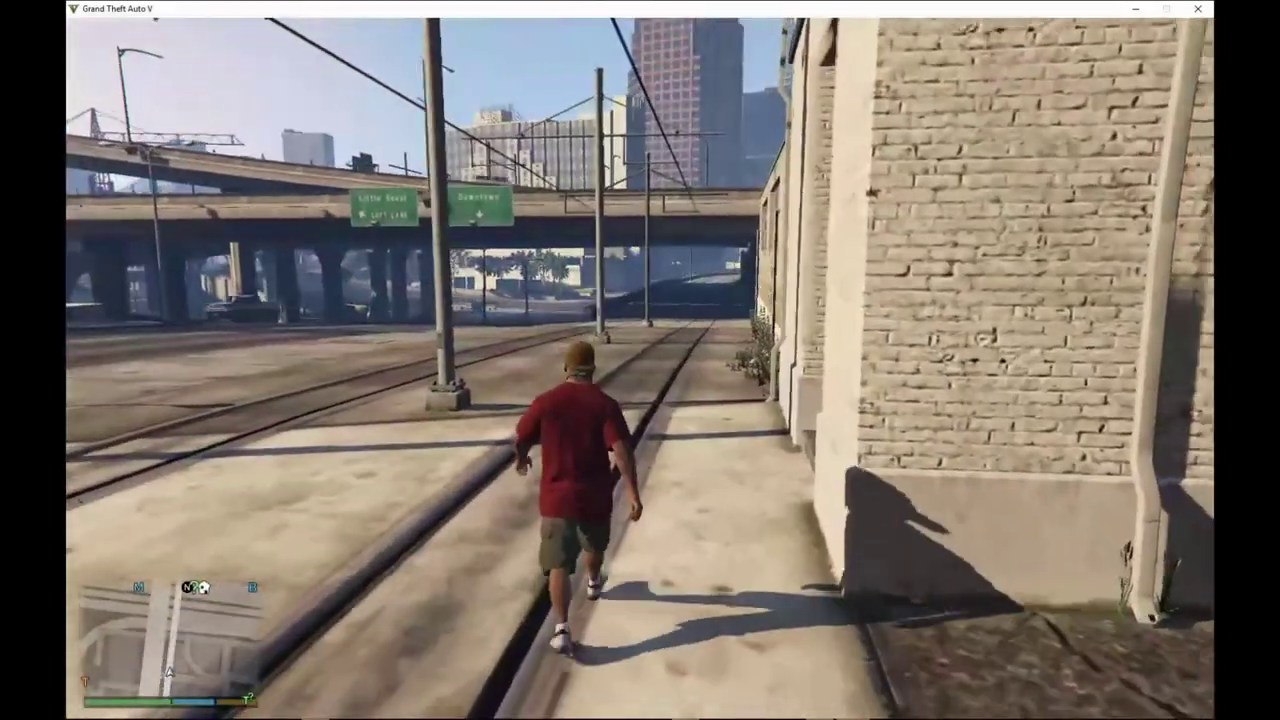
pyautogui.press('w')
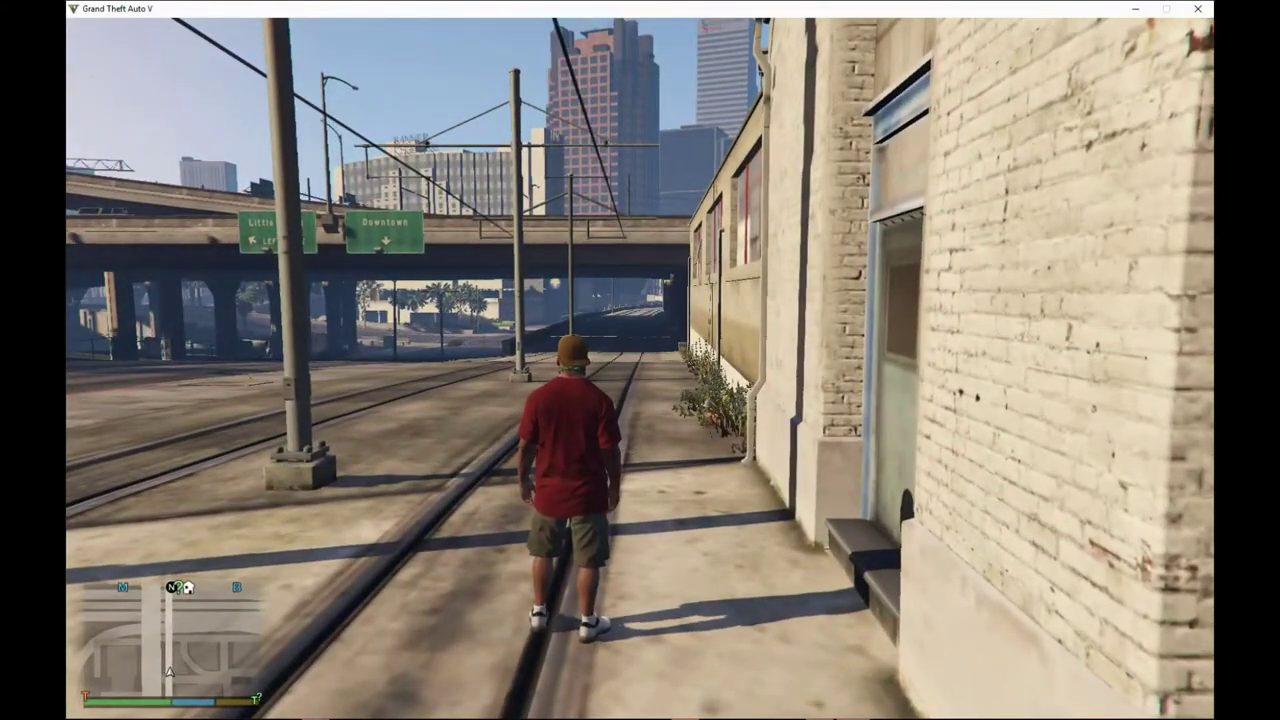
# On the full-screen map, zoom in and set a waypoint near Legion Square, then resume play.
pyautogui.press('Escape')
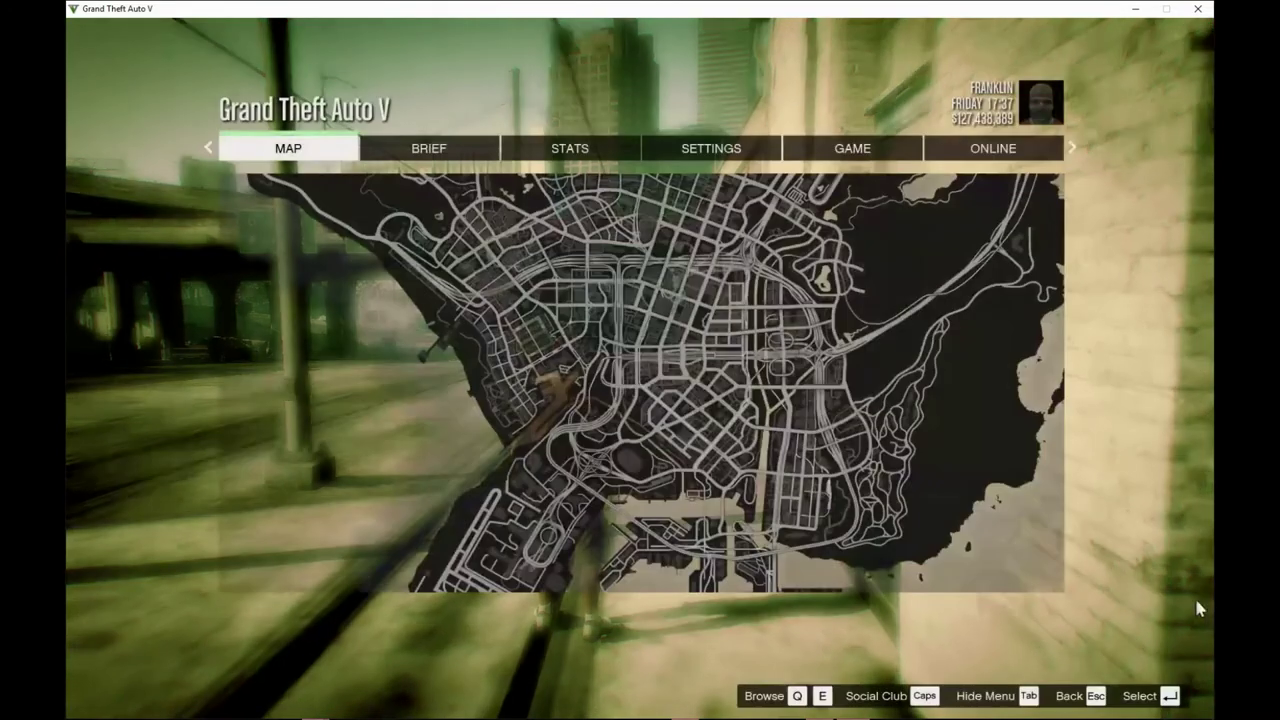
pyautogui.click(815, 410)
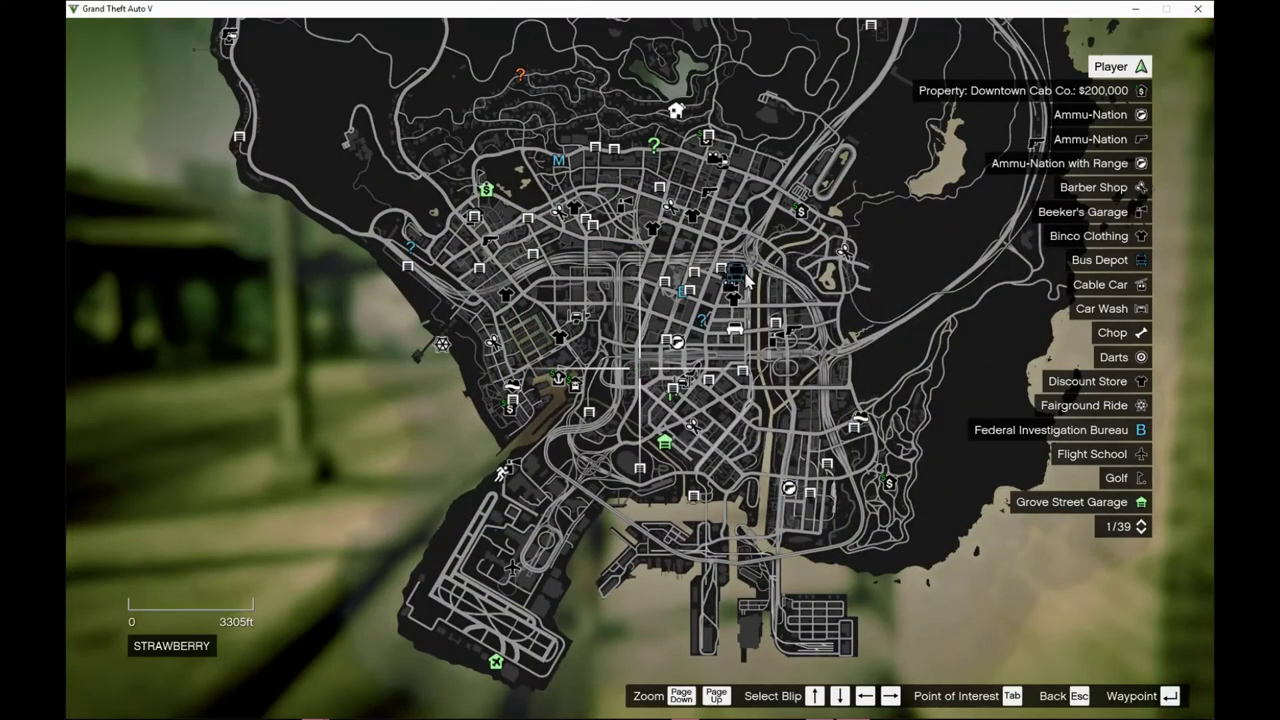
pyautogui.scroll(5, 762, 285)
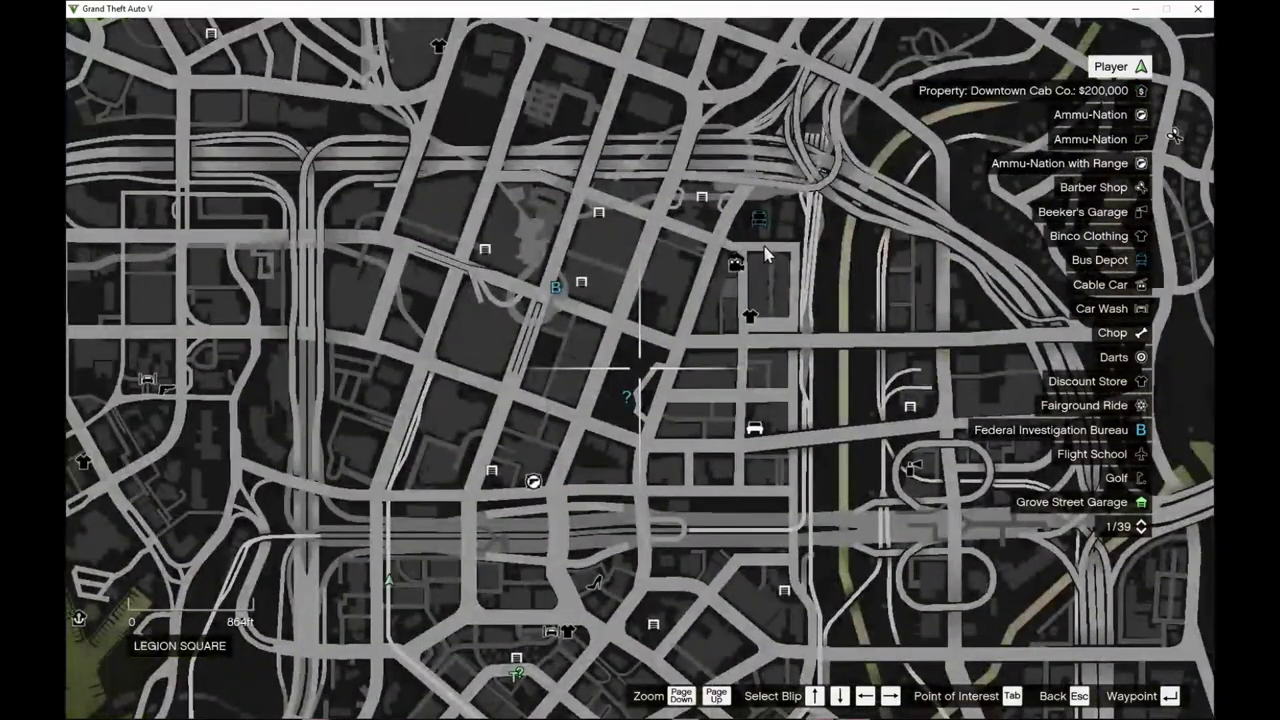
pyautogui.press('Return')
pyautogui.press('Escape')
pyautogui.press('Escape')
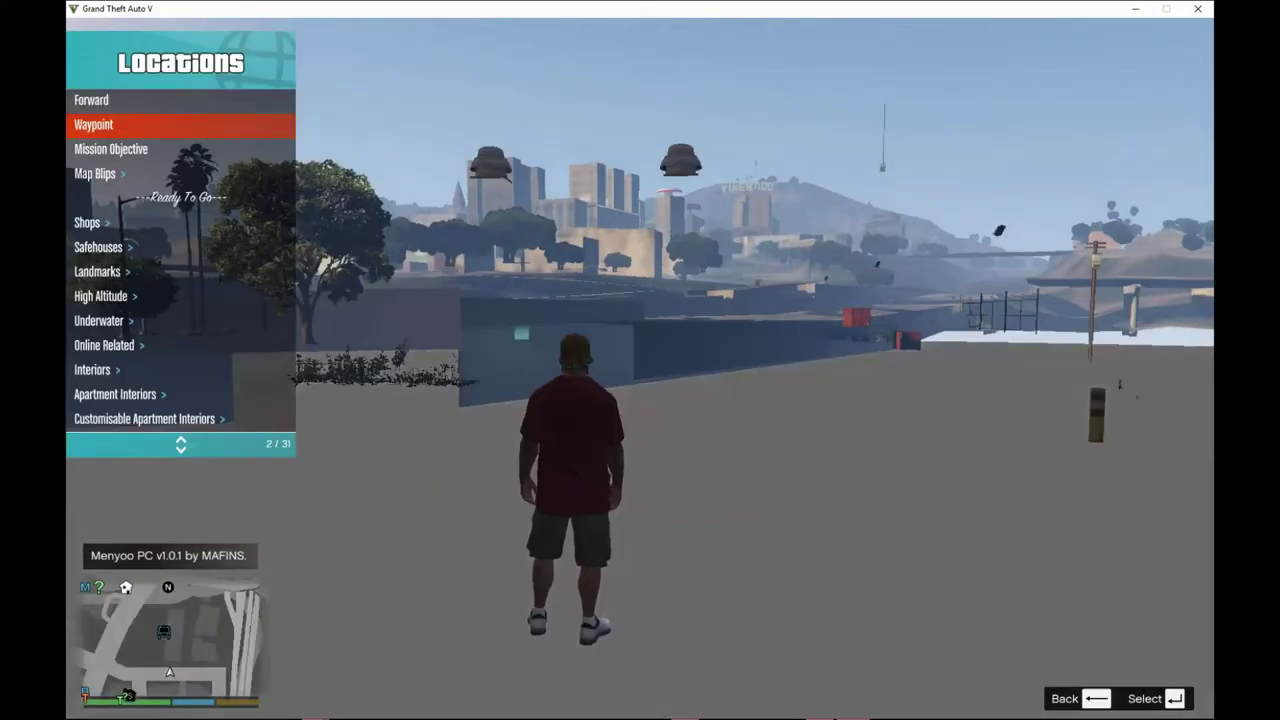
# Teleport to the waypoint and run across the lot into the Dashound bus center job marker.
pyautogui.press('F8')
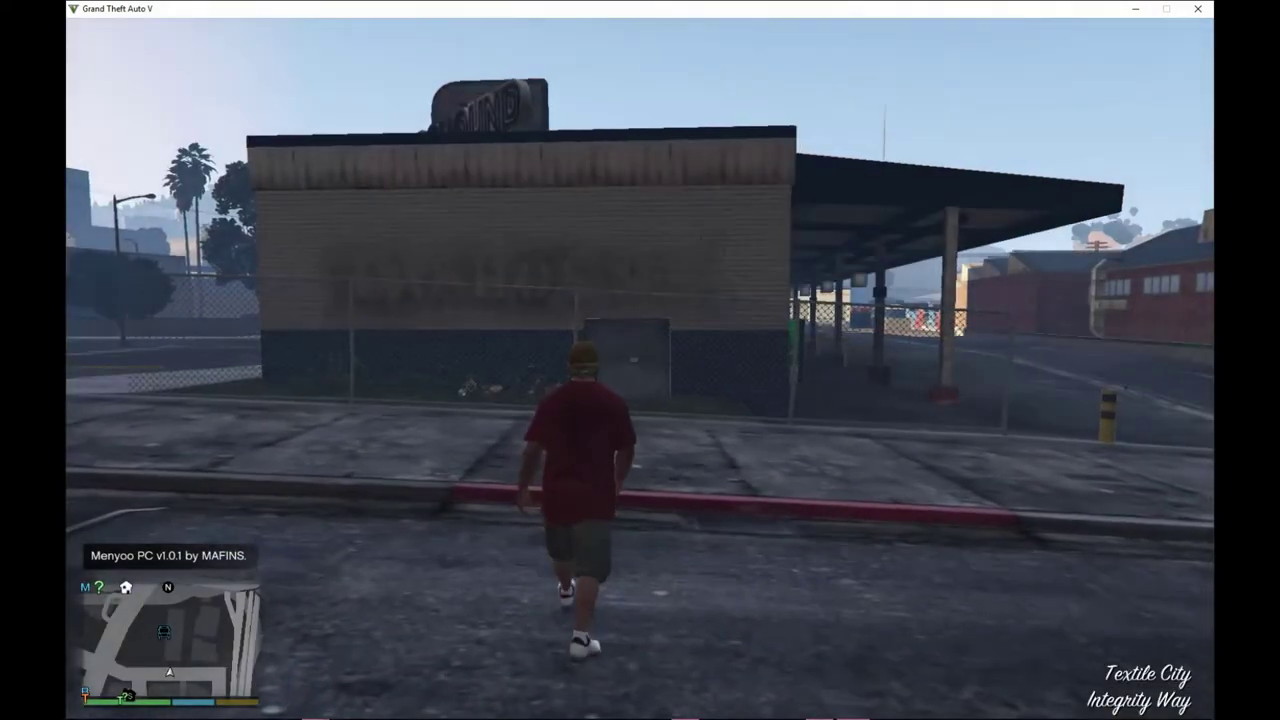
pyautogui.press('w')
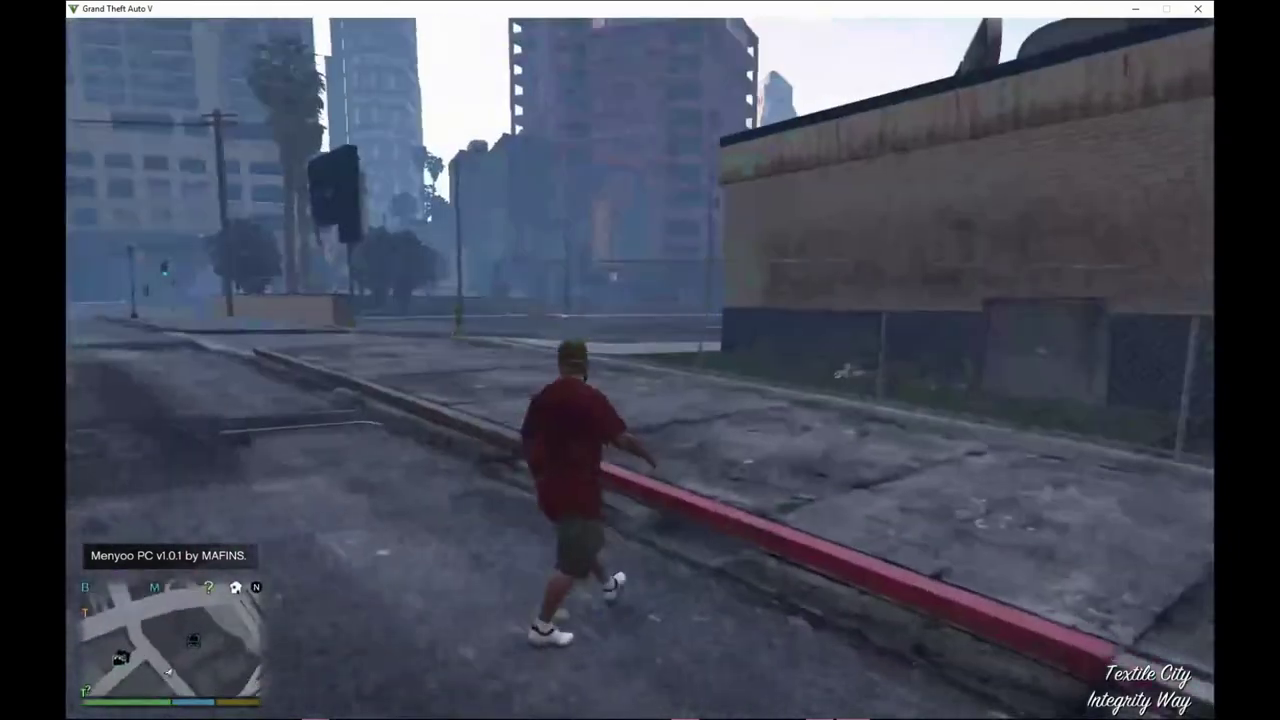
pyautogui.press('w')
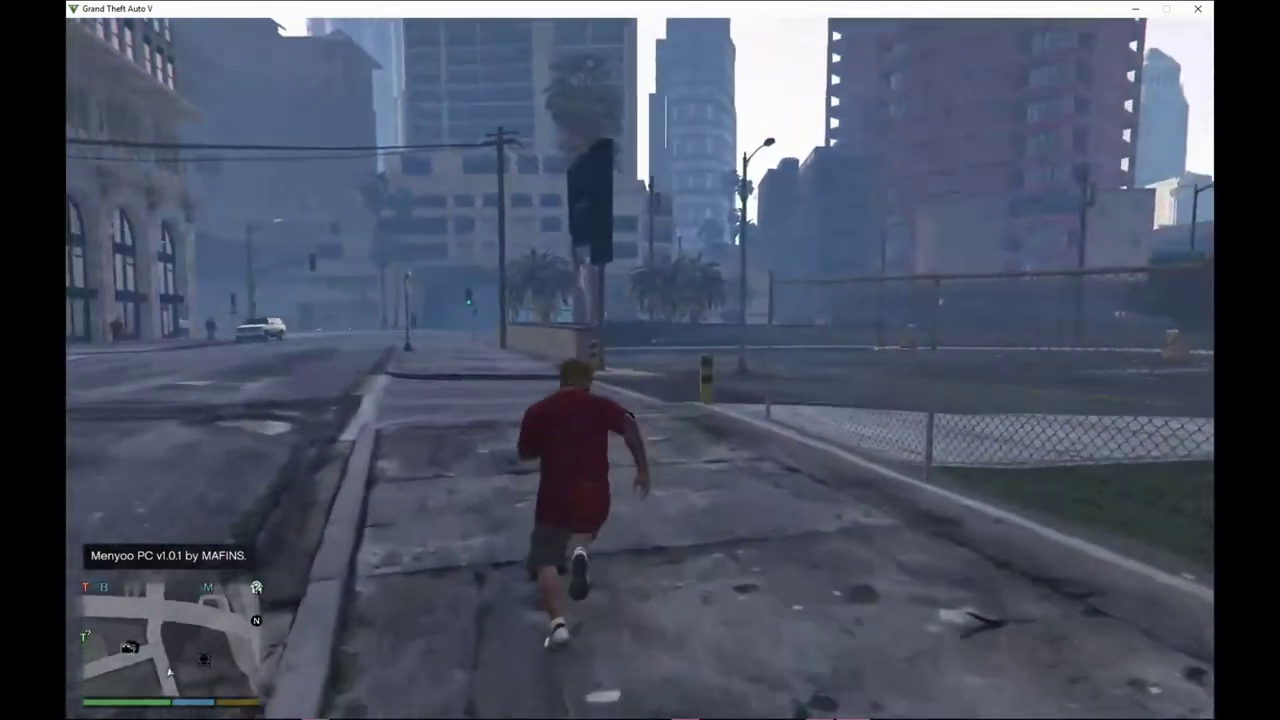
pyautogui.press('w')
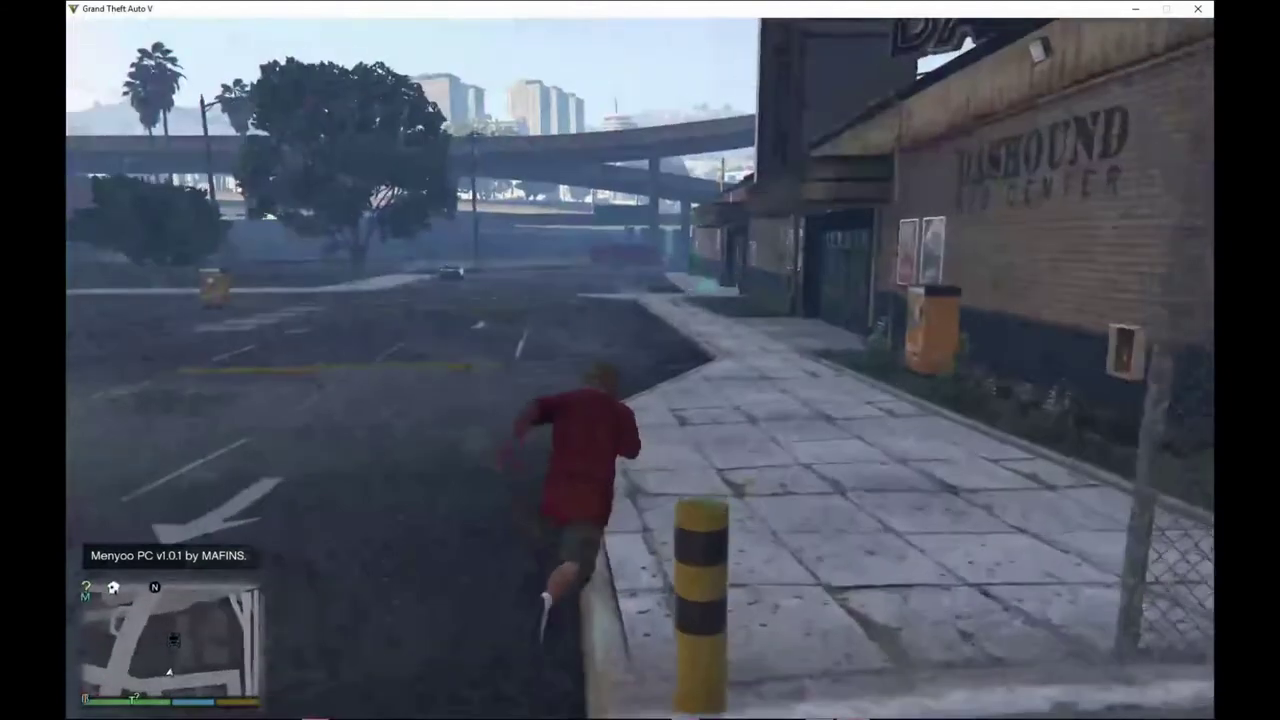
pyautogui.press('w')
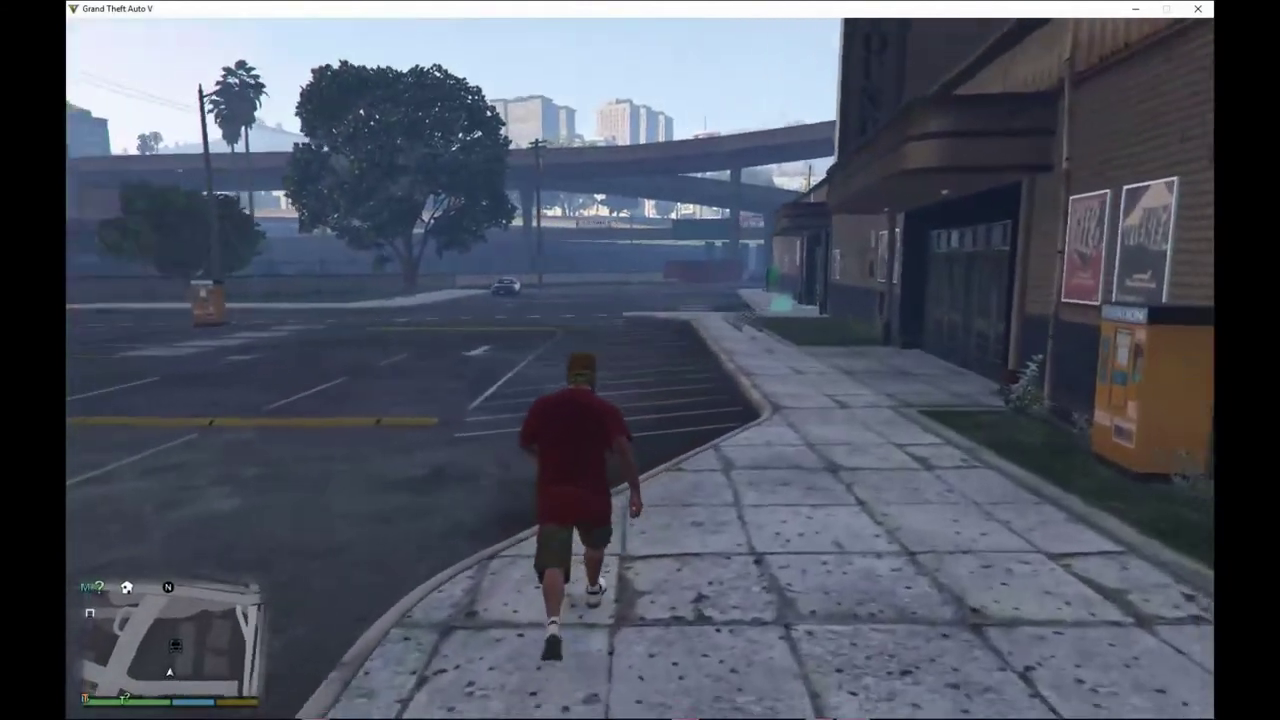
pyautogui.press('w')
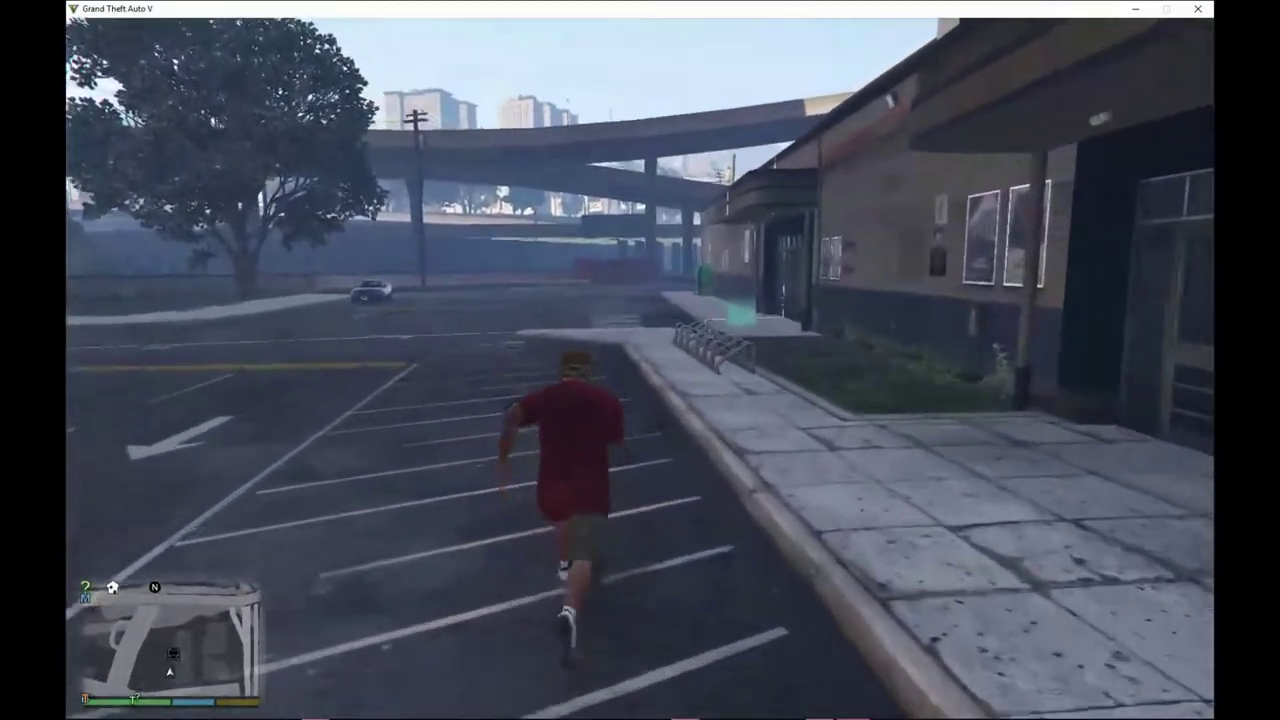
pyautogui.press('w')
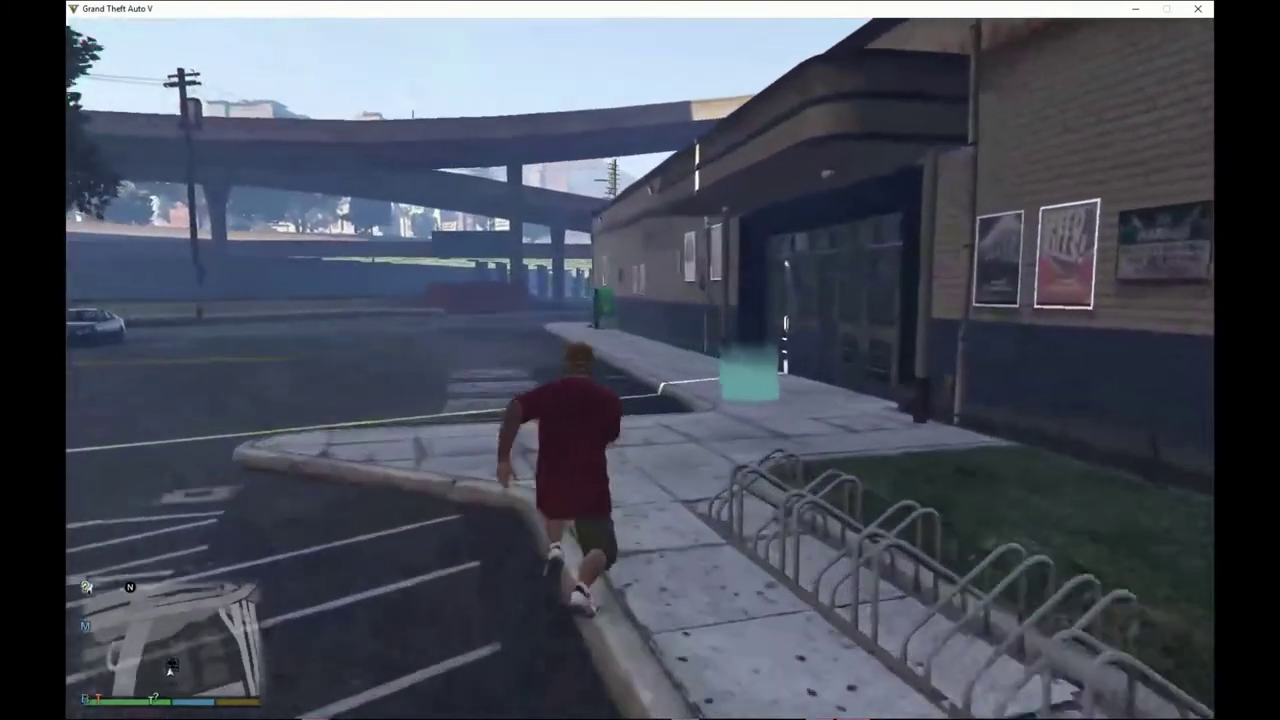
pyautogui.press('w')
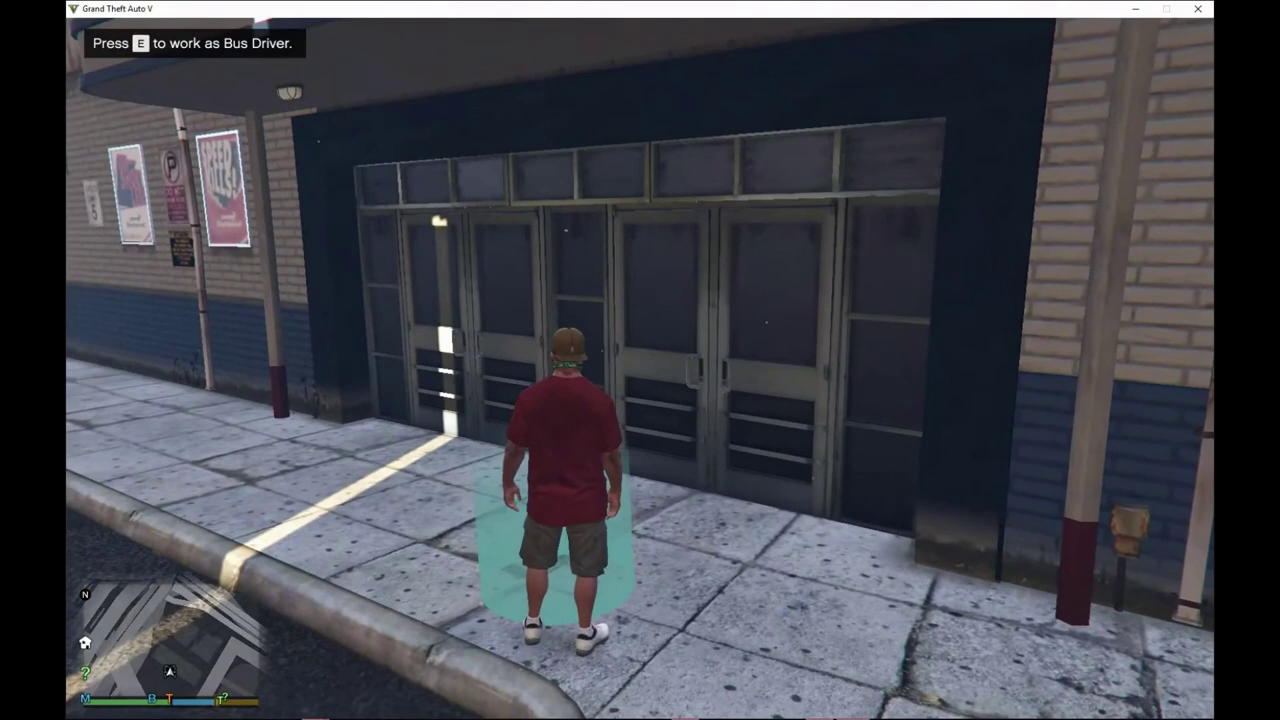
# Take the bus driver job and set the Difficulty Level to Normal.
pyautogui.press('e')
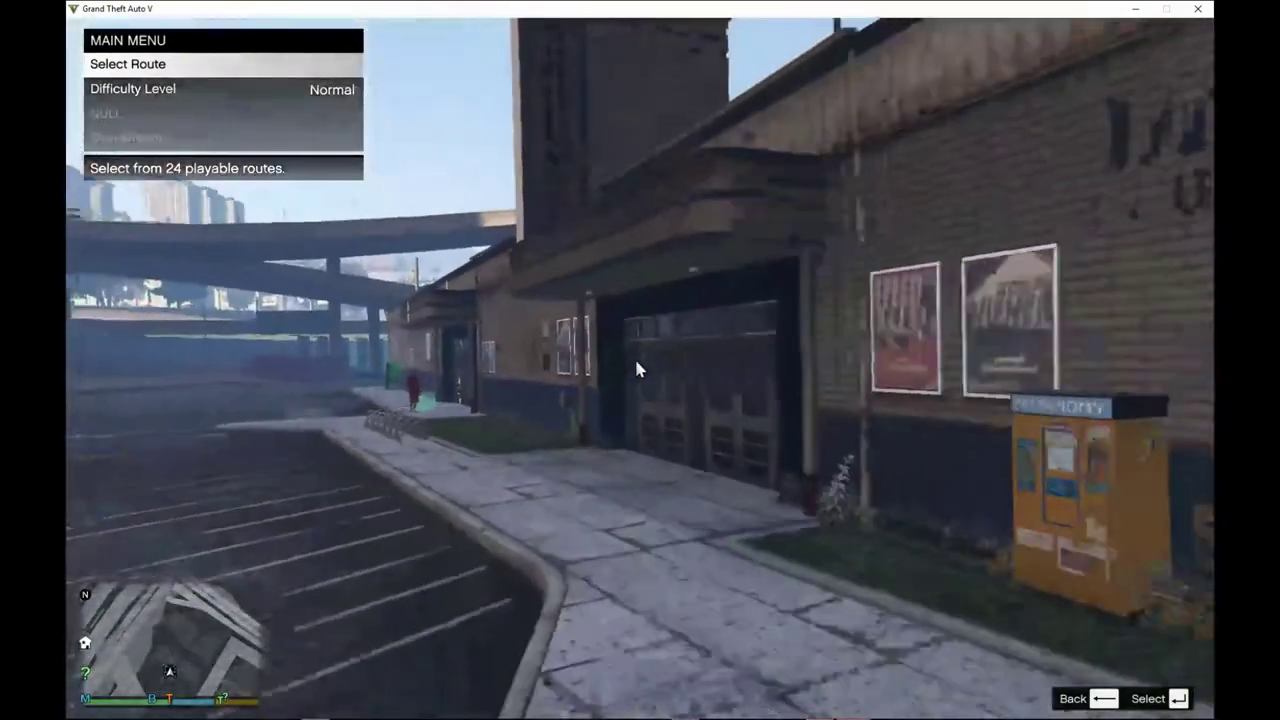
pyautogui.press('Down')
pyautogui.press('Return')
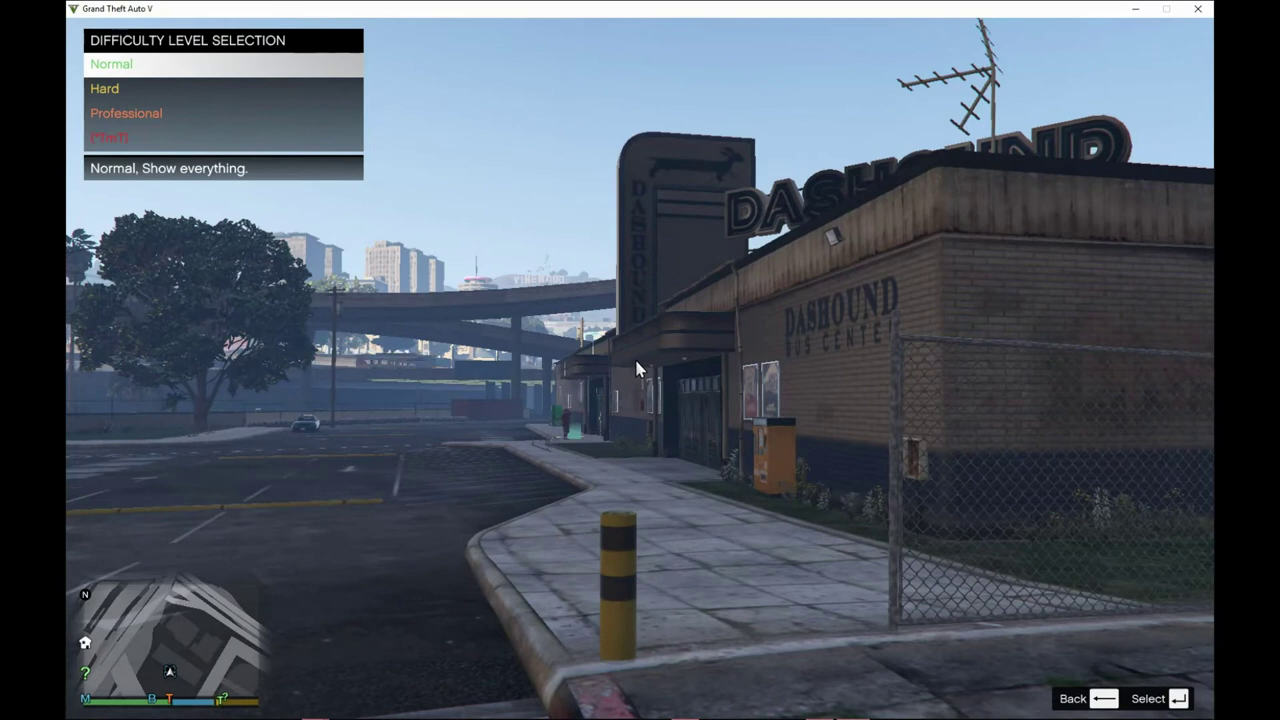
pyautogui.press('Return')
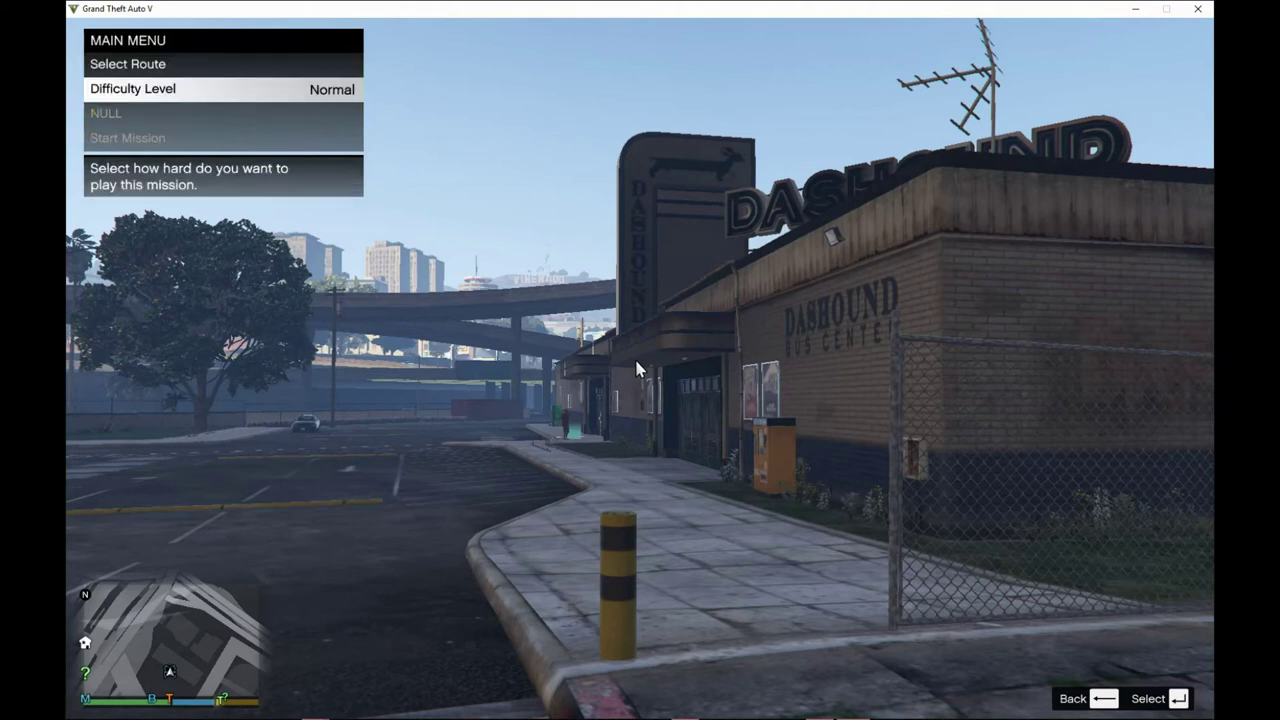
# Select route 432 Vinewood Hills from the route list and start the mission.
pyautogui.press('Up')
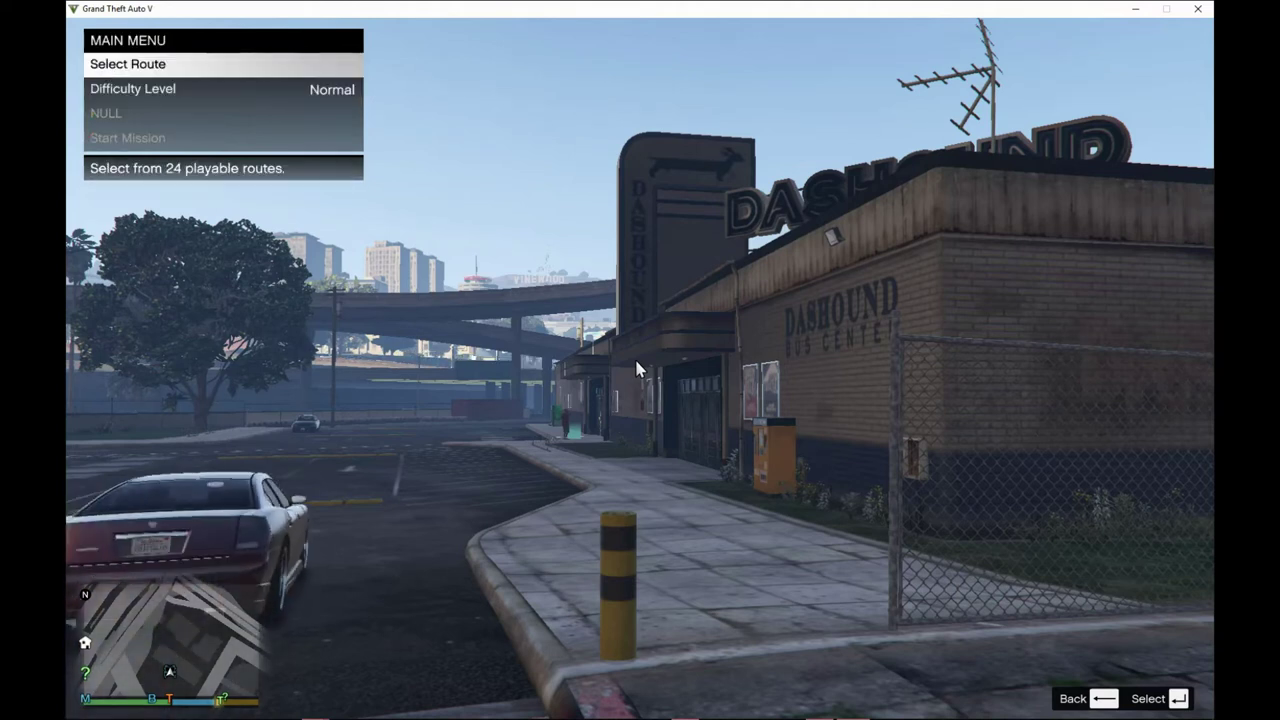
pyautogui.press('Return')
pyautogui.press('Down')
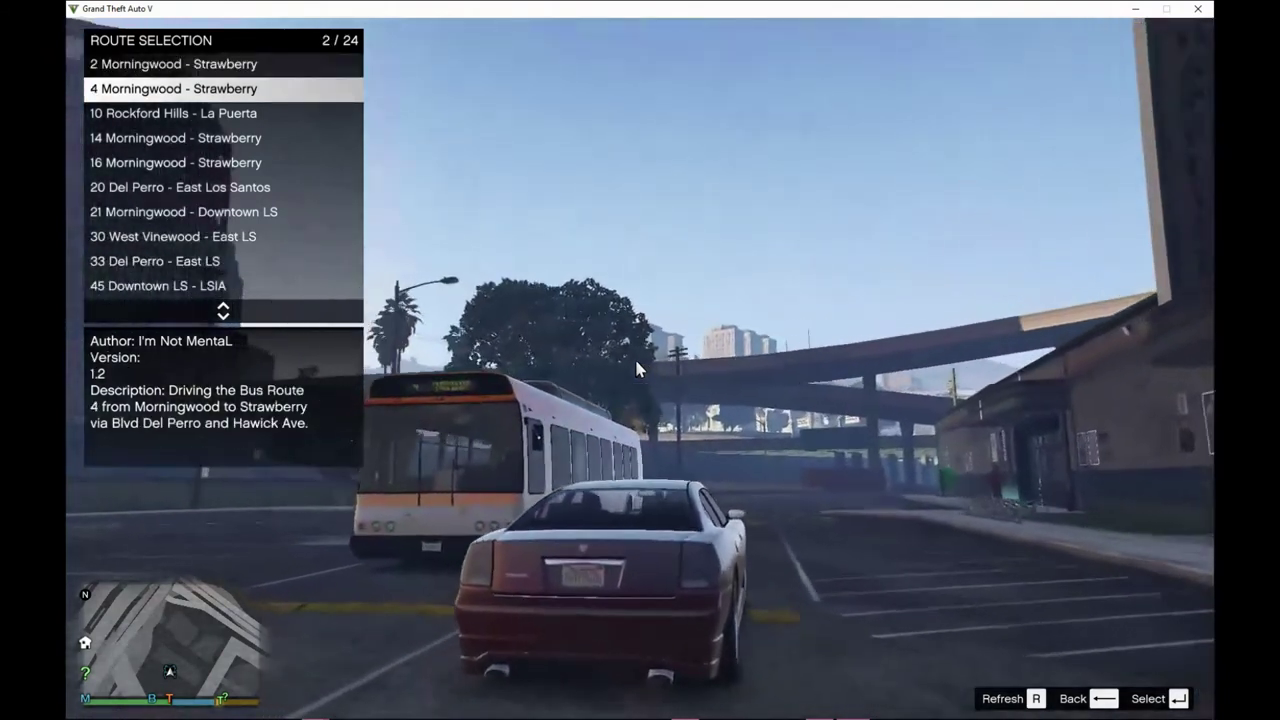
pyautogui.press('Down')
pyautogui.press('Down')
pyautogui.press('Down')
pyautogui.press('Down')
pyautogui.press('Down')
pyautogui.press('Down')
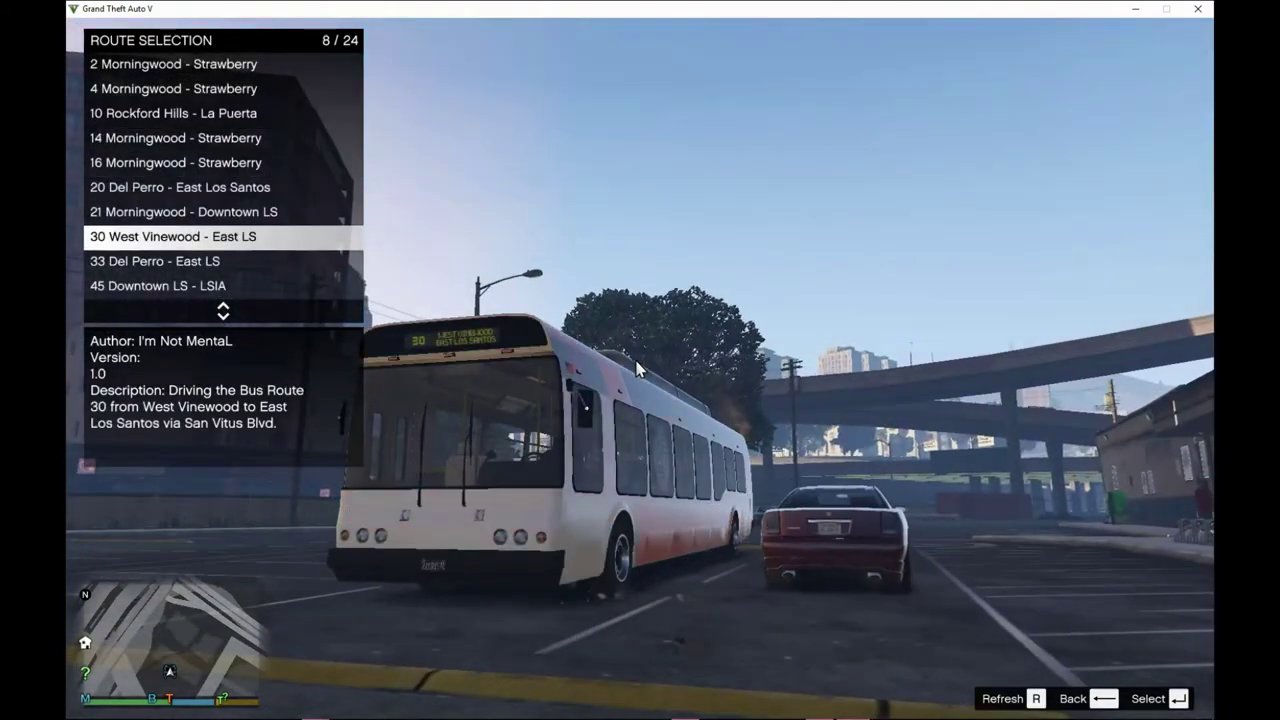
pyautogui.press('Down')
pyautogui.press('Down')
pyautogui.press('Down')
pyautogui.press('Down')
pyautogui.press('Down')
pyautogui.press('Down')
pyautogui.press('Down')
pyautogui.press('Down')
pyautogui.press('Down')
pyautogui.press('Down')
pyautogui.press('Down')
pyautogui.press('Down')
pyautogui.press('Down')
pyautogui.press('Up')
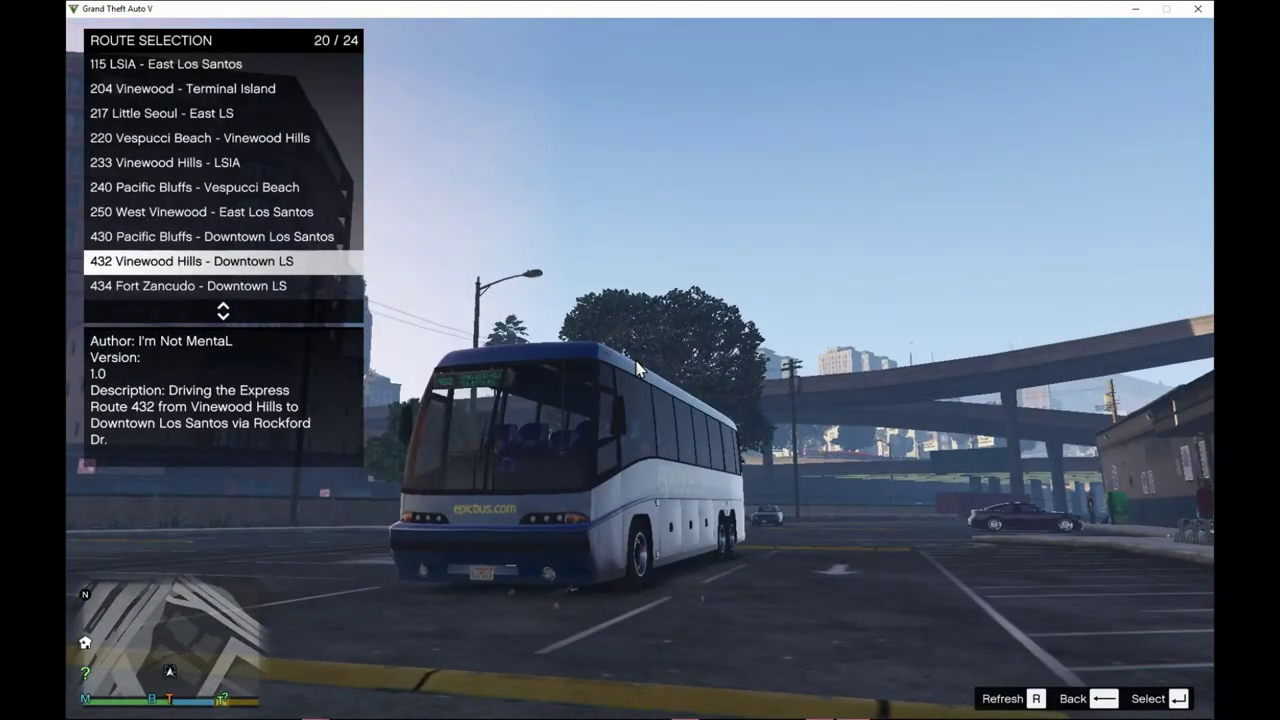
pyautogui.press('Return')
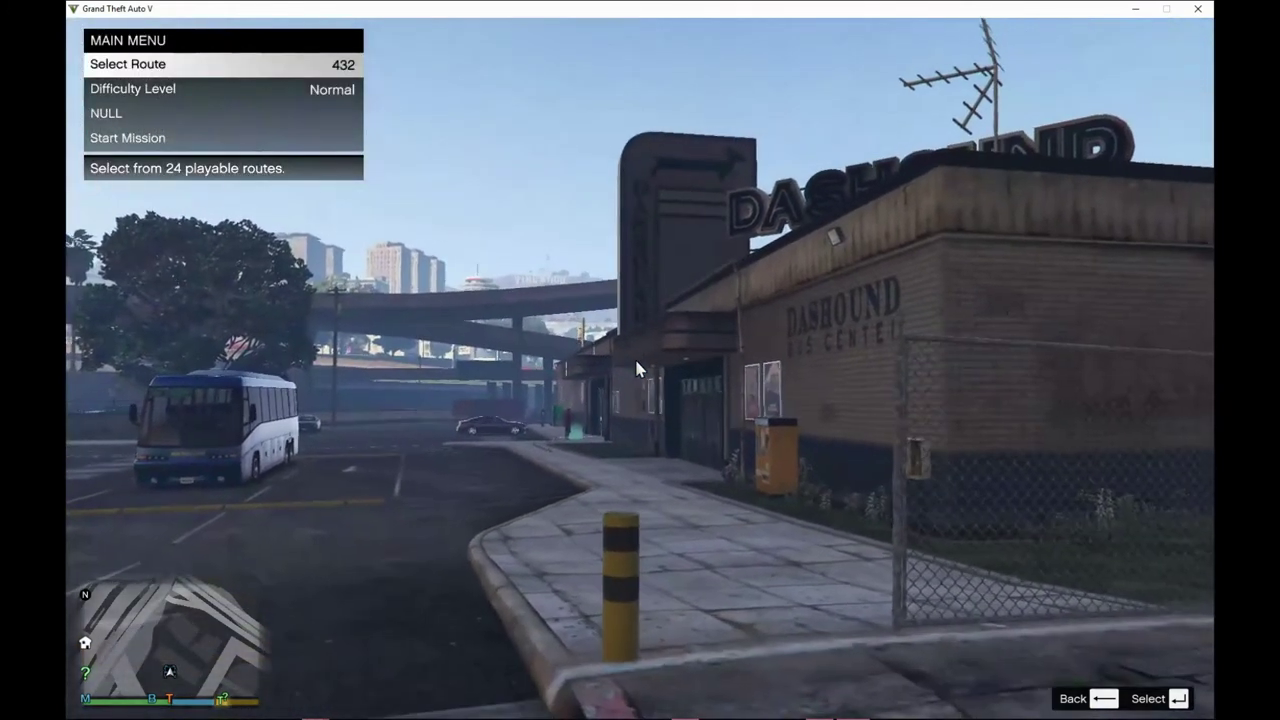
pyautogui.press('Down')
pyautogui.press('Down')
pyautogui.press('Down')
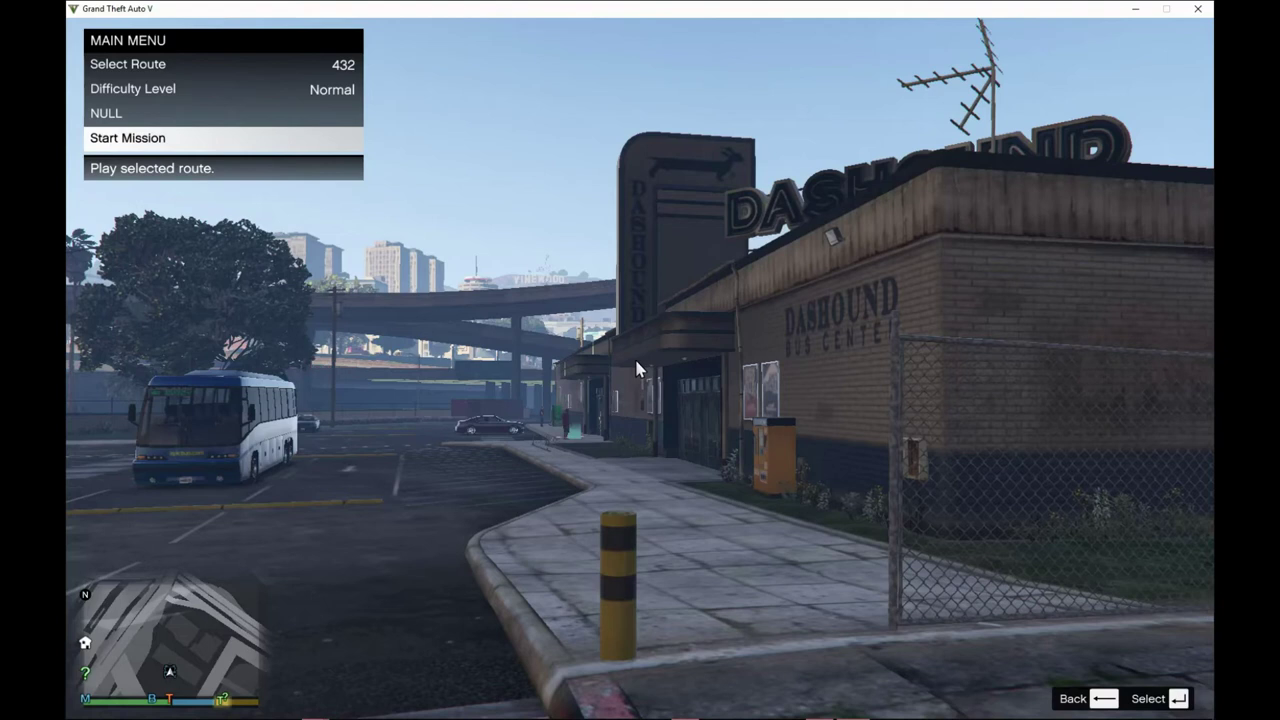
pyautogui.press('Return')
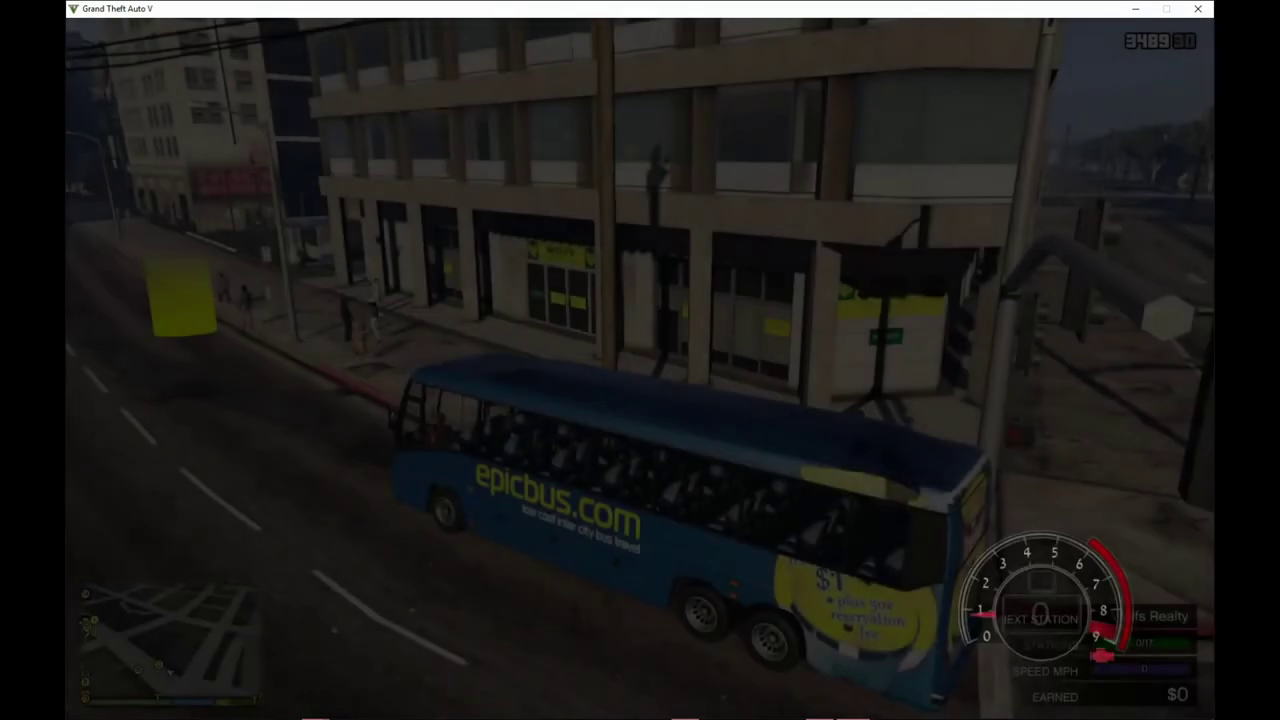
# Drive forward, then pan the full-screen city map north to Vinewood Hills and back over Alta.
pyautogui.press('w')
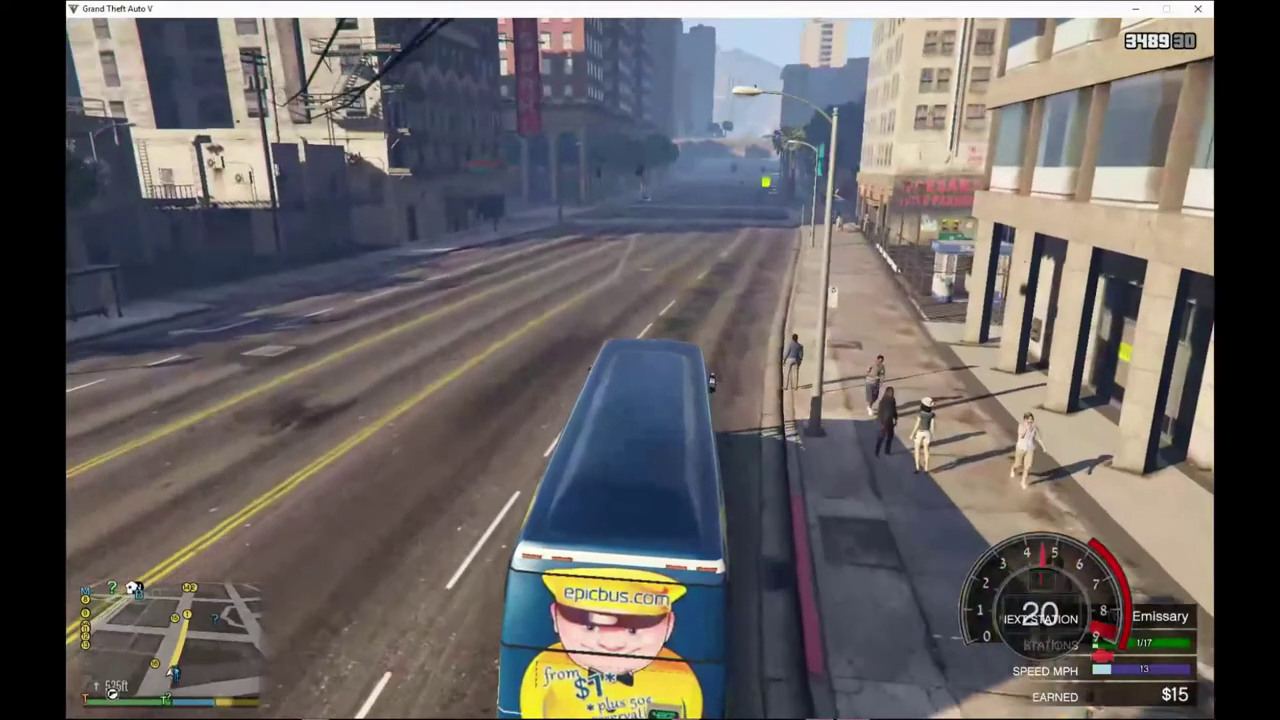
pyautogui.press('Escape')
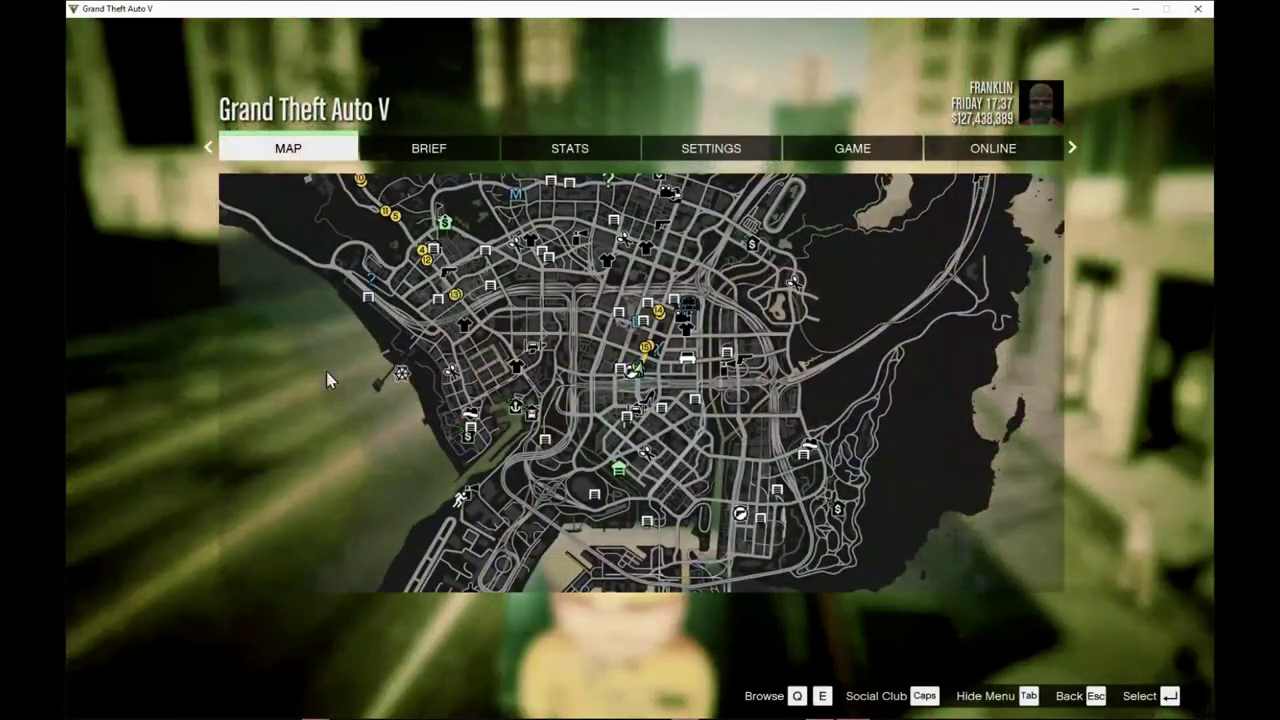
pyautogui.click(580, 330)
pyautogui.scroll(3, 450, 285)
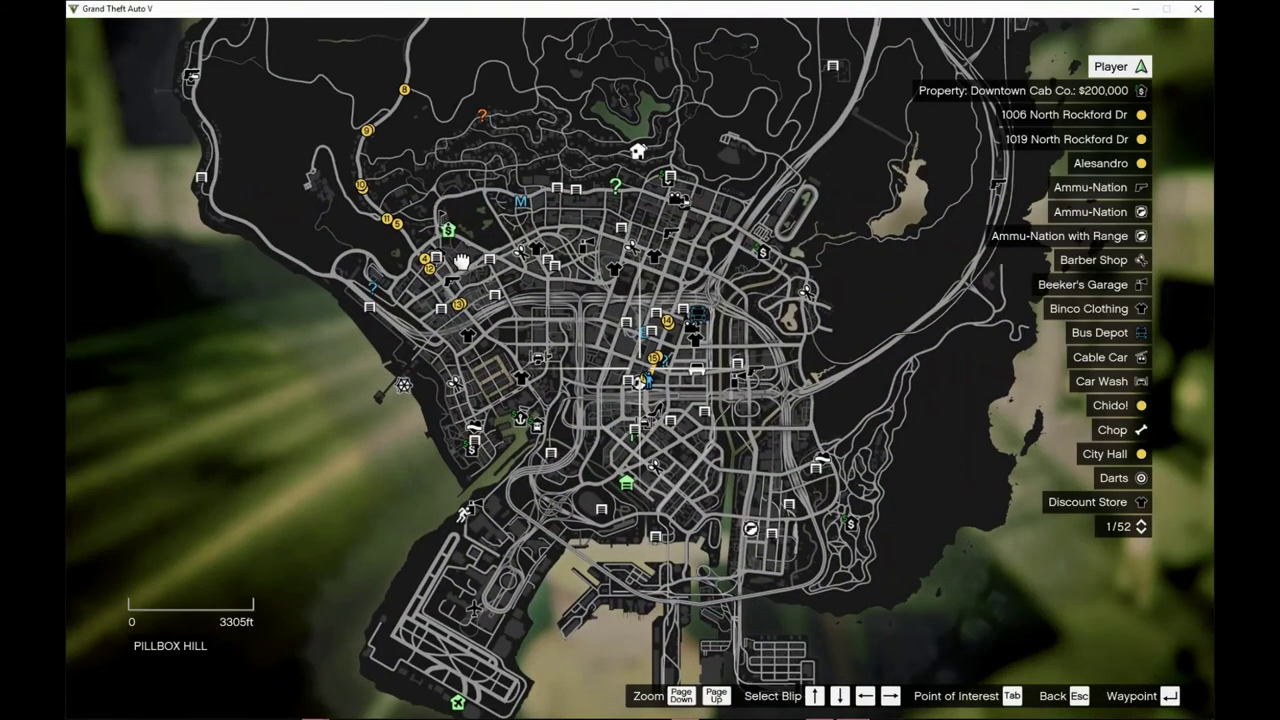
pyautogui.moveTo(575, 393)
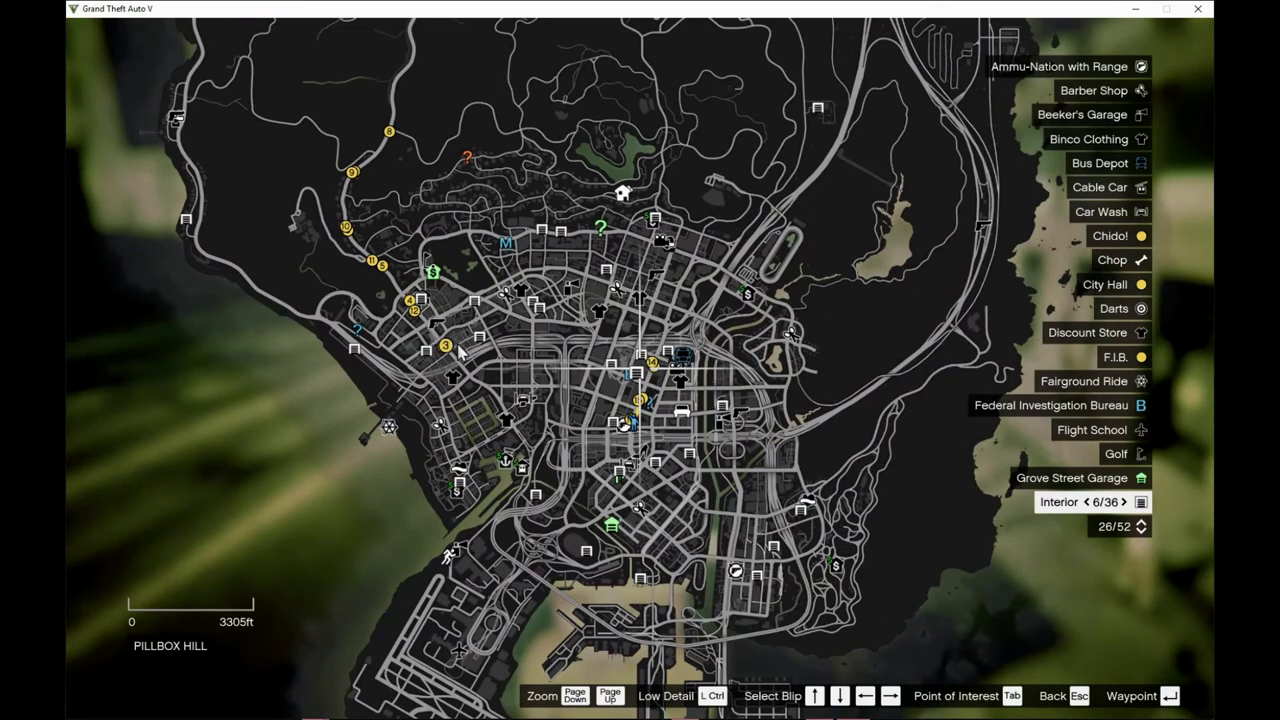
pyautogui.moveTo(399, 151); pyautogui.dragTo(454, 381)
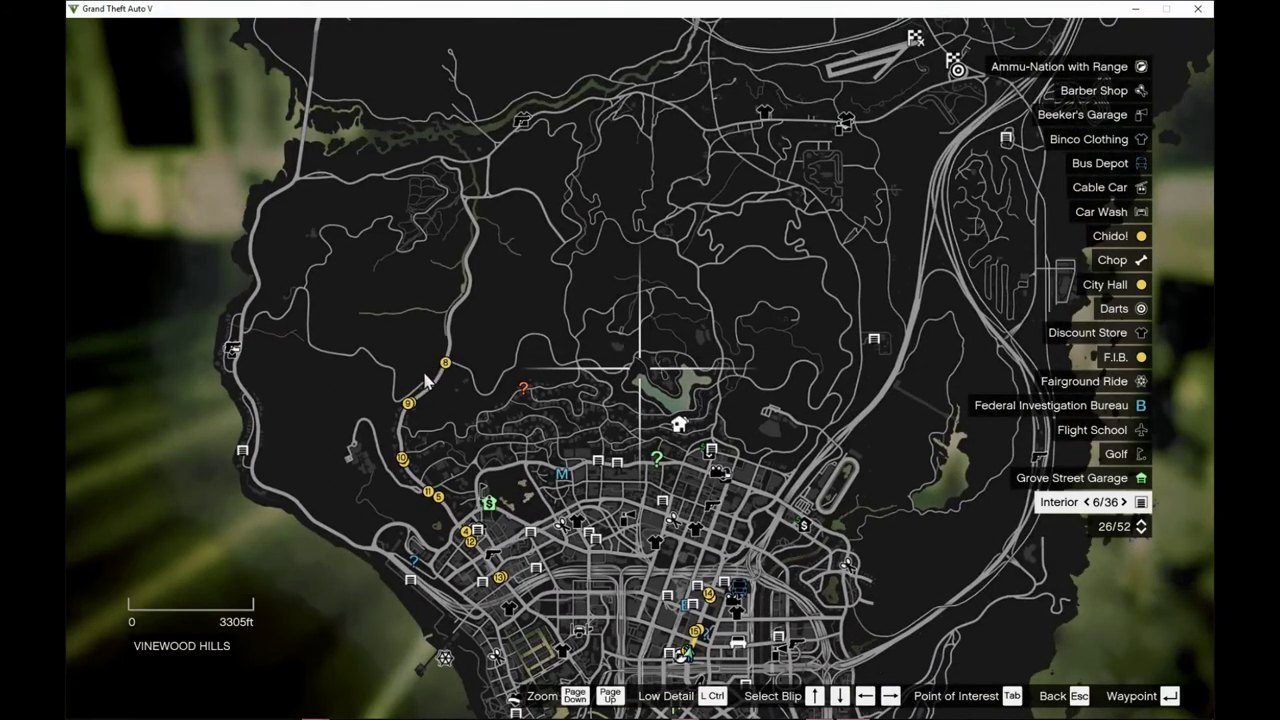
pyautogui.moveTo(481, 570); pyautogui.dragTo(399, 404)
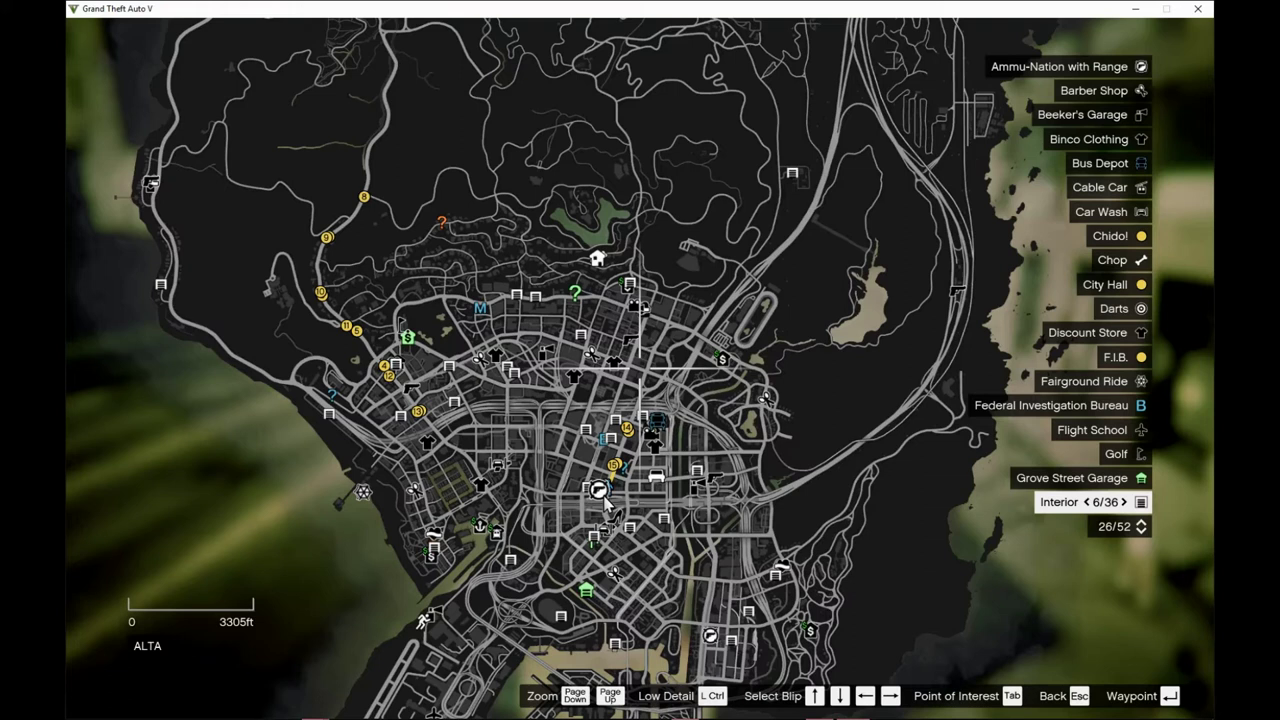
pyautogui.press('Escape')
pyautogui.press('Escape')
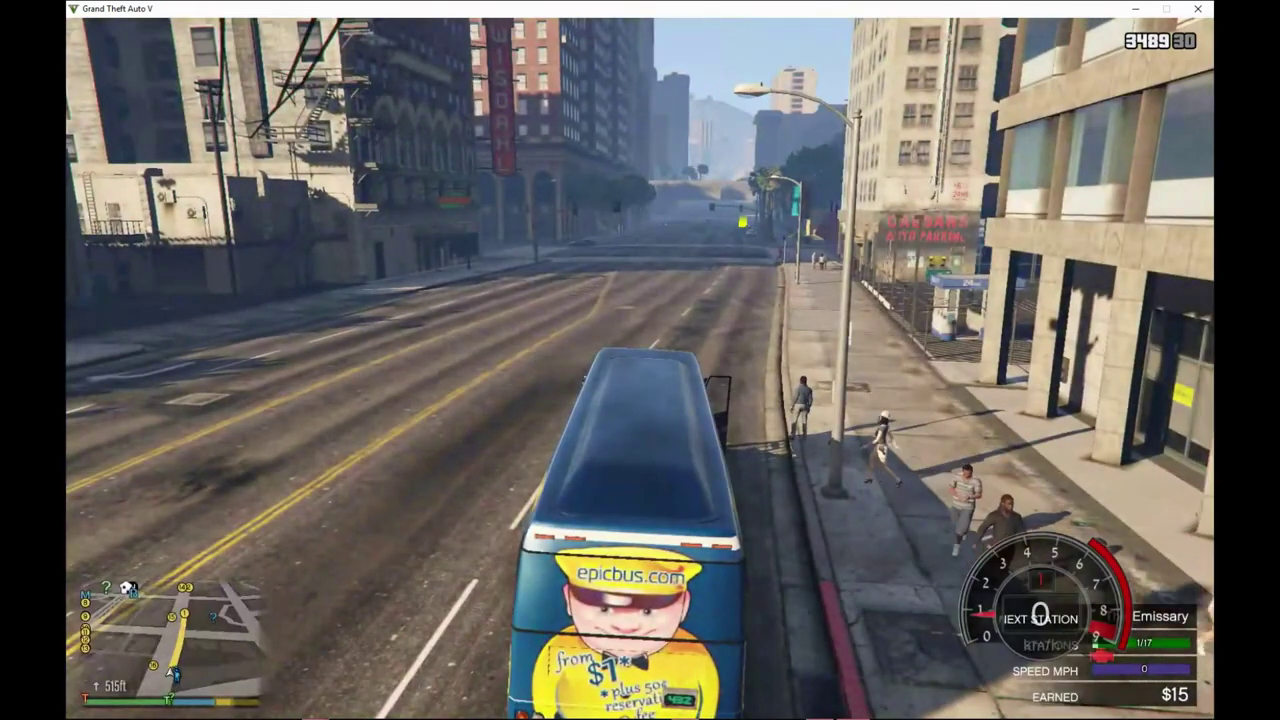
# Turn on Hide speedo in the NFS:Speedometer HUD Settings and close the mod menu.
pyautogui.press('F6')
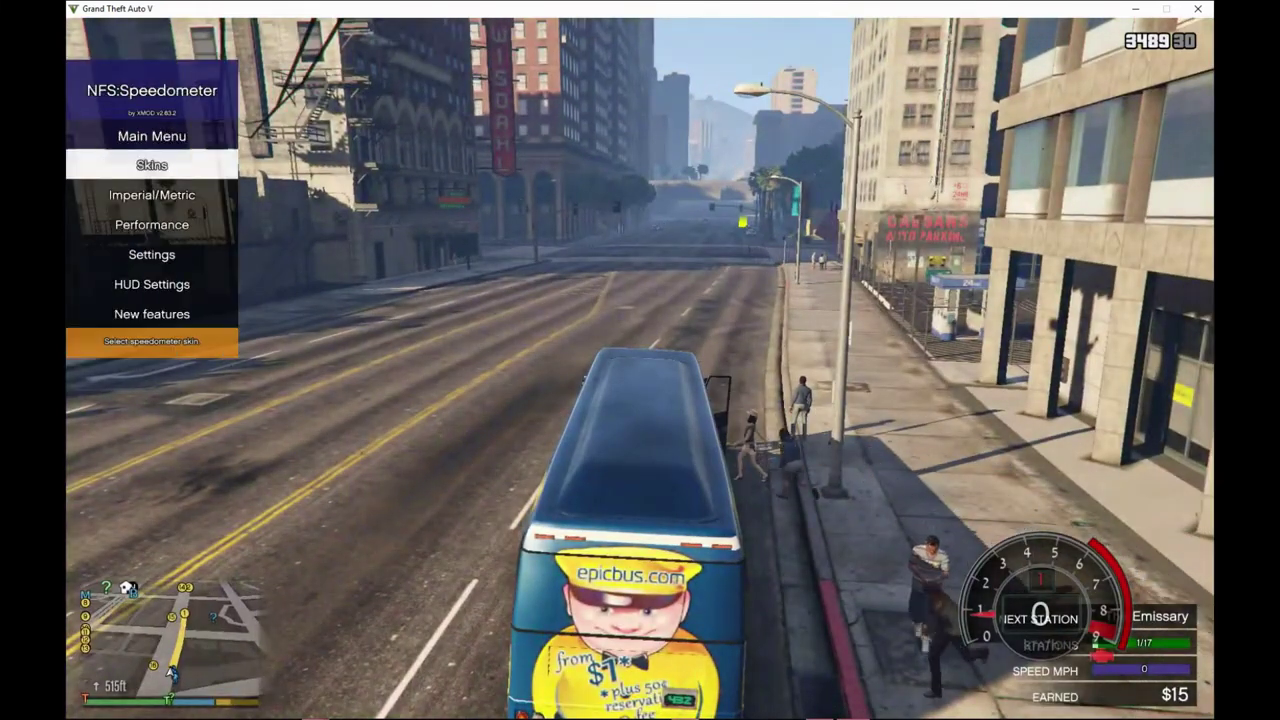
pyautogui.press('Up')
pyautogui.press('Up')
pyautogui.press('Return')
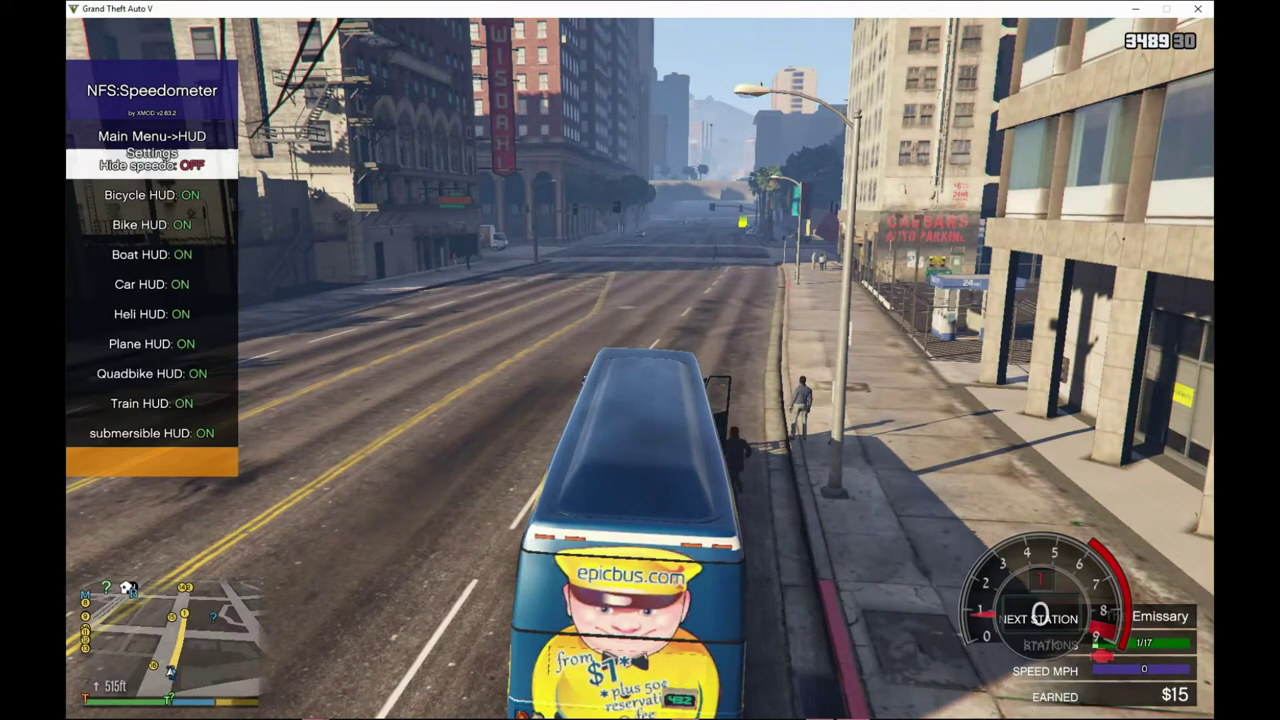
pyautogui.press('Return')
pyautogui.press('BackSpace')
pyautogui.press('BackSpace')
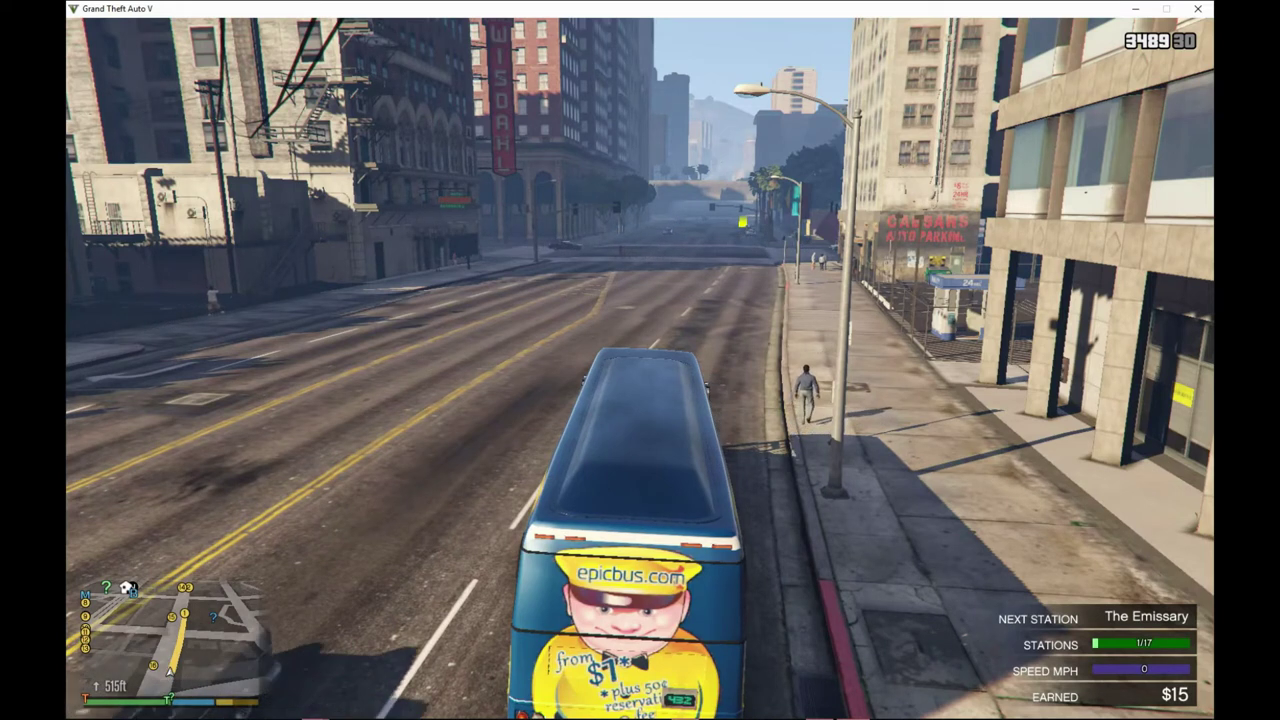
pyautogui.moveTo(640, 360)
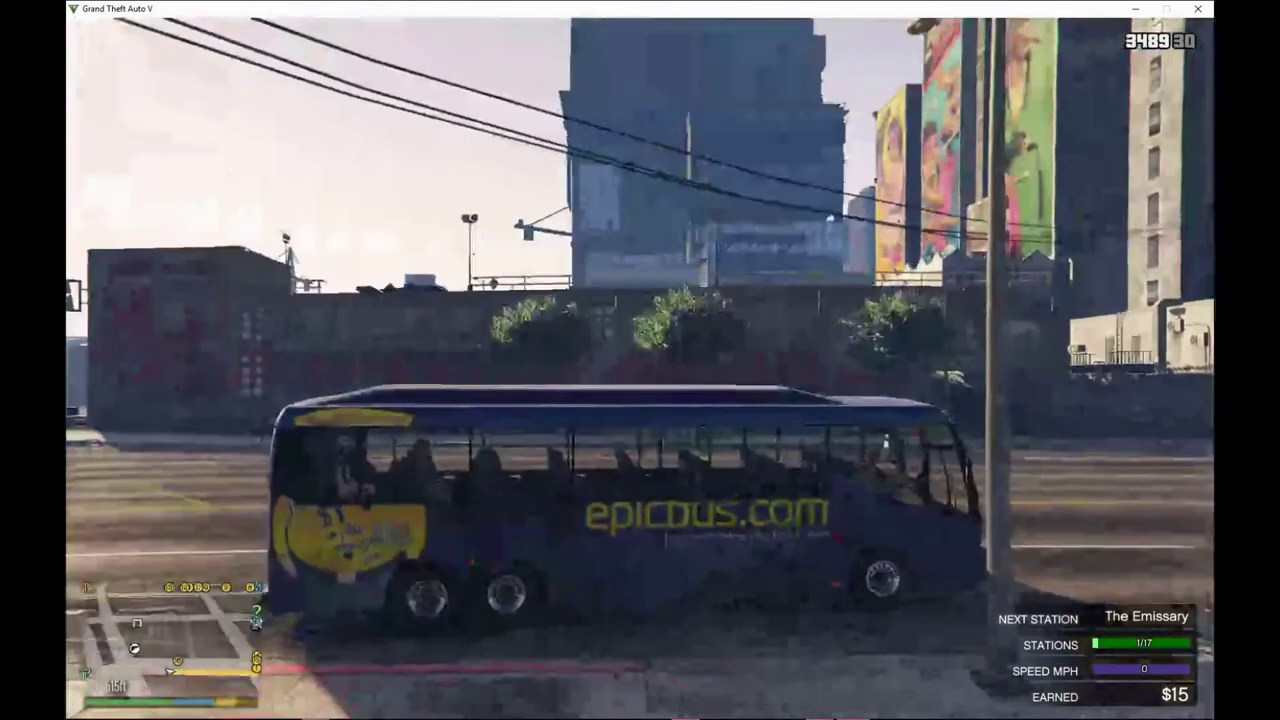
# Drive the epicbus through downtown and under the overpass, braking at the Alesandro stop marker.
pyautogui.press('w')
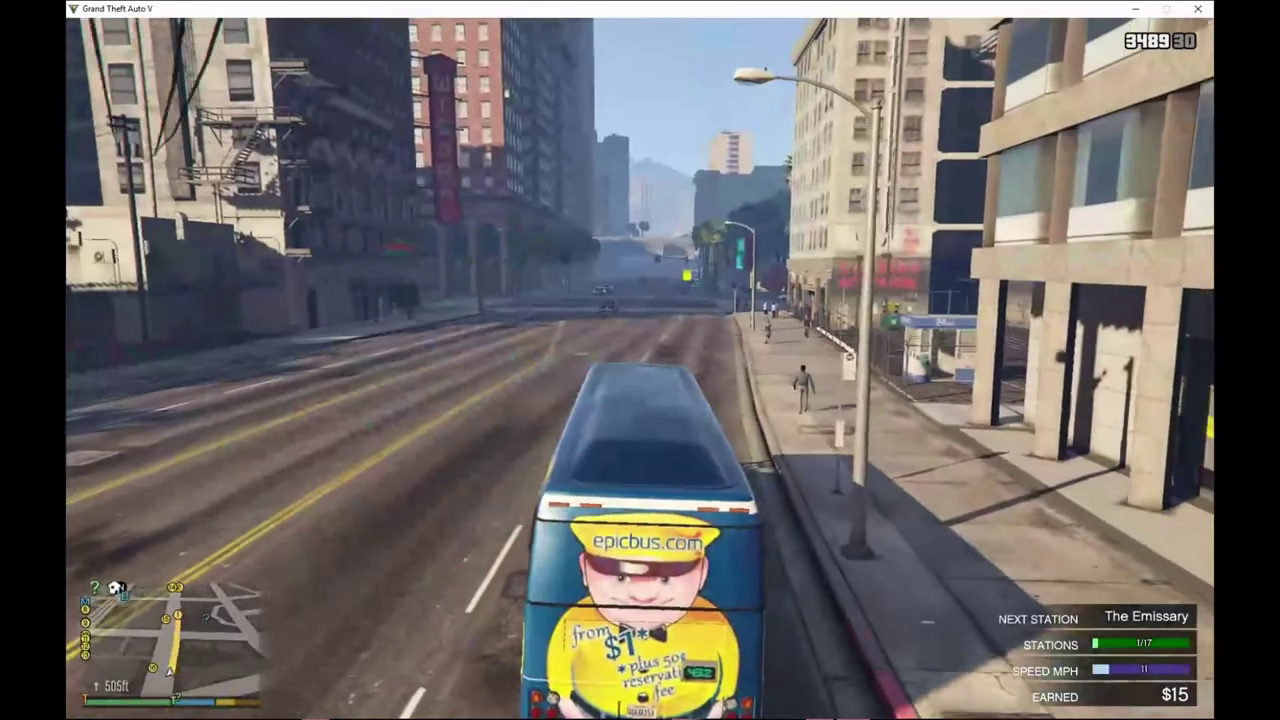
pyautogui.press('w')
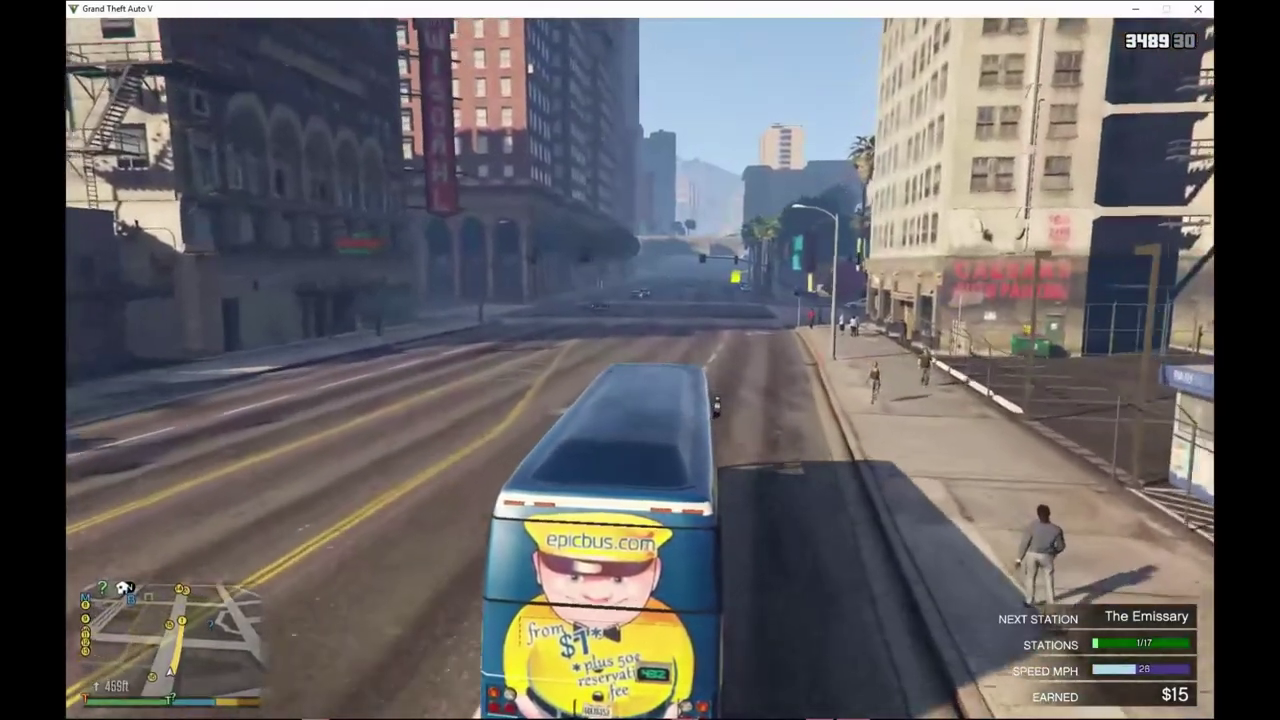
pyautogui.press('w')
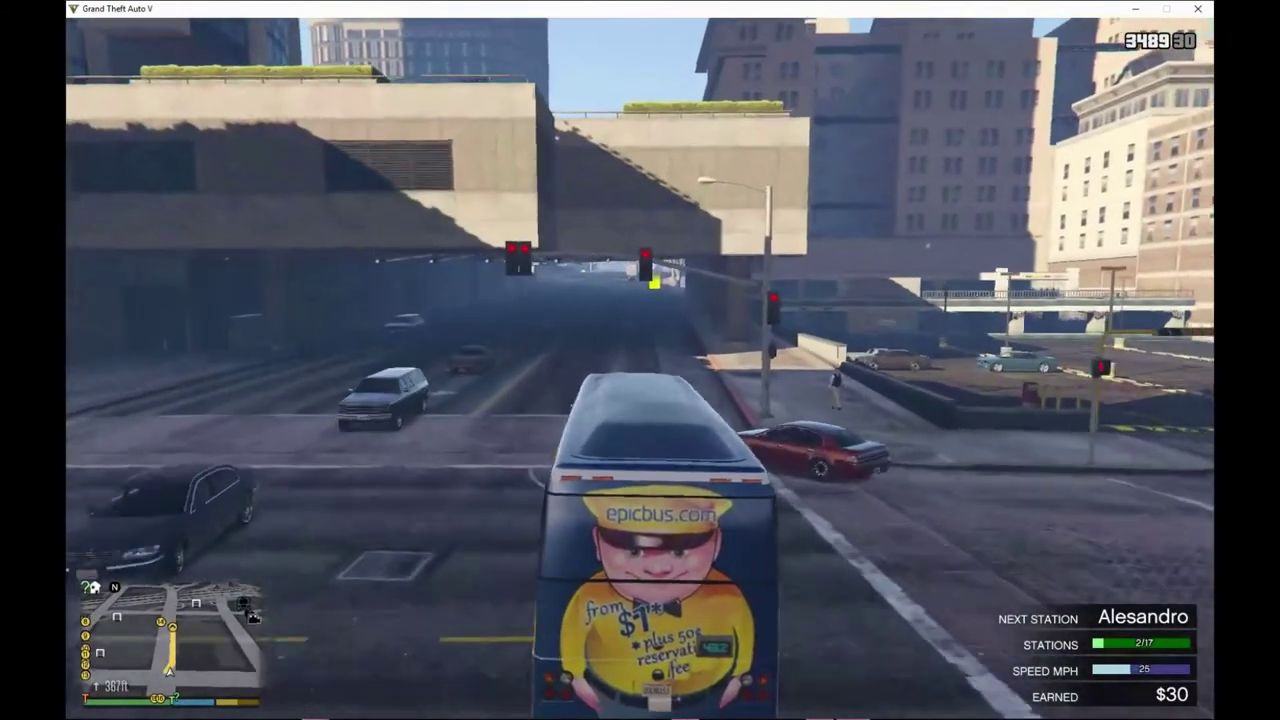
pyautogui.press('w')
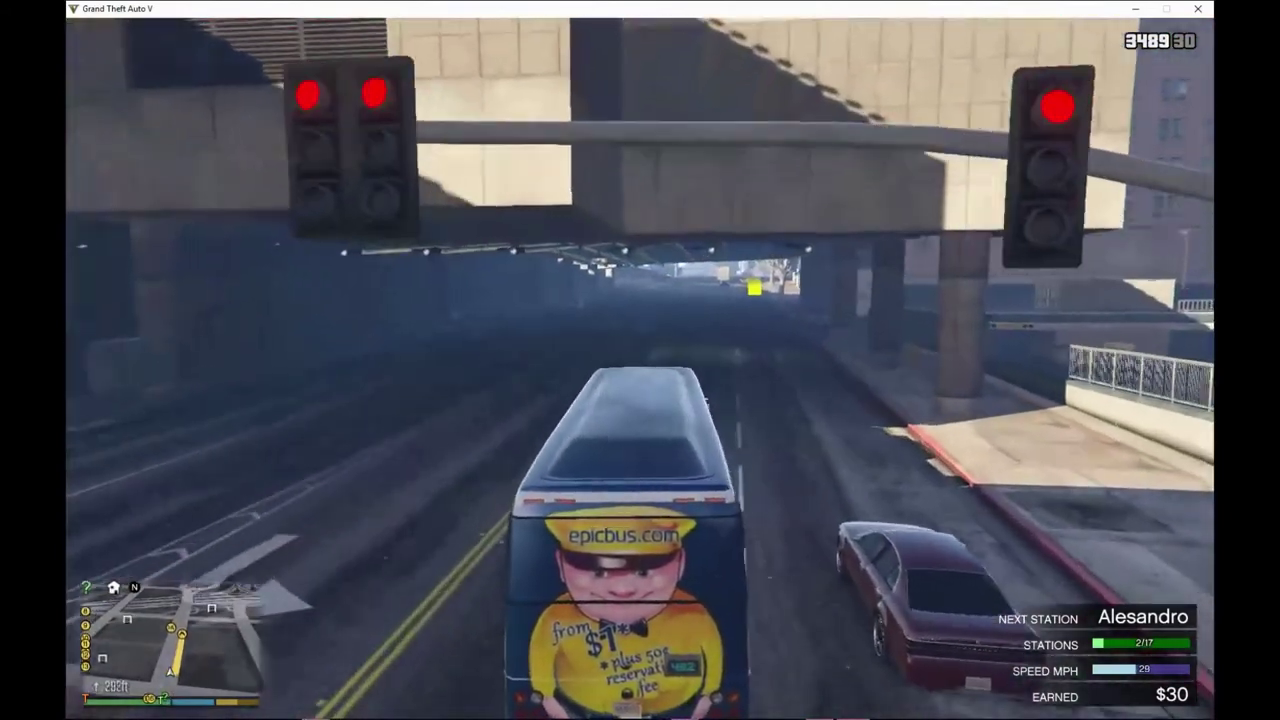
pyautogui.press('w')
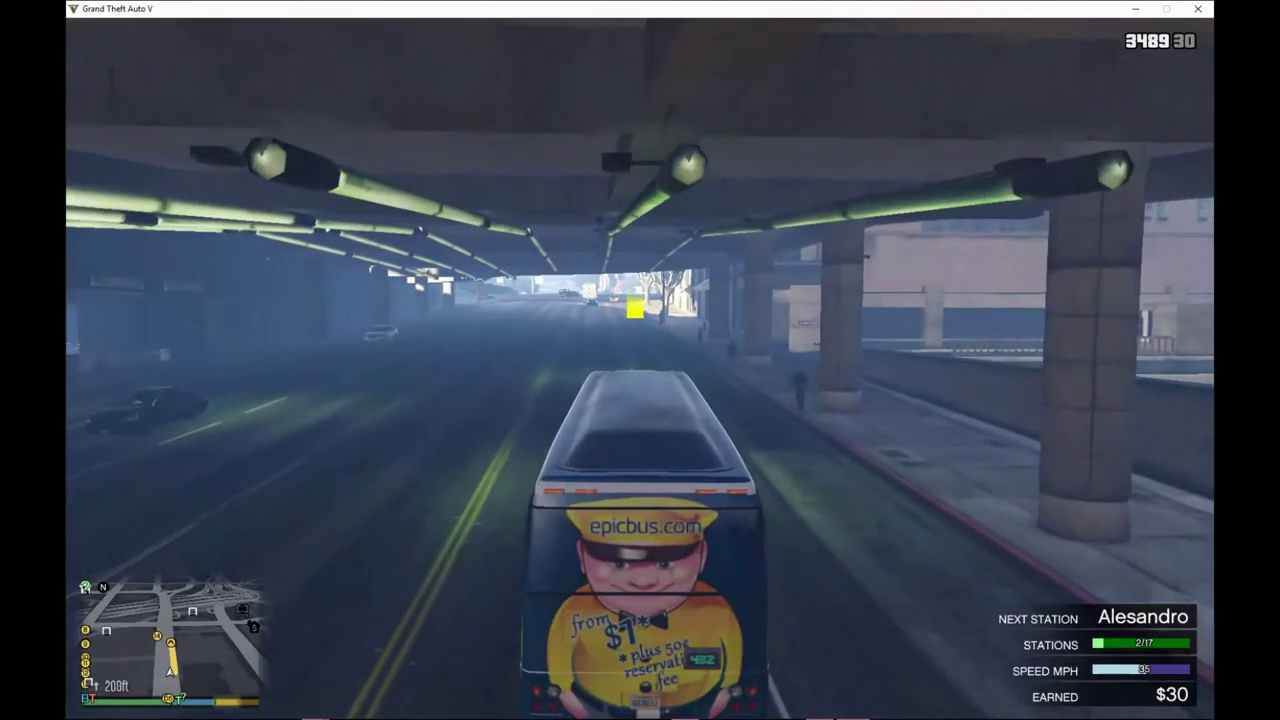
pyautogui.press('s')
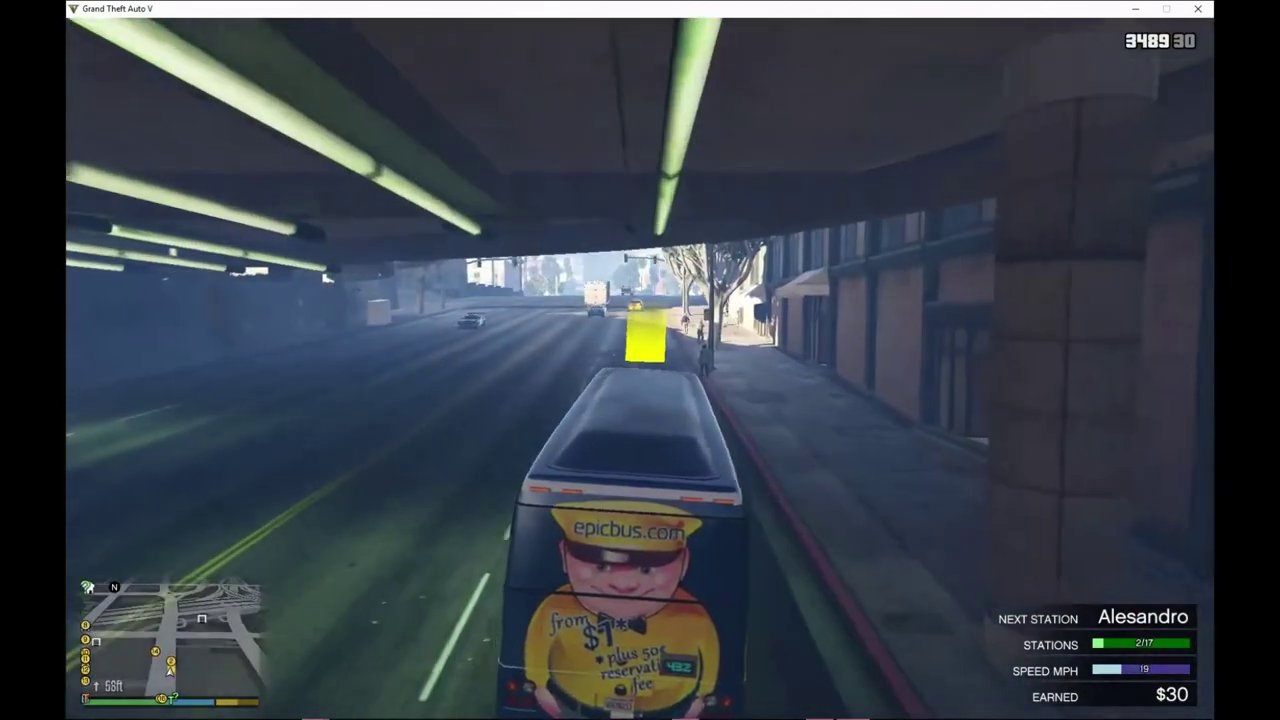
pyautogui.press('Escape')
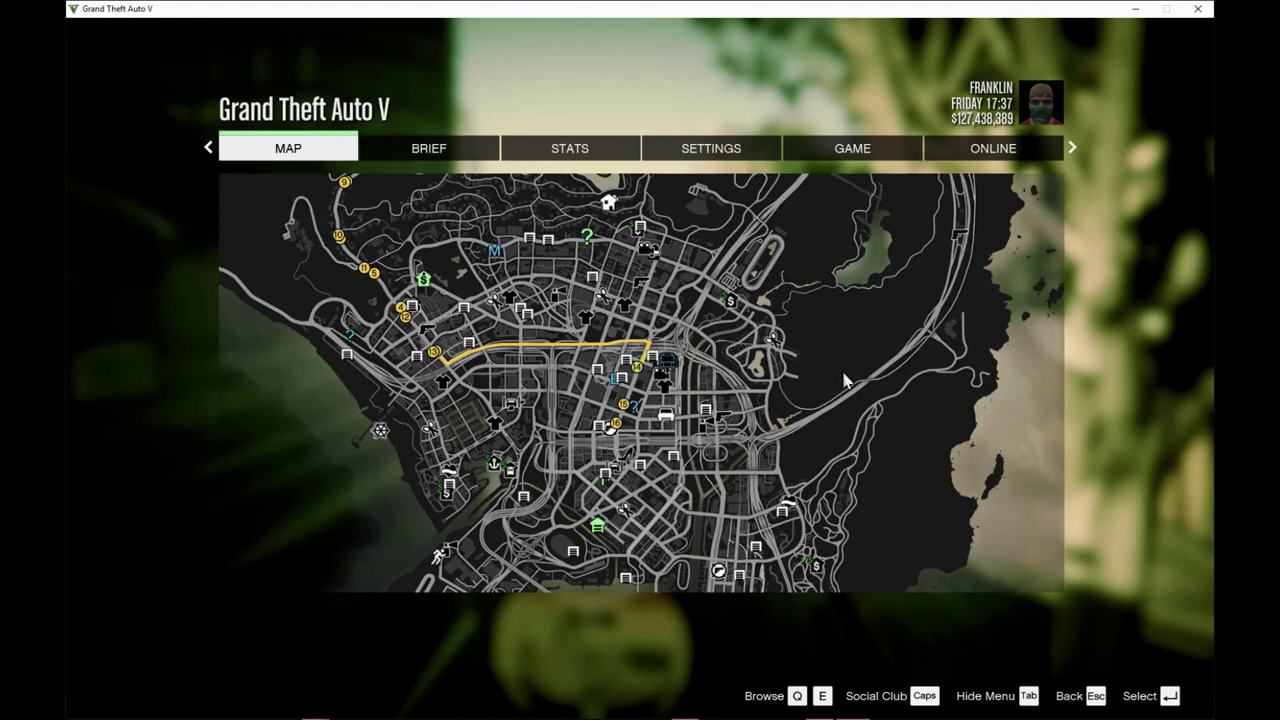
# Resume driving and turn the bus left through the intersection toward City Hall.
pyautogui.press('Escape')
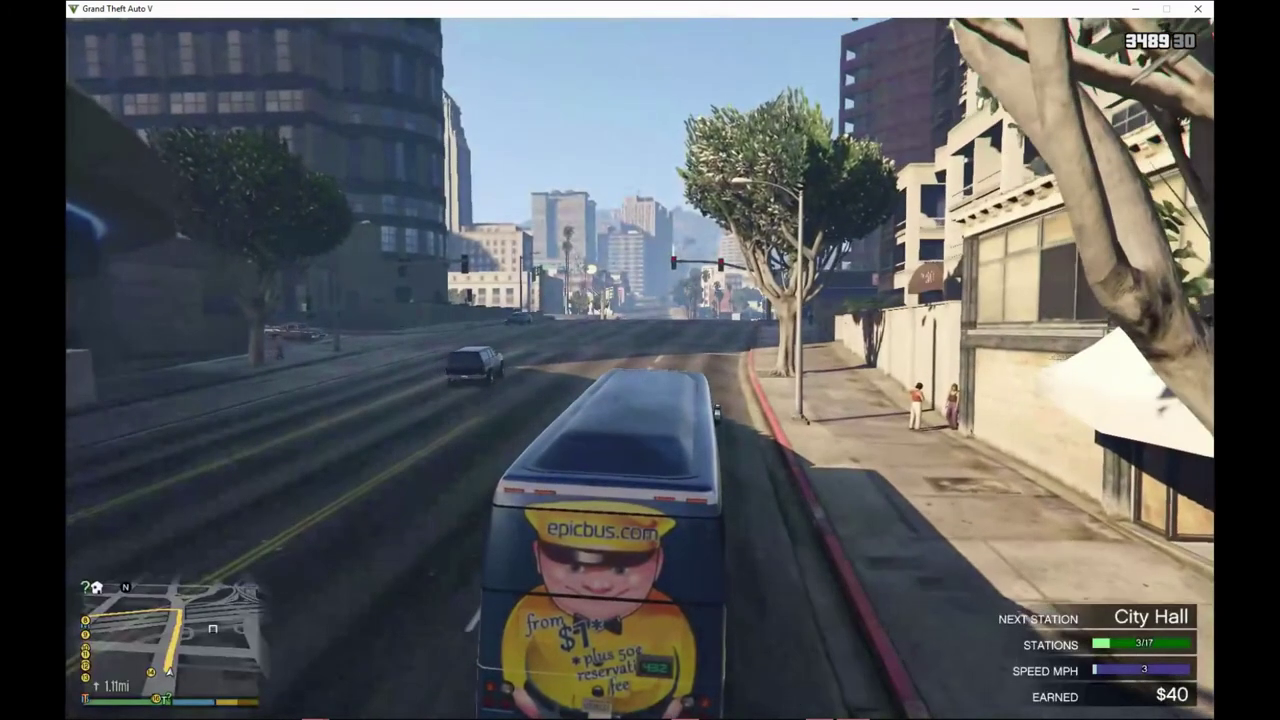
pyautogui.press('w')
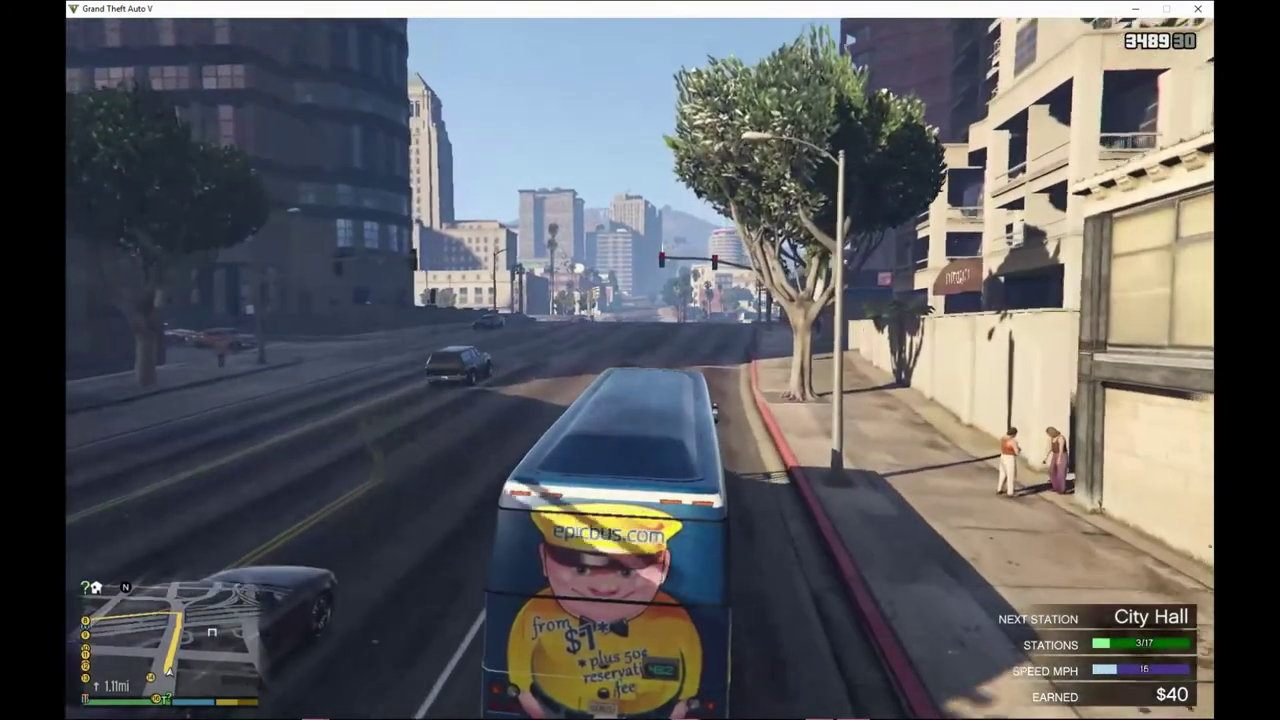
pyautogui.press('w')
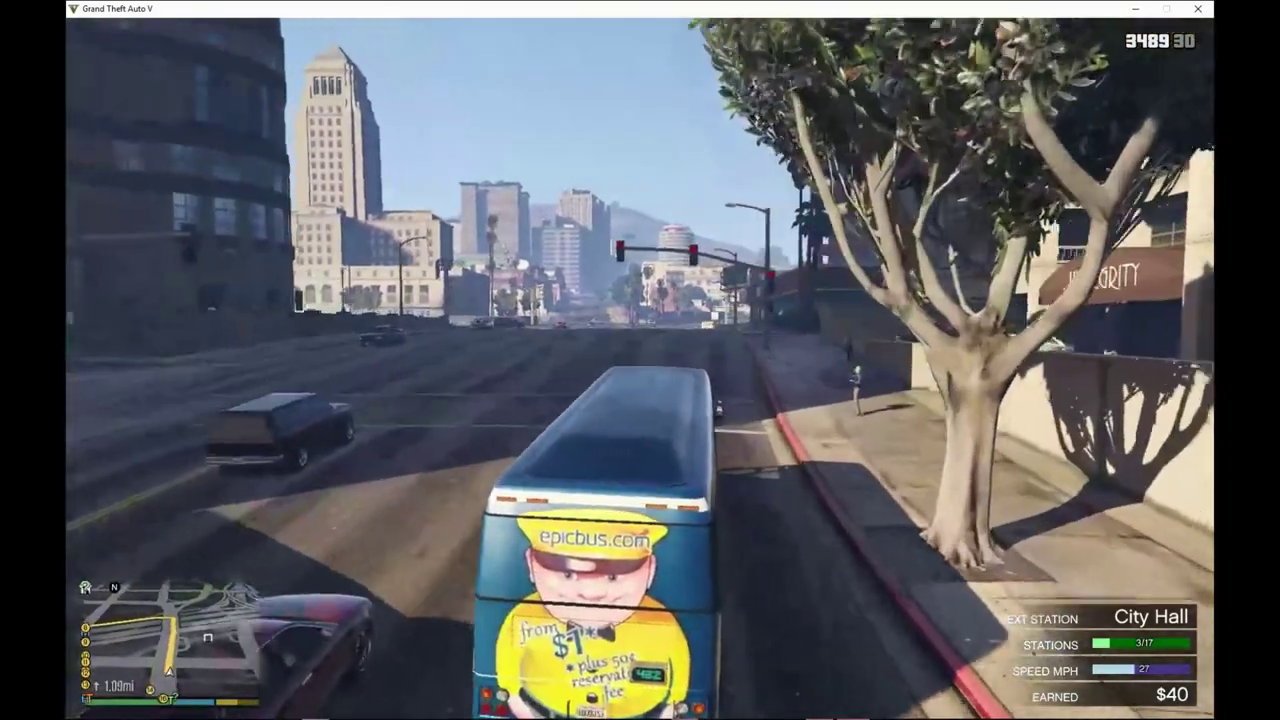
pyautogui.press('s')
pyautogui.press('a')
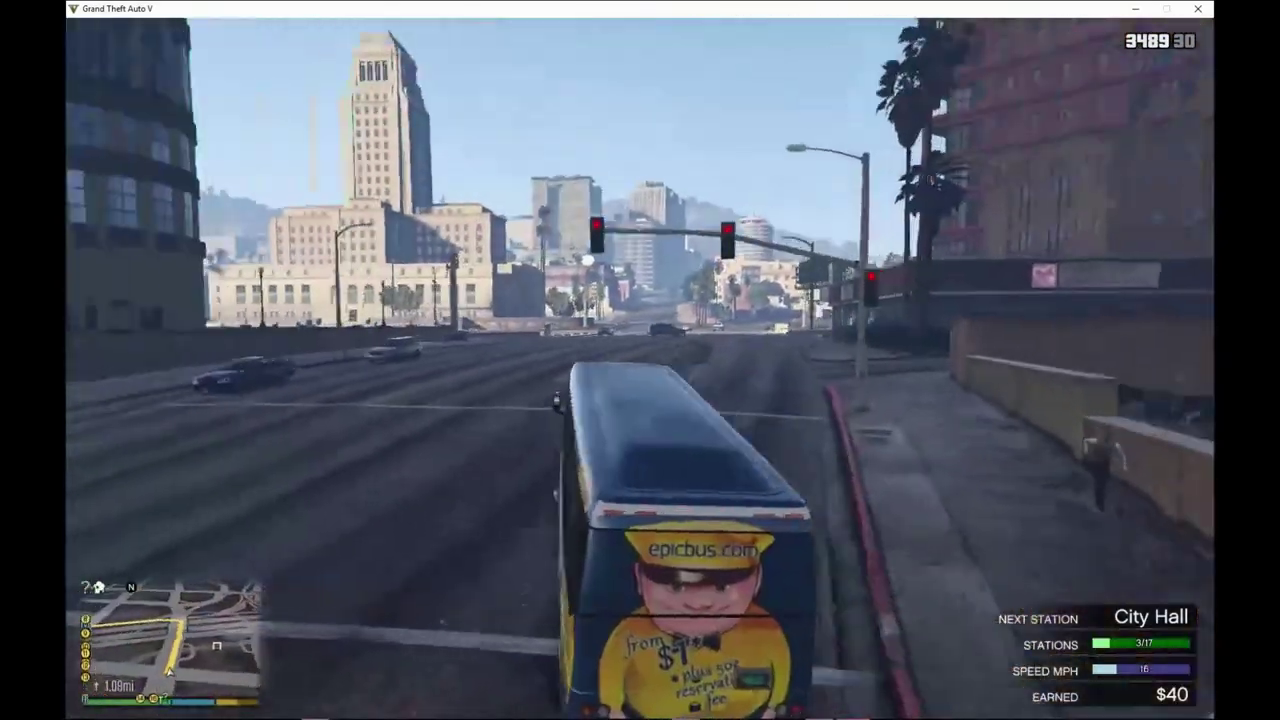
pyautogui.press('a')
pyautogui.press('w')
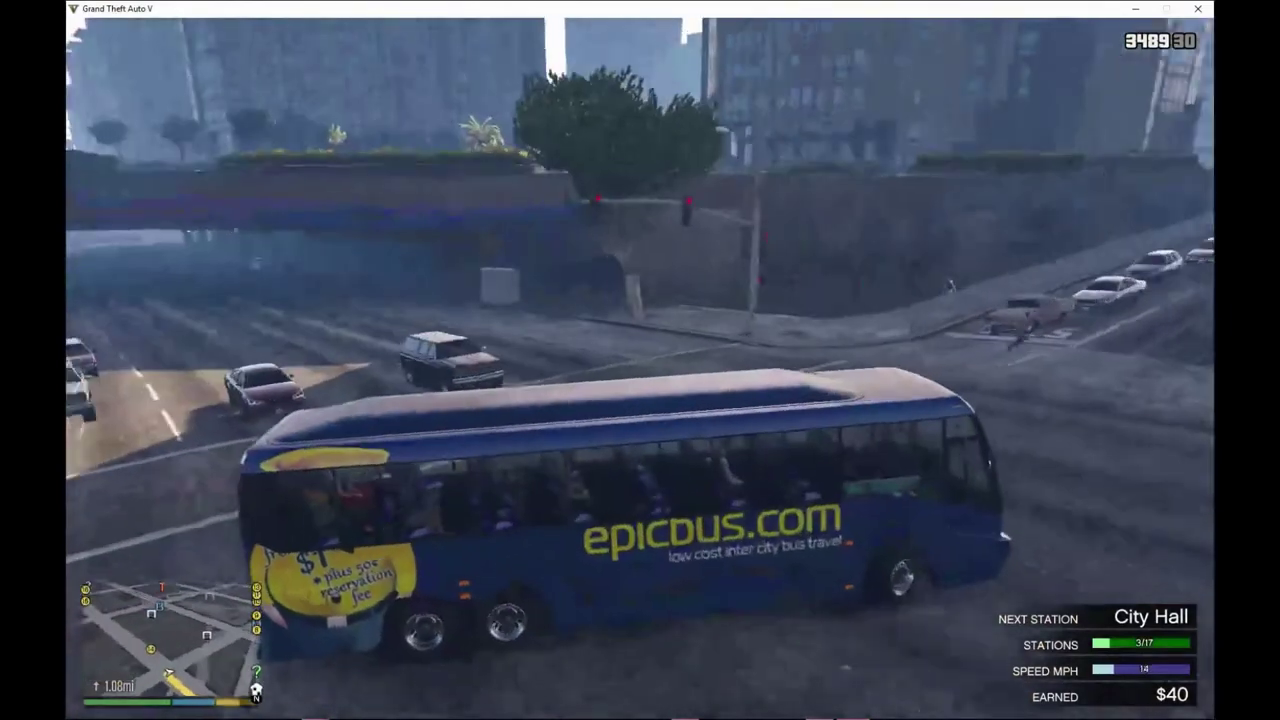
pyautogui.press('a')
pyautogui.press('s')
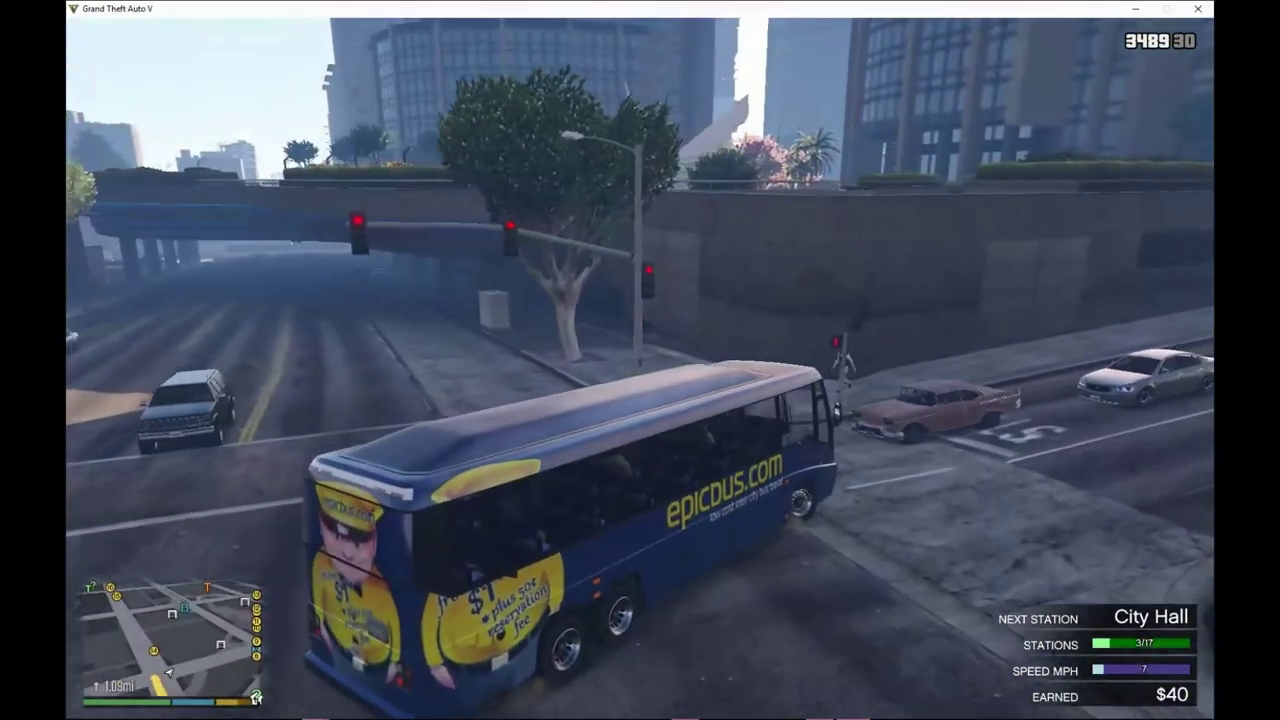
pyautogui.press('a')
pyautogui.press('w')
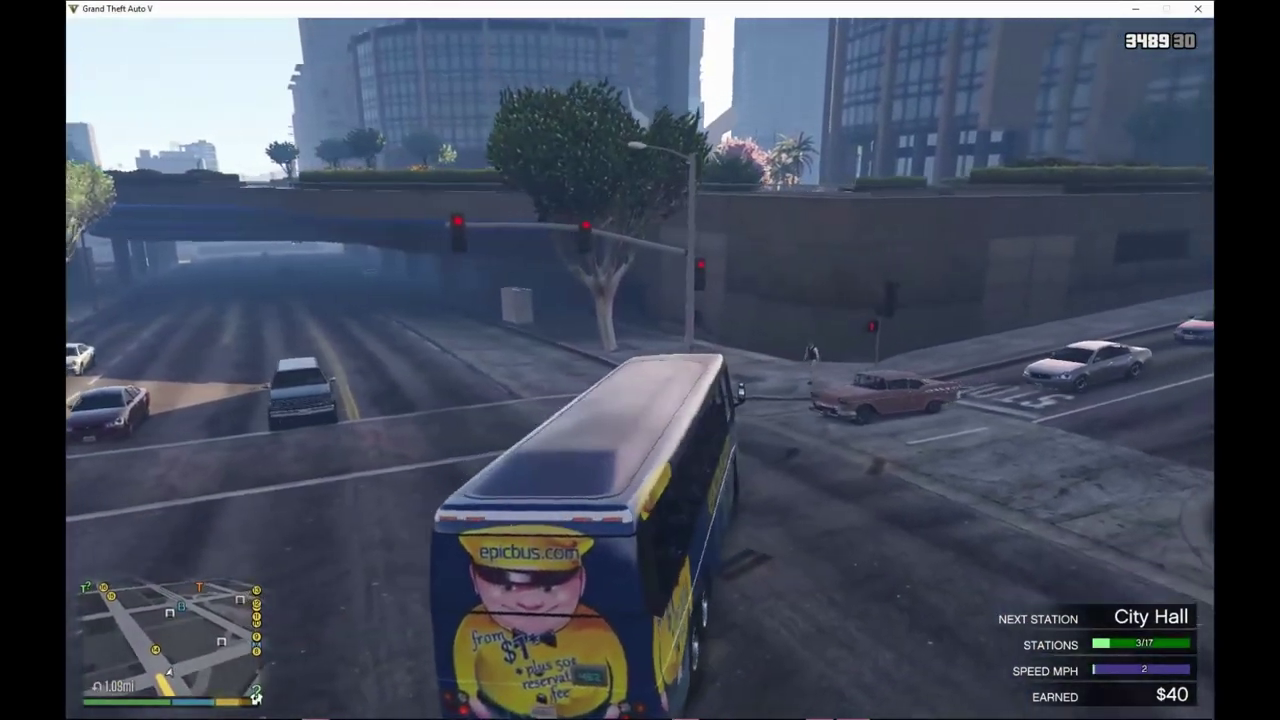
pyautogui.press('Escape')
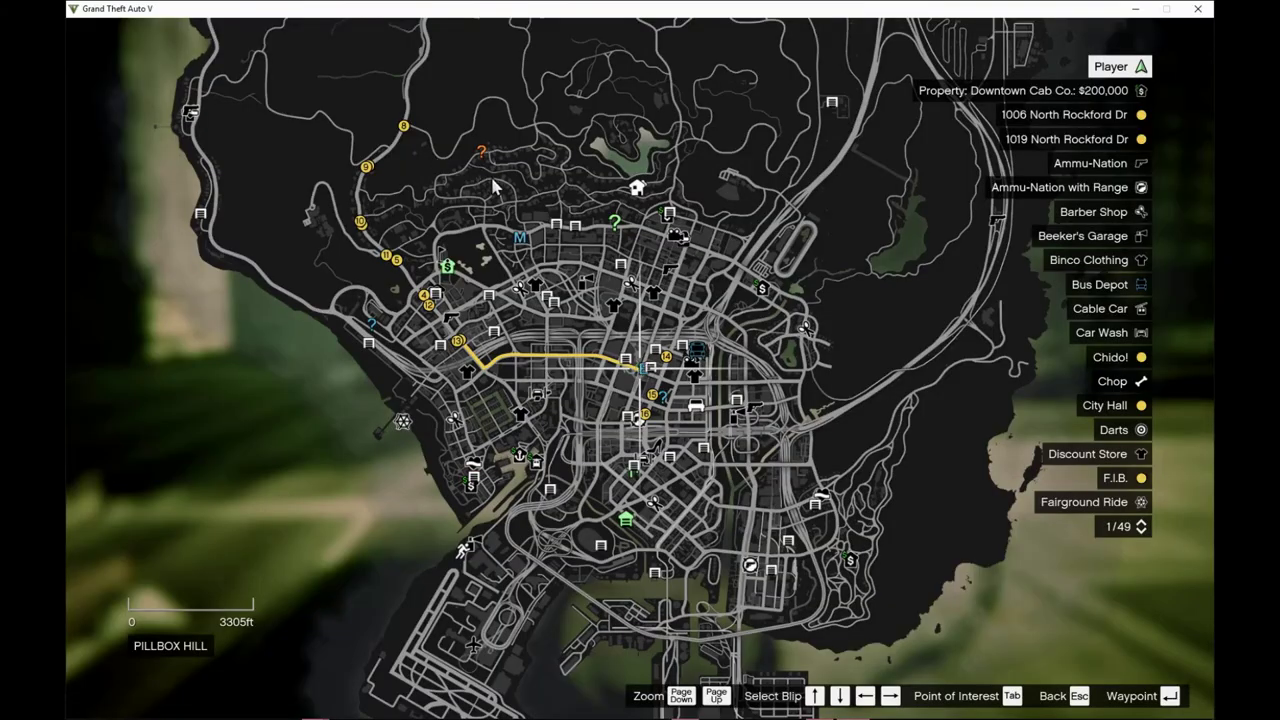